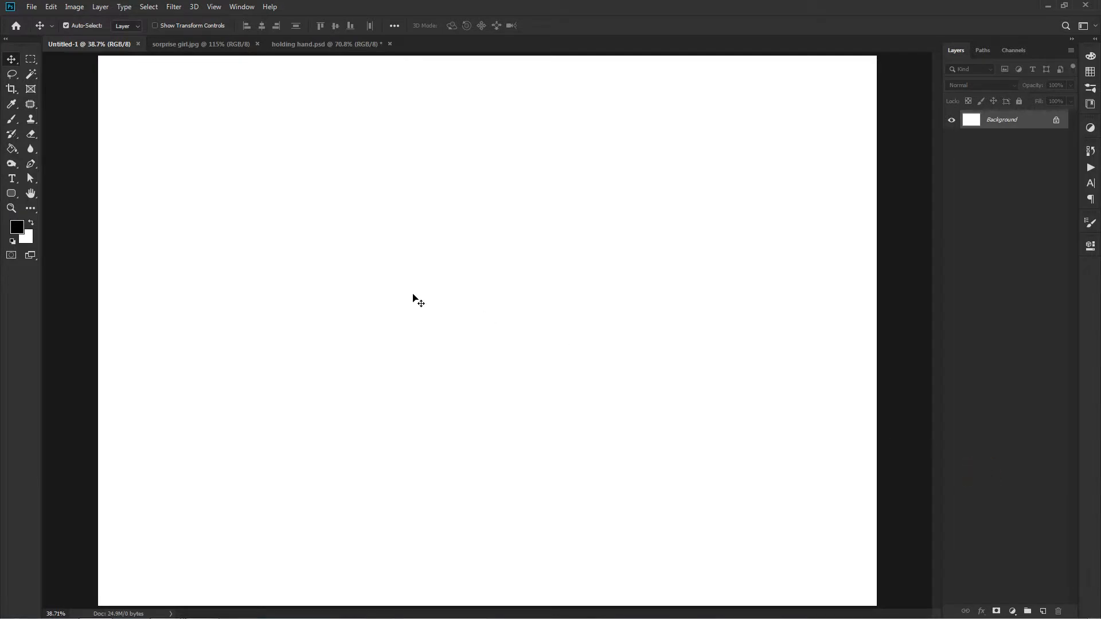
Add a horizontal text layer reading "N" in black 12 pt Gill Sans Ultra Bold near the middle of the canvas.
left_click(12, 180)
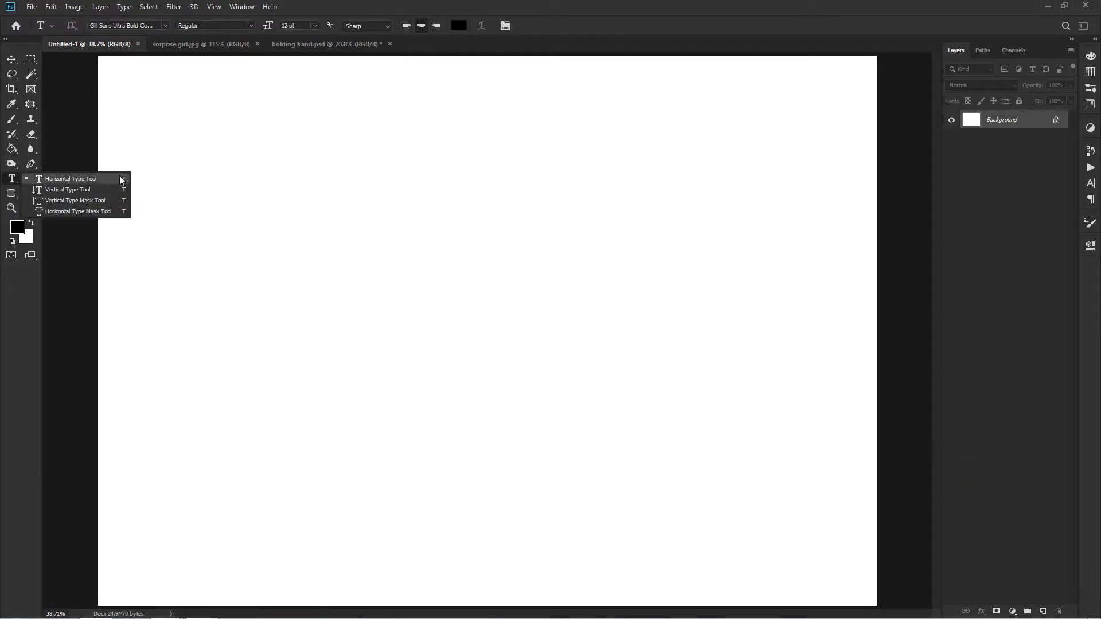
left_click(86, 179)
left_click(450, 331)
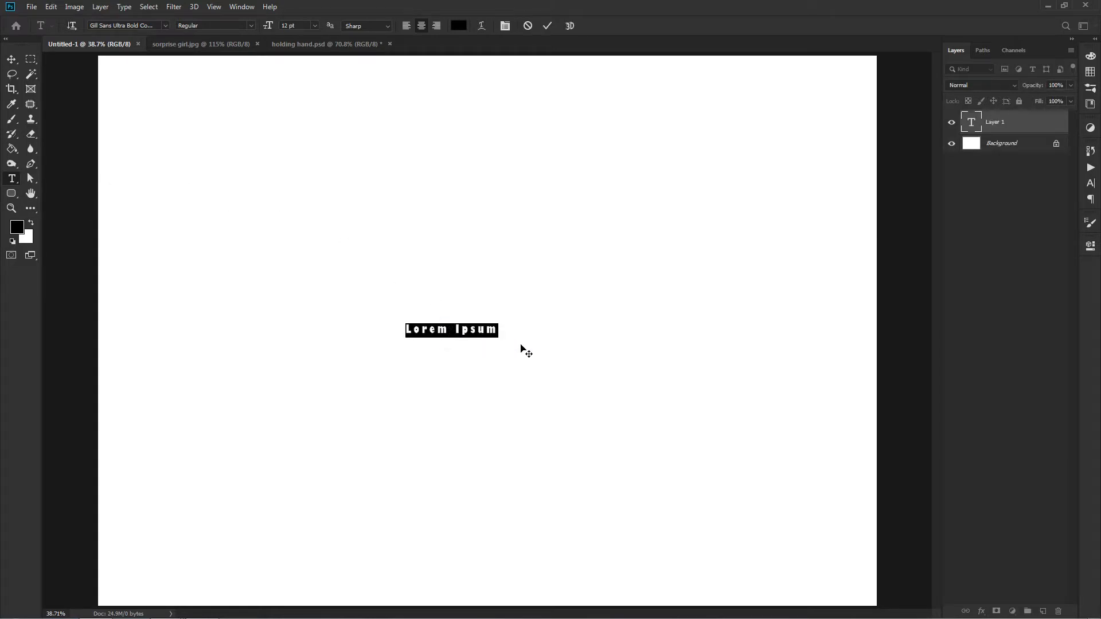
type("N")
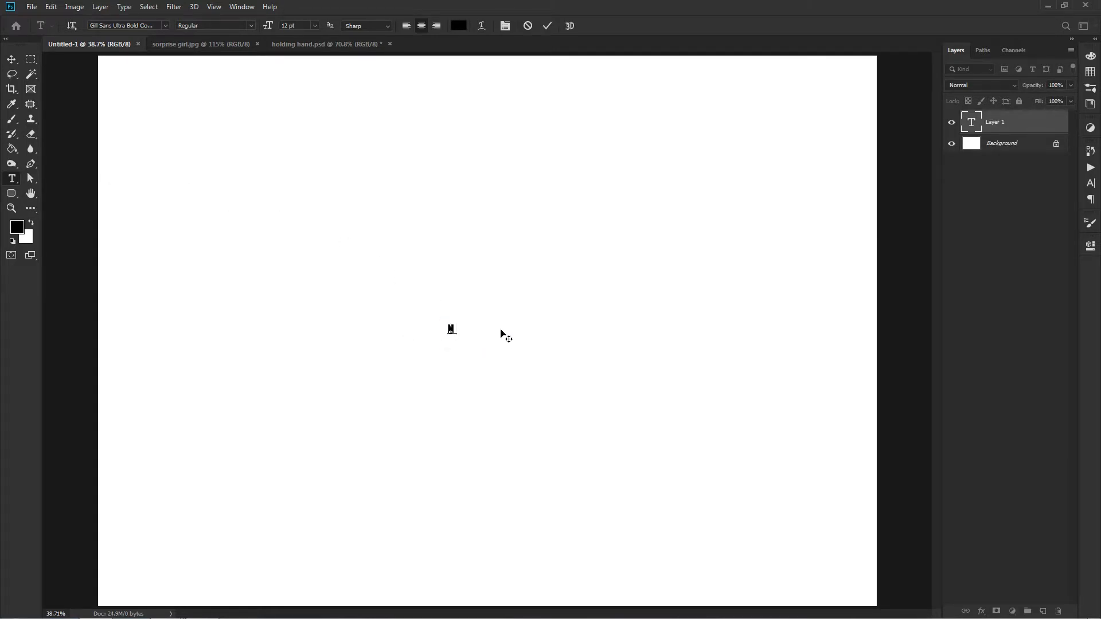
left_click(13, 59)
left_click(460, 359)
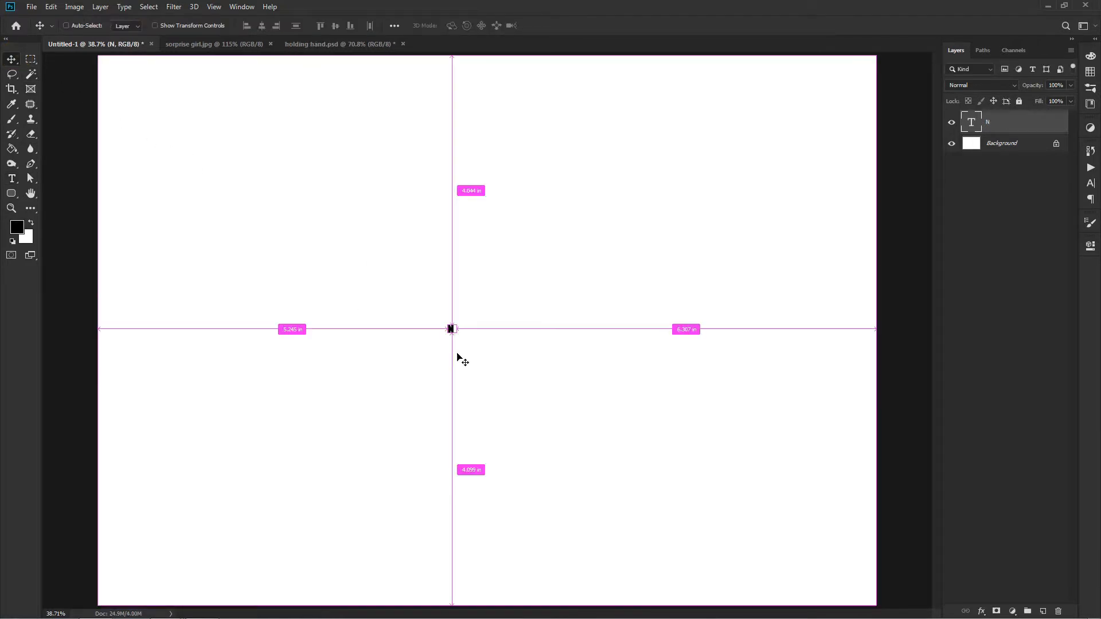
Scale the letter N up to about 3281% with Free Transform and move it toward the canvas centre.
key("ctrl+t")
left_click_drag(459, 317, 698, 152)
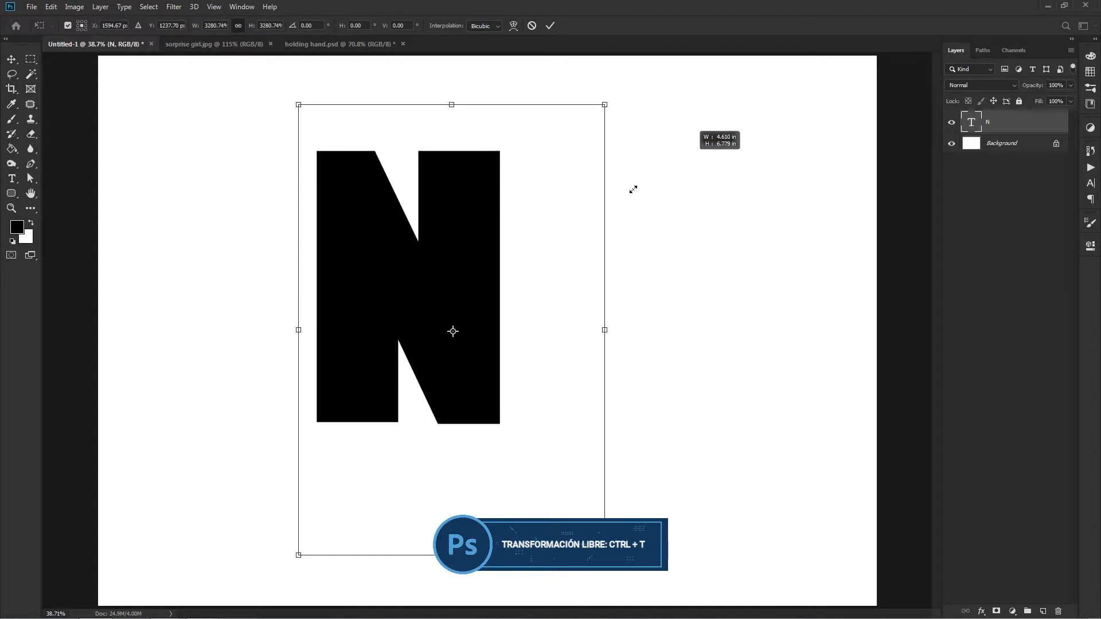
left_click_drag(528, 270, 593, 297)
key("Return")
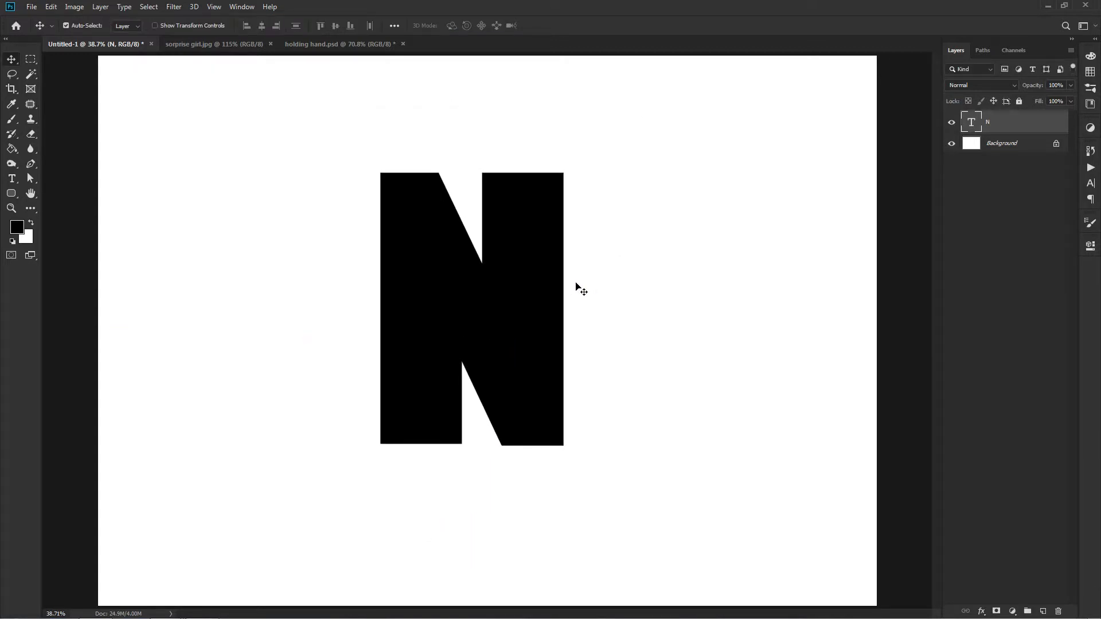
Align the letter N to the canvas, centring it horizontally and vertically, and deselect the layer.
left_click(394, 25)
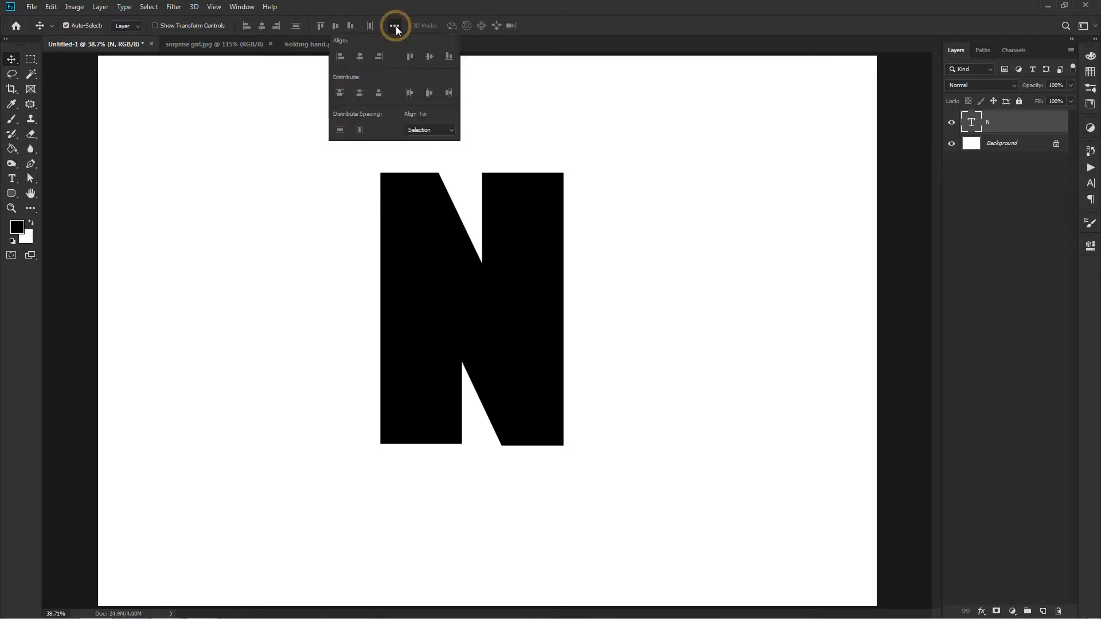
left_click(427, 129)
left_click(426, 148)
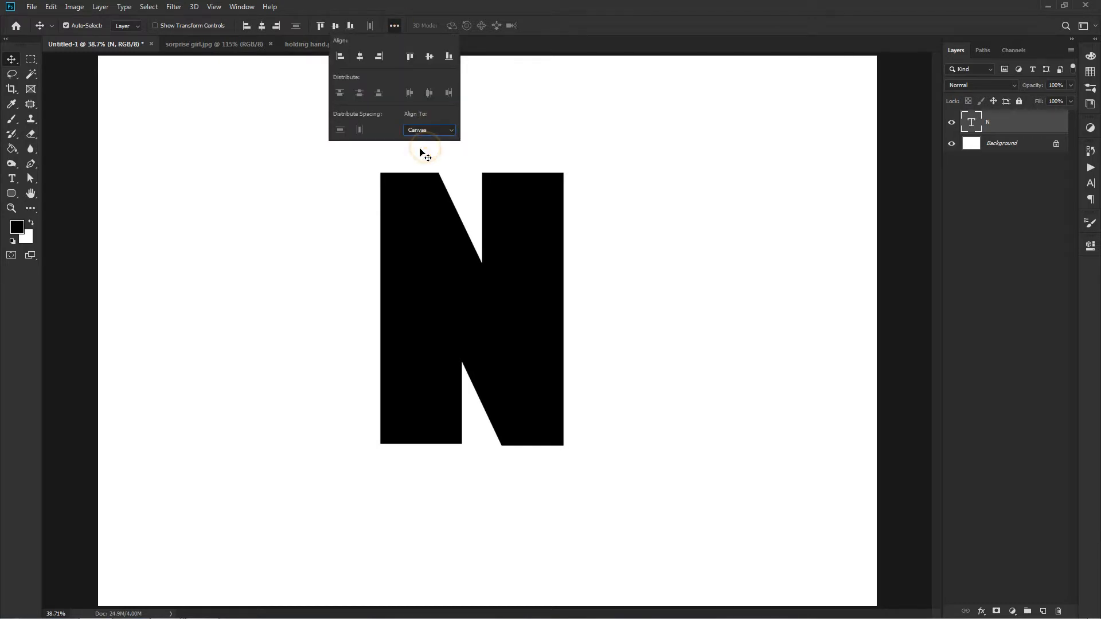
left_click(262, 26)
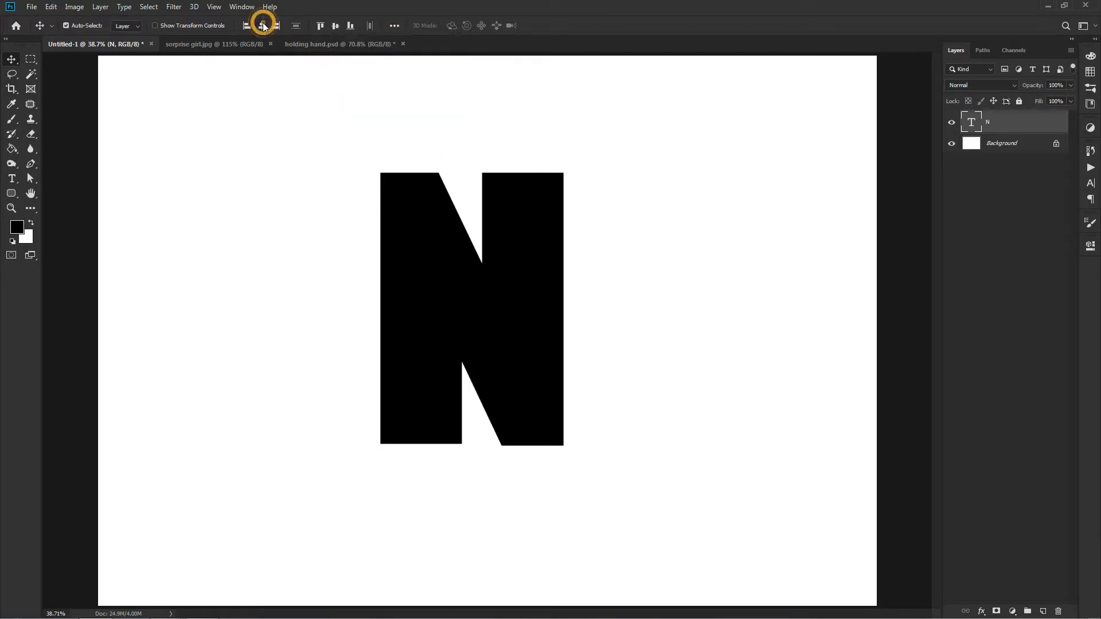
left_click(336, 26)
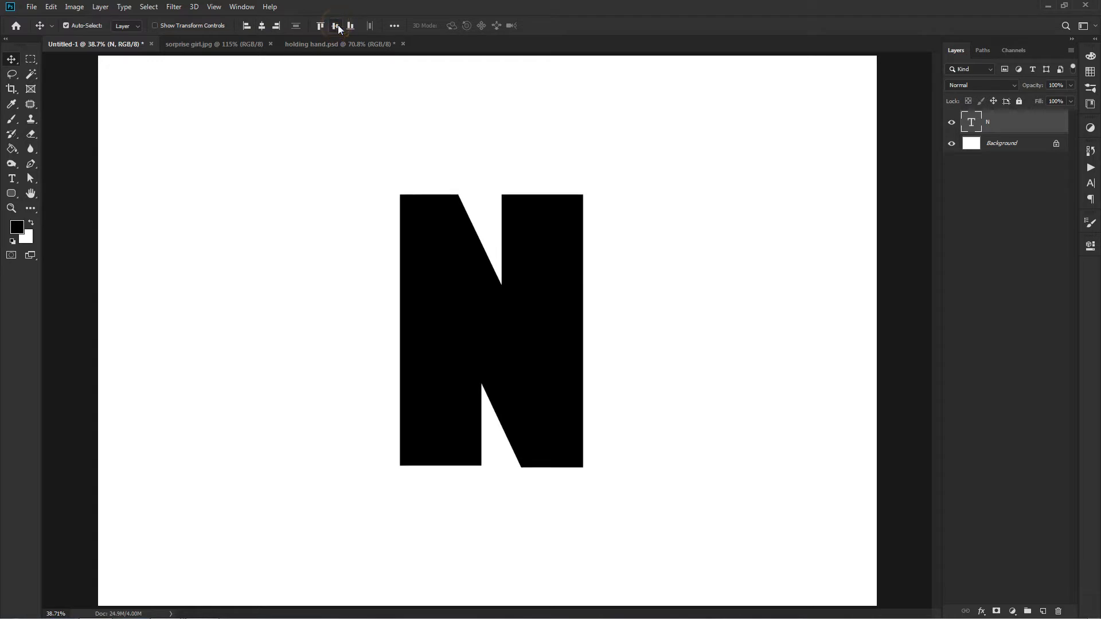
left_click(959, 306)
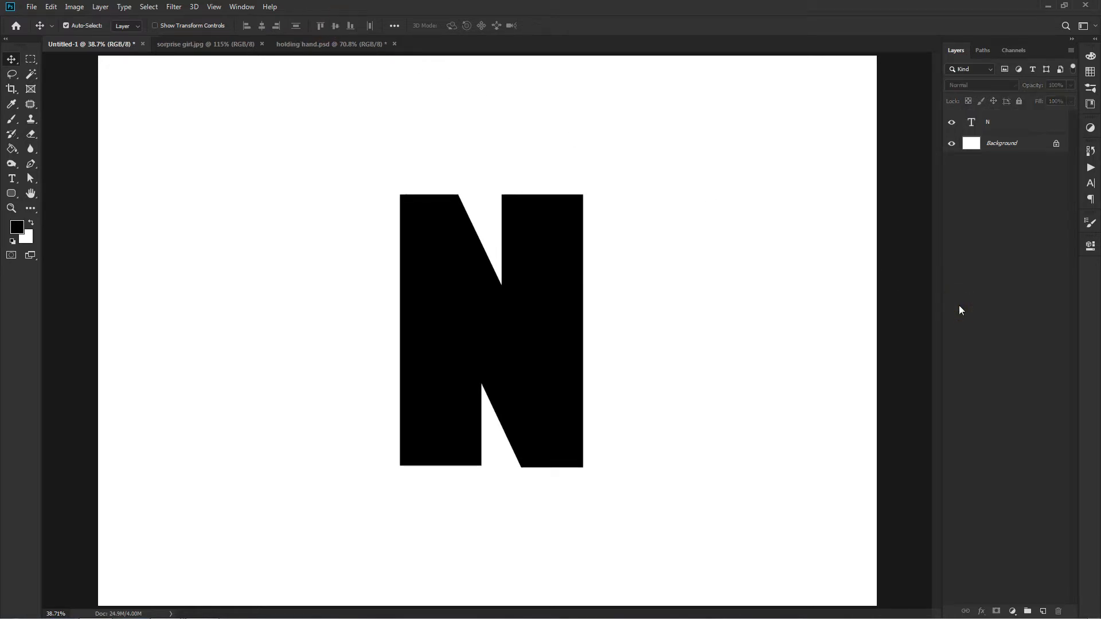
Bring the photo from sorprise girl.jpg into the Untitled-1 document and scale it to about 236% over the letter N.
left_click(204, 44)
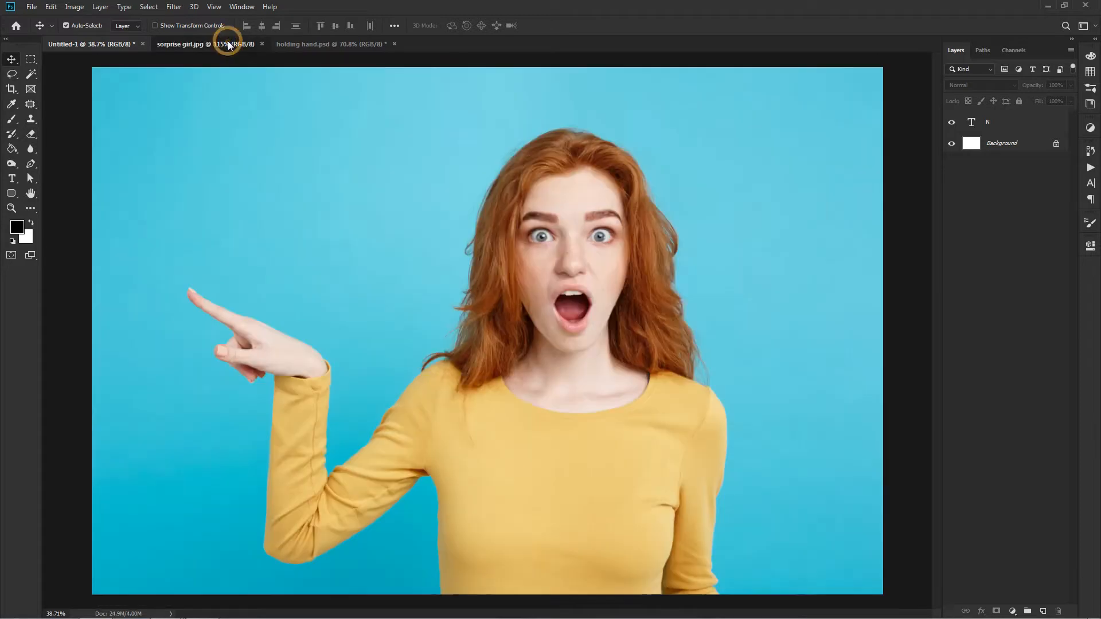
left_click_drag(607, 287, 480, 321)
key("ctrl+t")
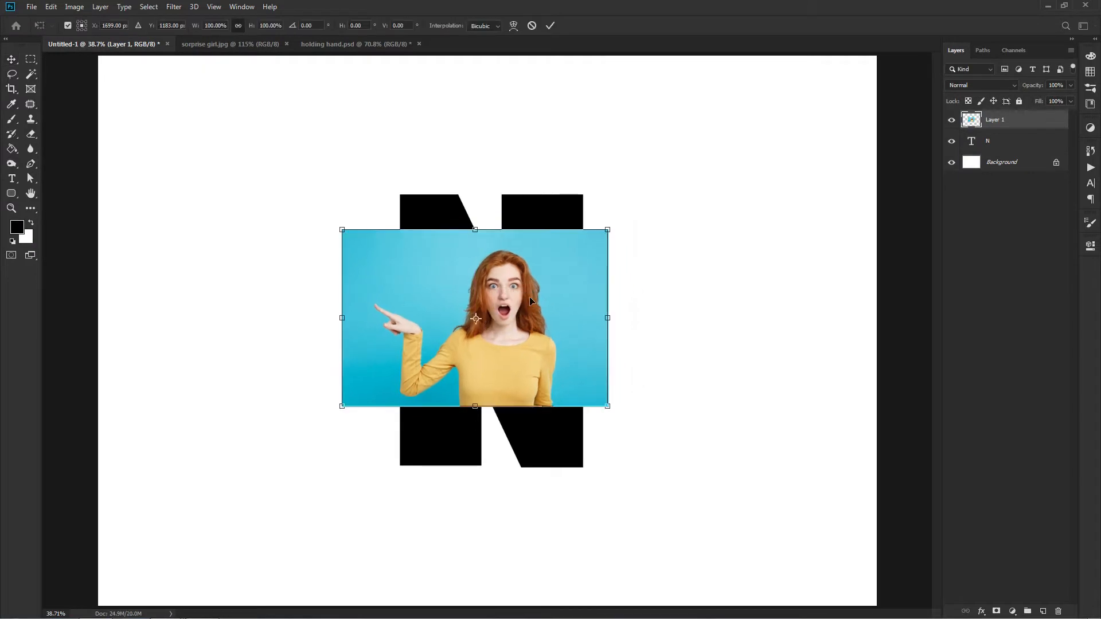
left_click_drag(607, 230, 786, 108)
left_click_drag(711, 220, 665, 224)
key("Return")
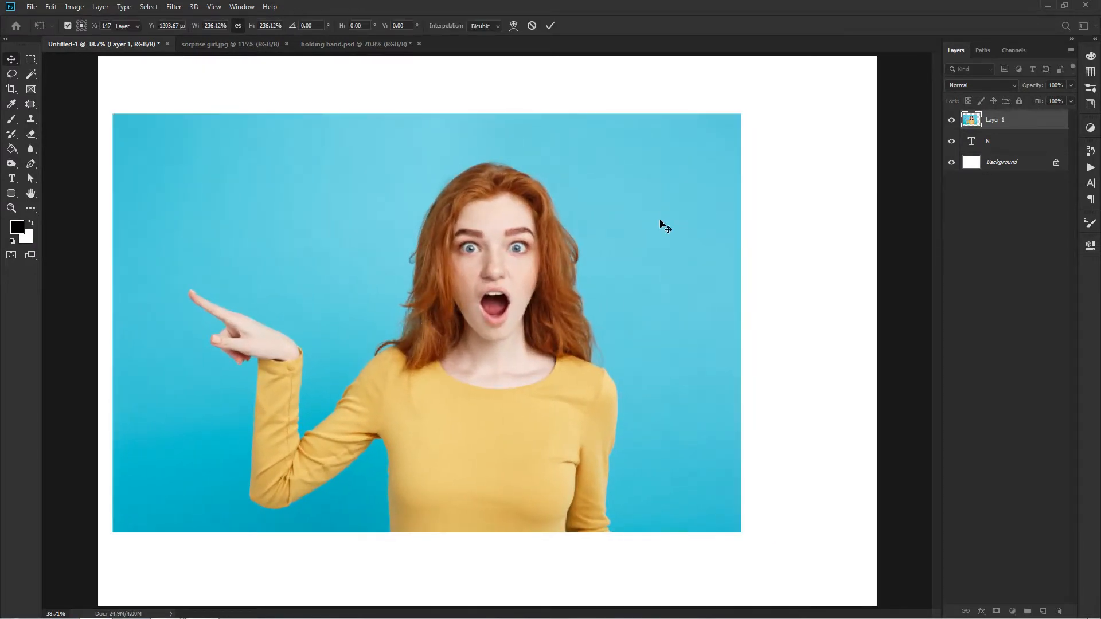
Clip the woman's photo to the letter N and shift it slightly down and right within the letter.
right_click(1018, 128)
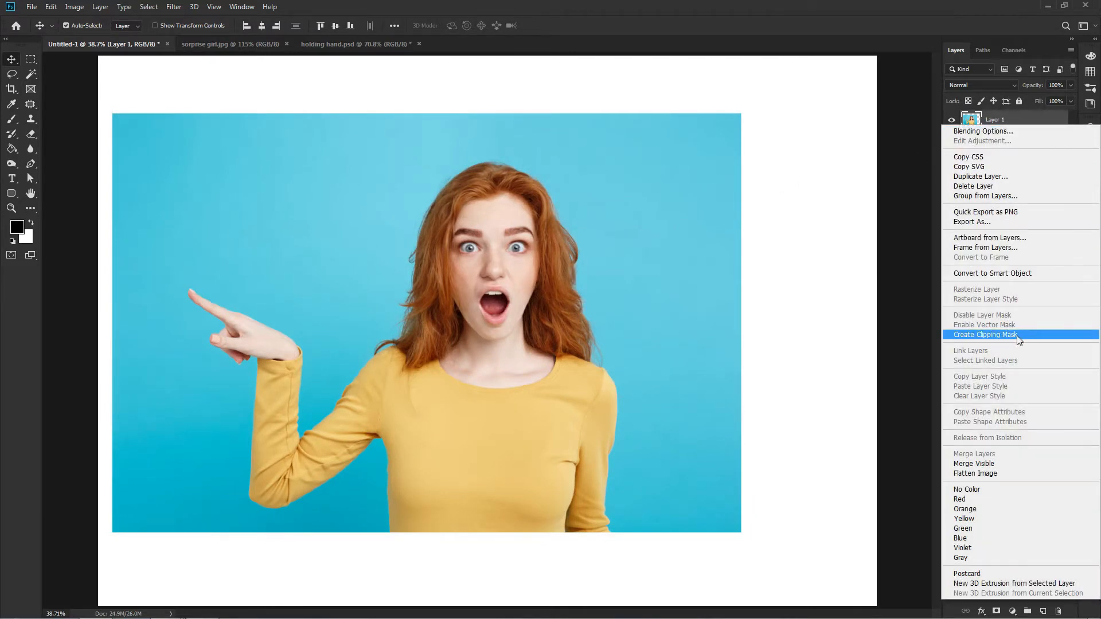
left_click(1030, 335)
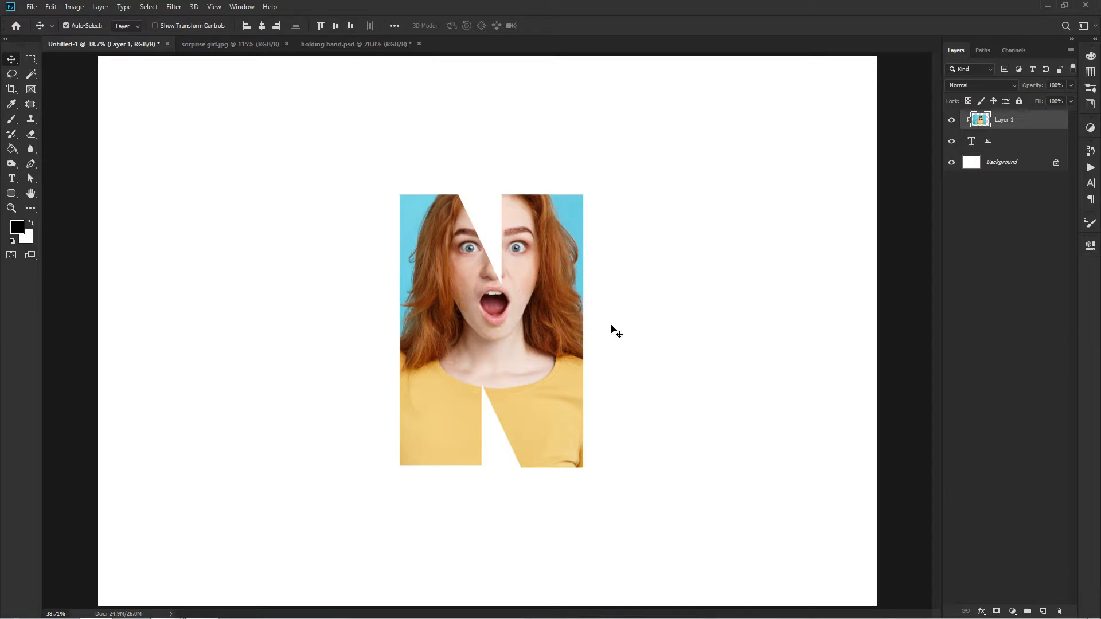
left_click_drag(548, 277, 568, 313)
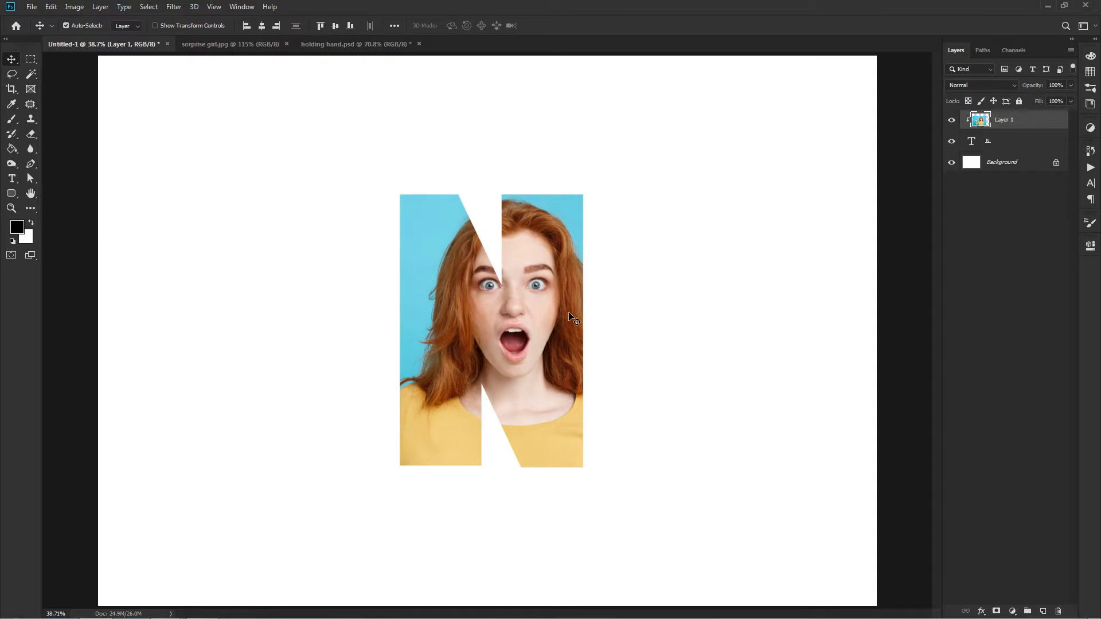
left_click(966, 351)
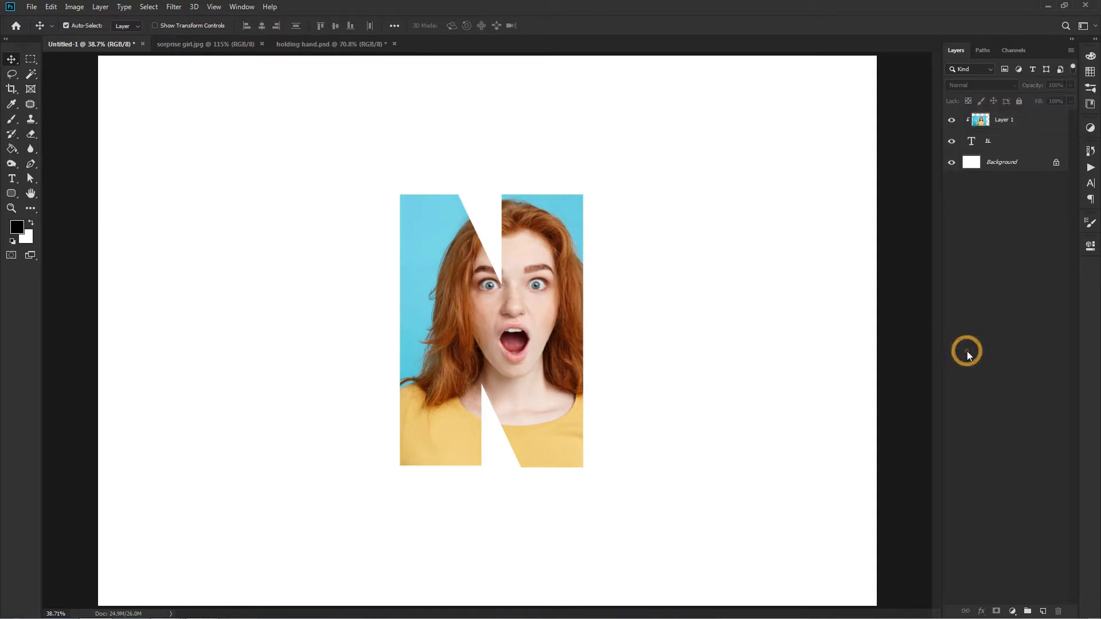
Bring the hand cutout from holding hand.psd into Untitled-1, placing it over the lower end of the N's left leg.
left_click(309, 44)
left_click_drag(525, 163, 451, 446)
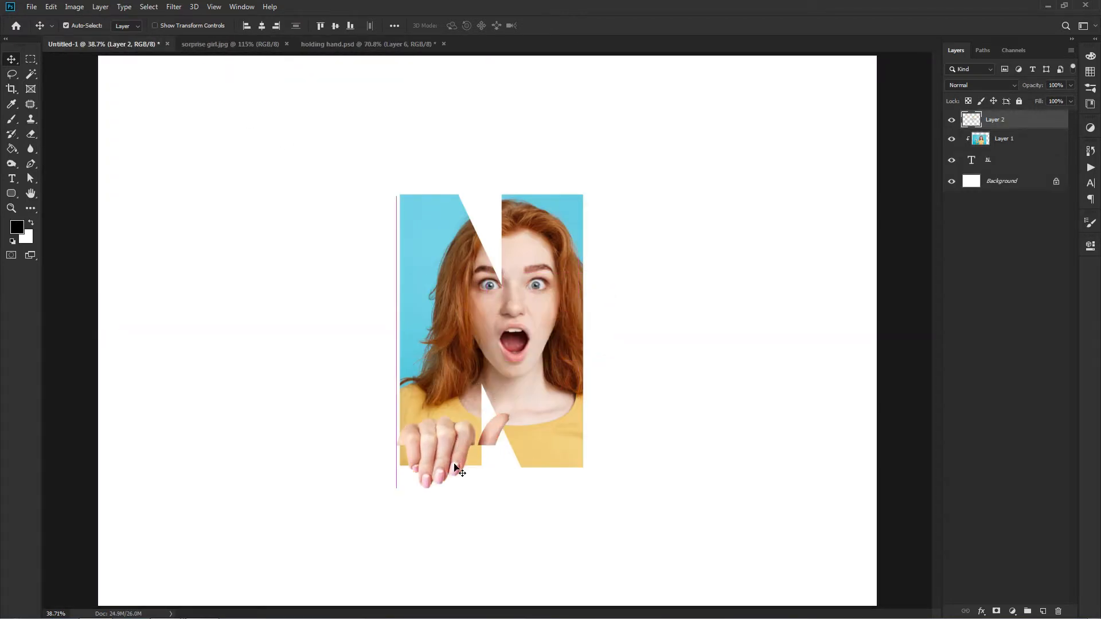
key("ctrl+plus")
key("ctrl+plus")
left_click_drag(478, 380, 484, 344)
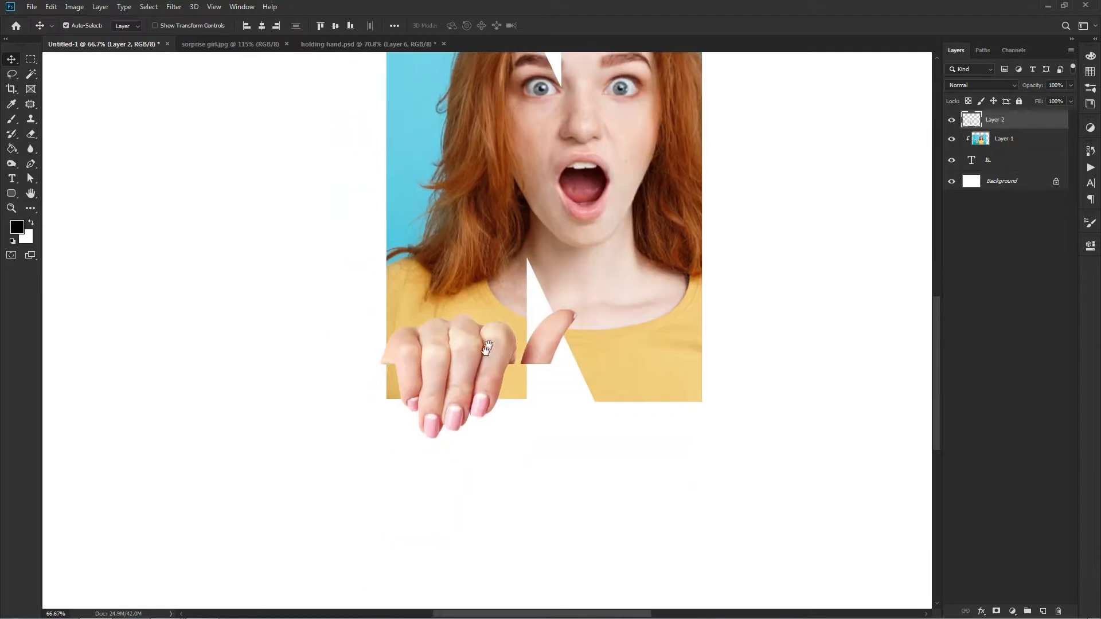
Scale the hand to about 72% and fit it so the fingers grip the bottom edge of the N's left leg.
key("ctrl+t")
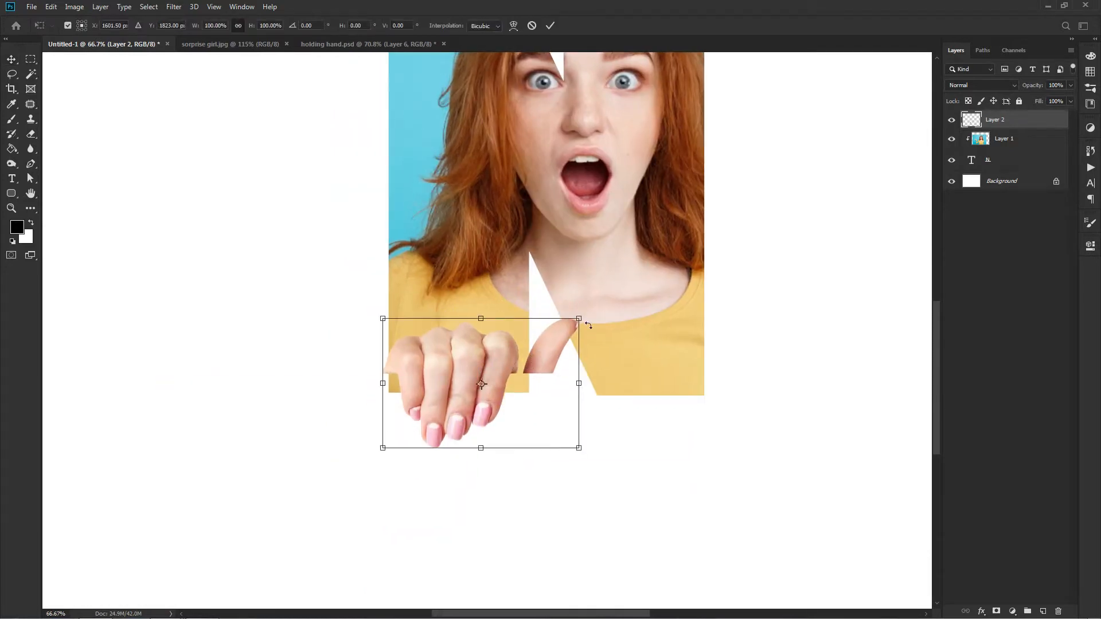
left_click_drag(578, 319, 498, 371)
key("ctrl+plus")
key("ctrl+plus")
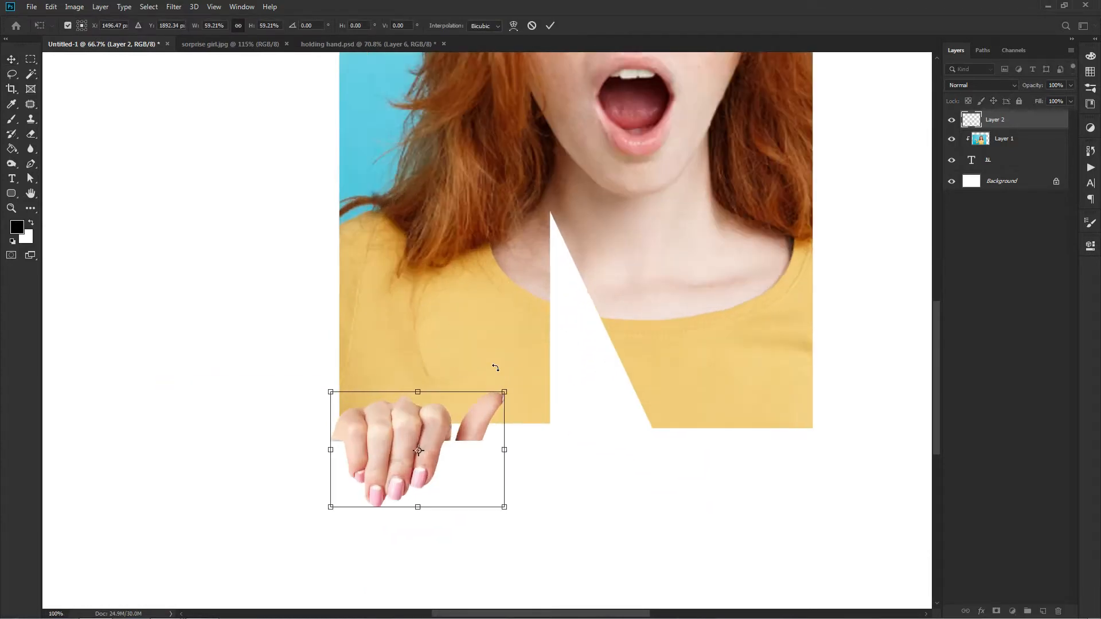
scroll(496, 371, "down", 3)
left_click_drag(388, 386, 455, 358)
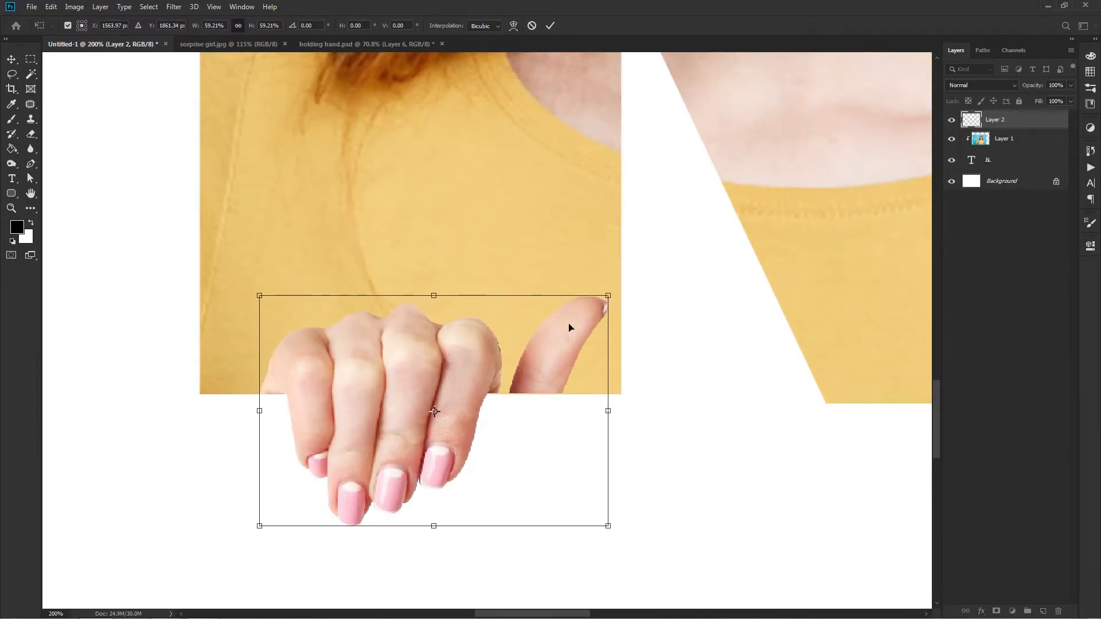
left_click_drag(610, 297, 604, 328)
key("Left")
key("Down")
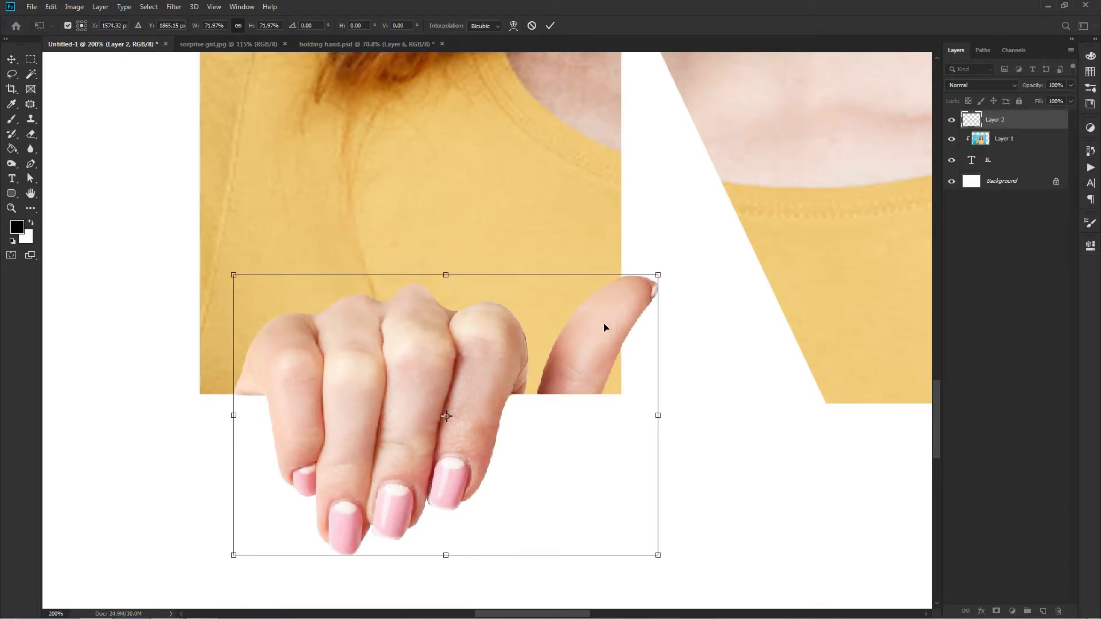
key("Return")
key("ctrl+0")
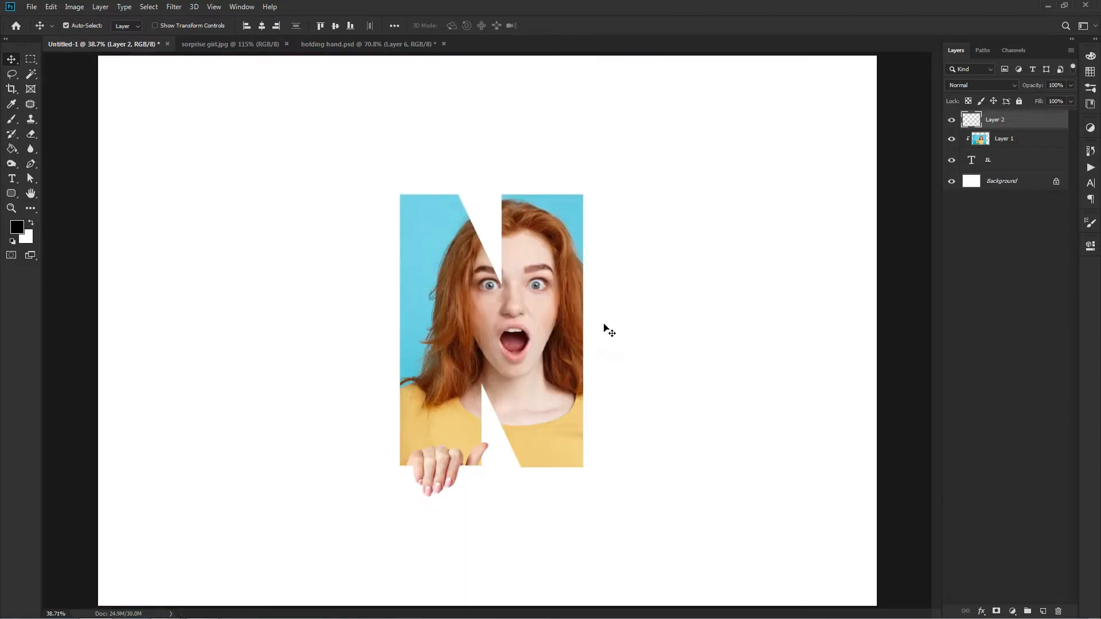
Duplicate the hand layer and move the copy up toward the right side of the N.
key("ctrl+plus")
scroll(597, 329, "down", 1)
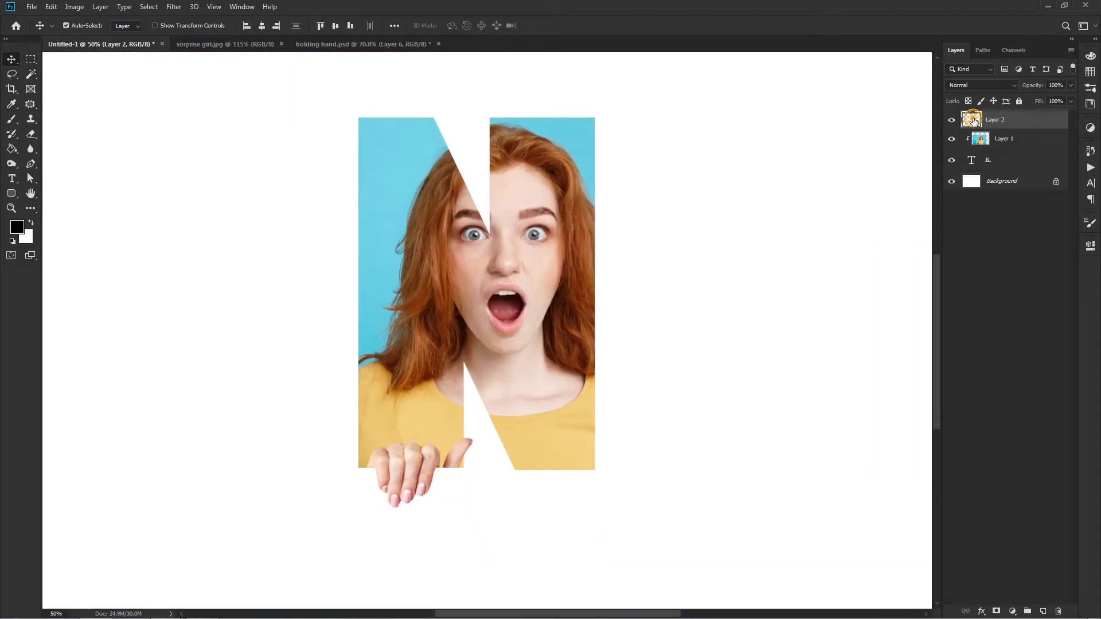
key("ctrl+j")
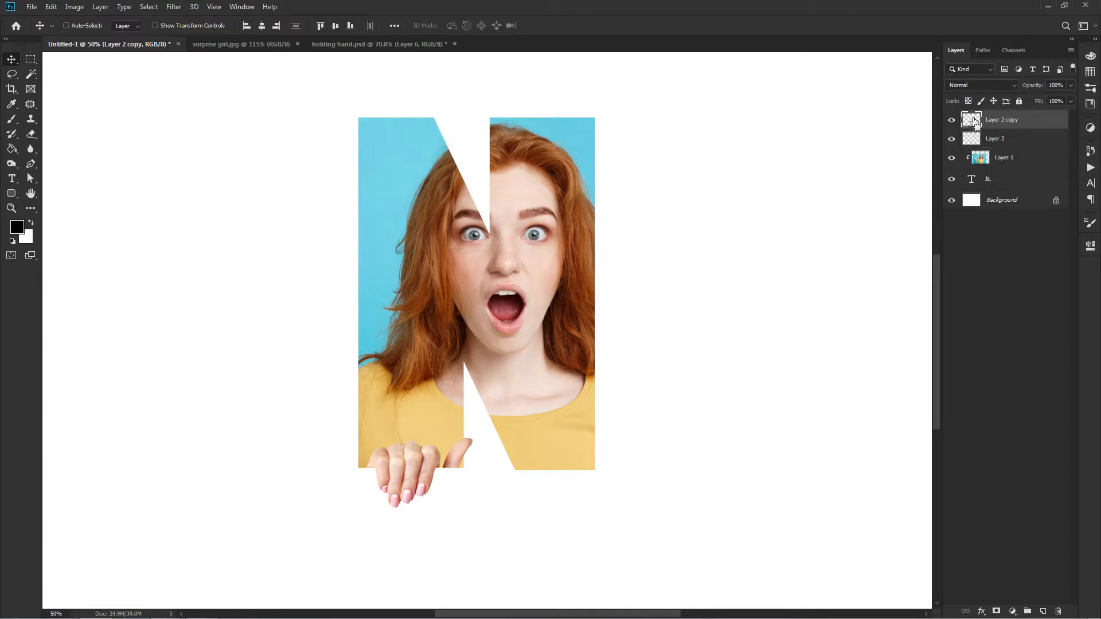
key("ctrl+t")
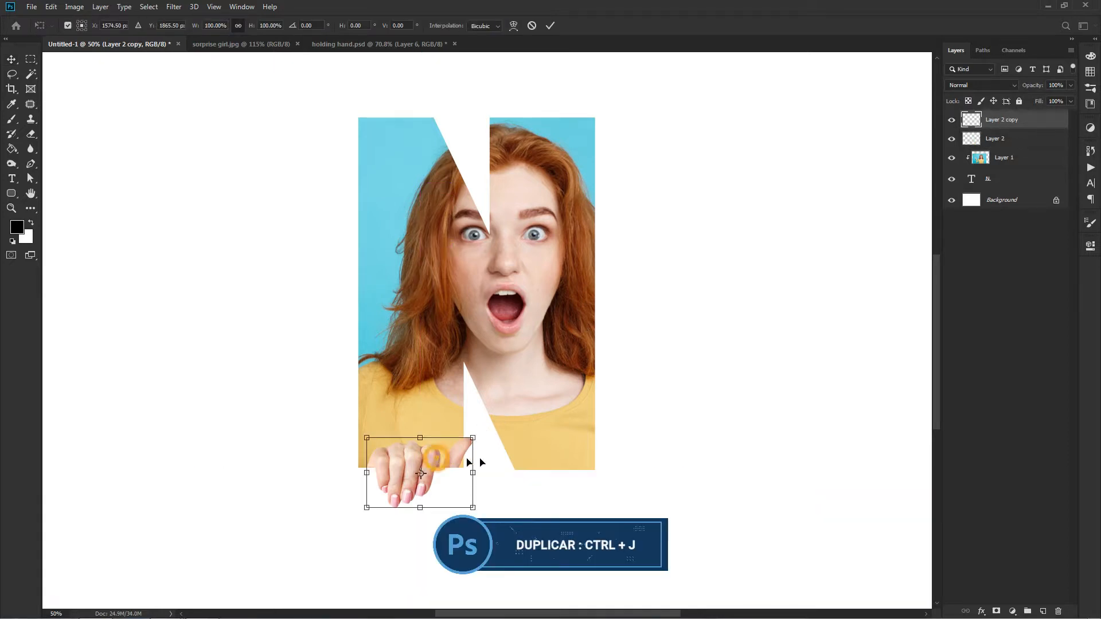
left_click_drag(467, 462, 541, 408)
Rotate the copied hand a quarter turn counterclockwise and fit it so the fingers grip the N's right edge beside the face.
left_click_drag(559, 486, 270, 344)
key("ctrl+plus")
key("ctrl+plus")
key("ctrl+plus")
left_click_drag(278, 269, 285, 275)
key("Return")
key("ctrl+0")
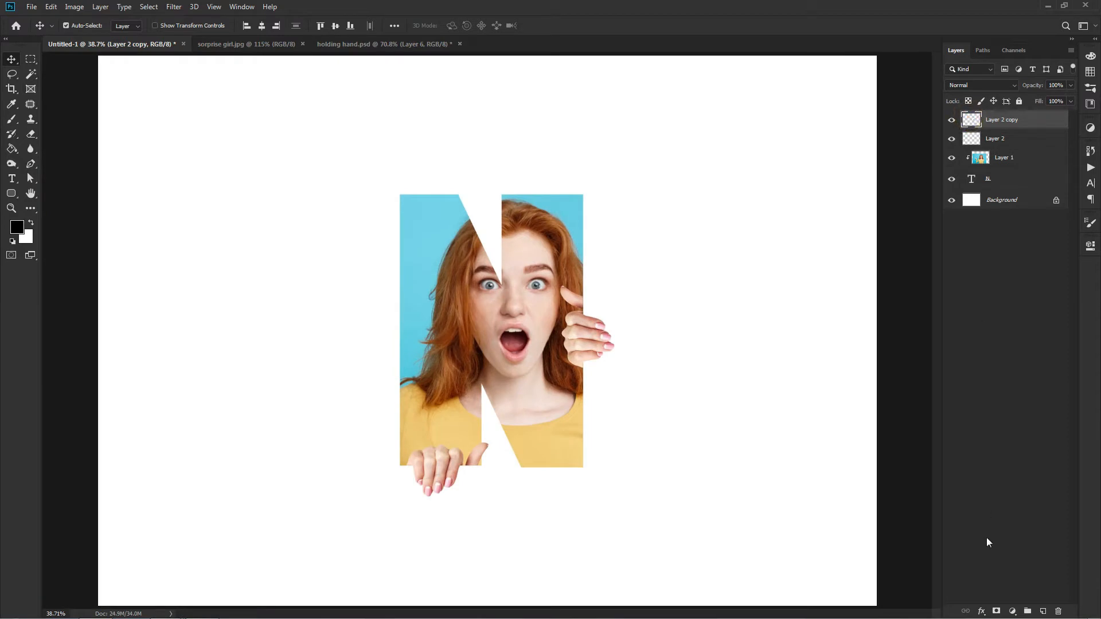
Add a layer mask to the copied hand and paint out its thumb in black with a 64 px brush.
left_click(996, 610)
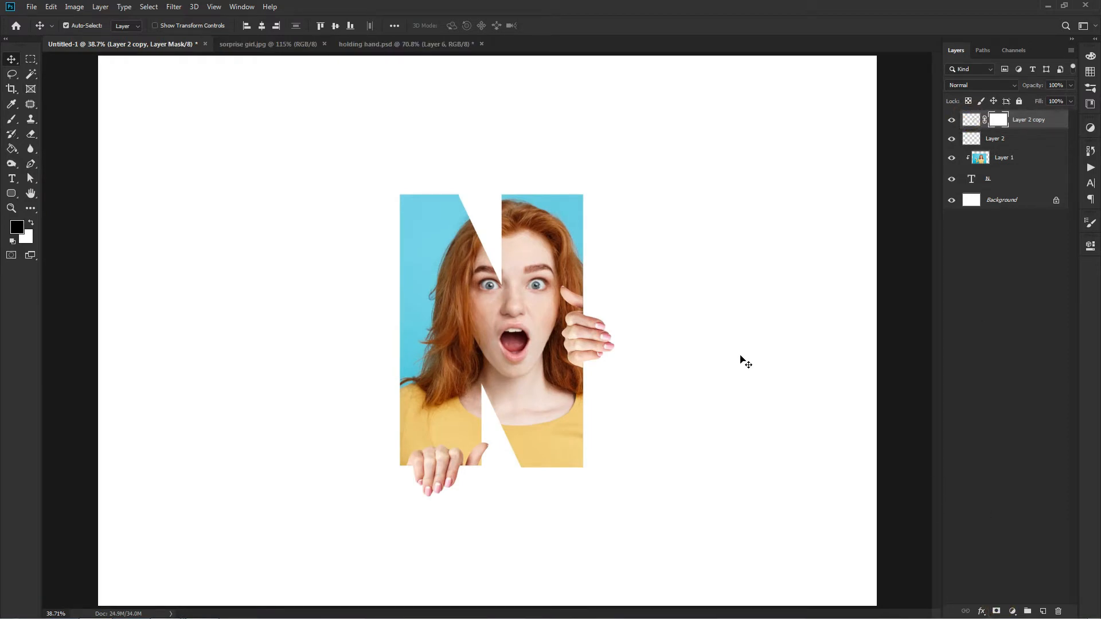
right_click(16, 121)
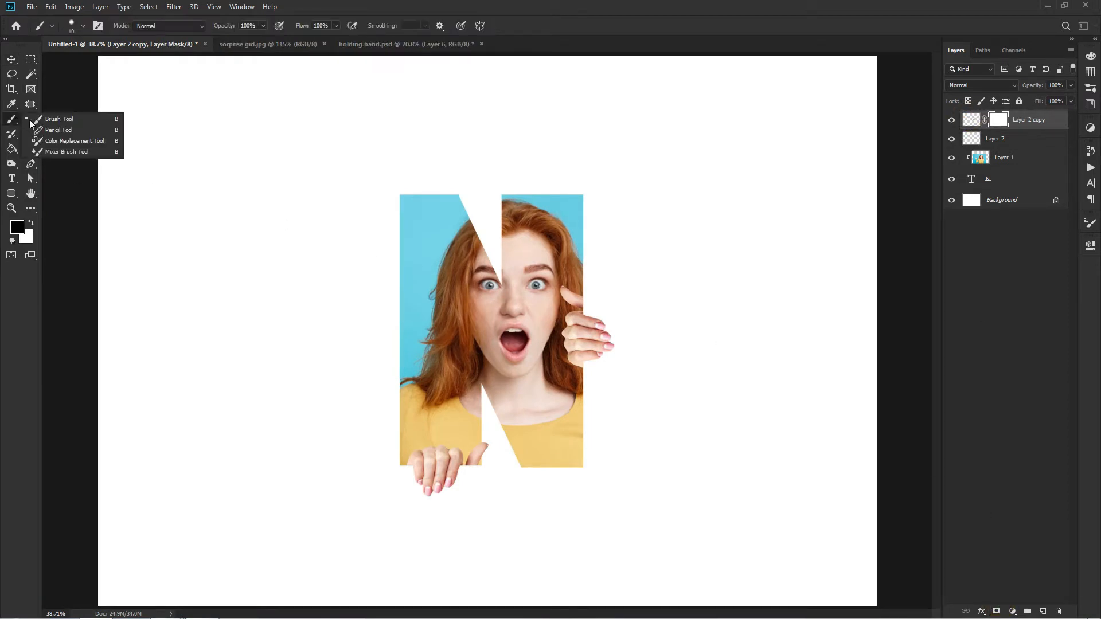
left_click(41, 119)
key("ctrl+plus")
key("ctrl+plus")
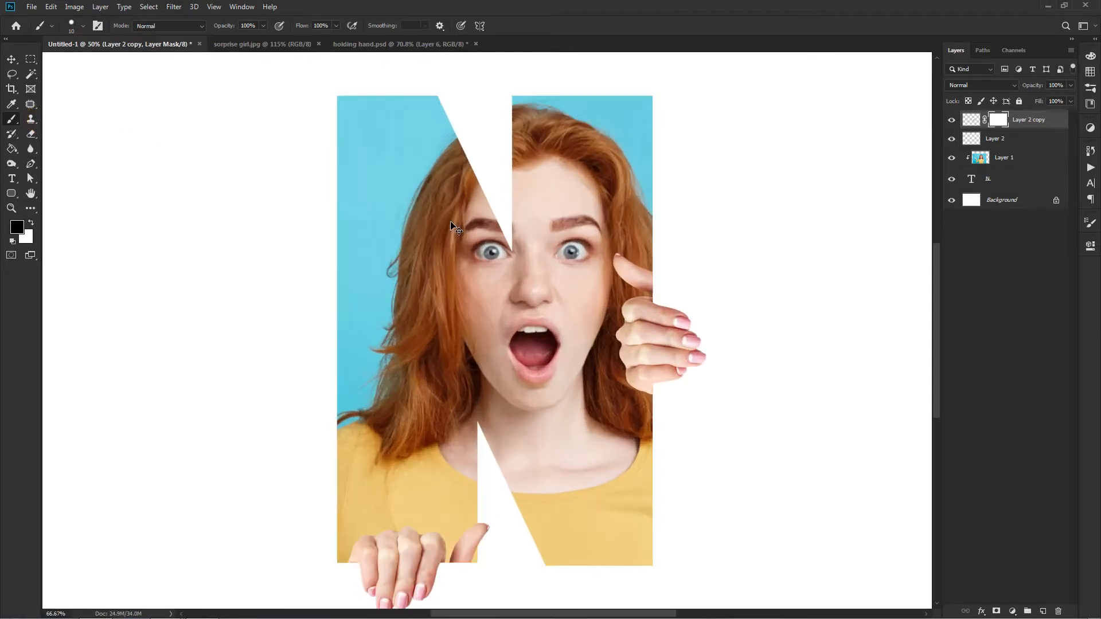
left_click_drag(450, 223, 344, 224)
right_click(550, 272)
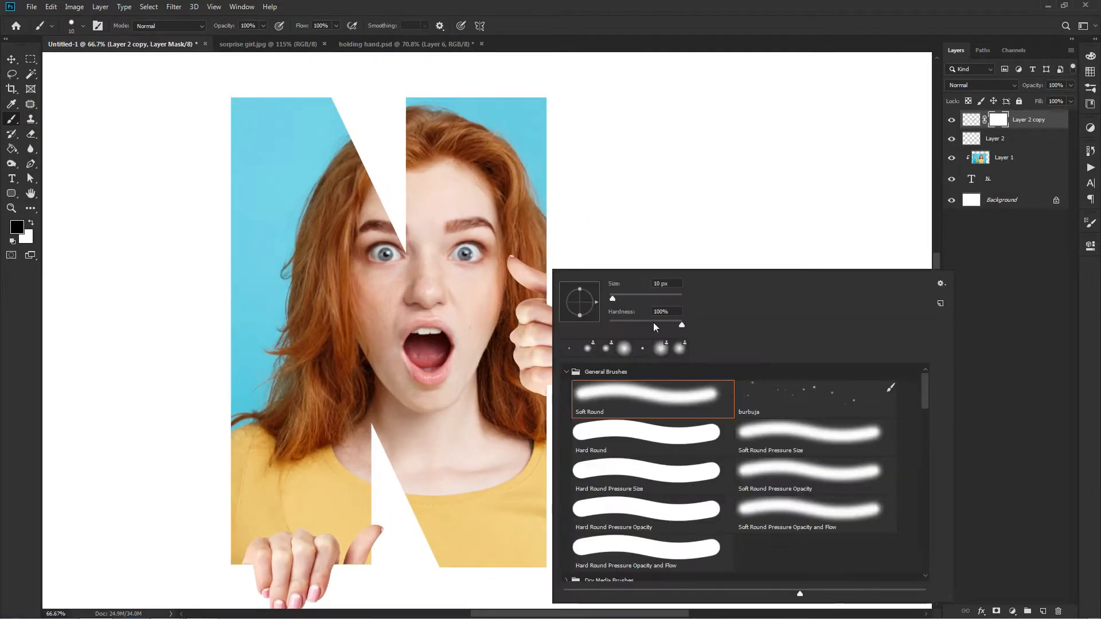
left_click(571, 234)
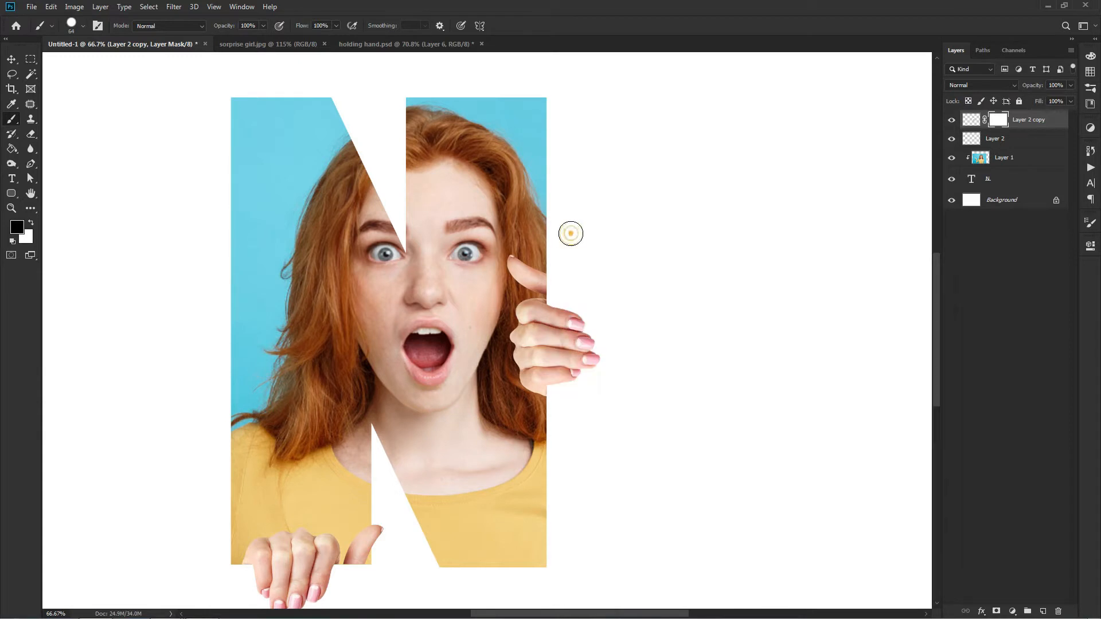
left_click_drag(510, 258, 547, 279)
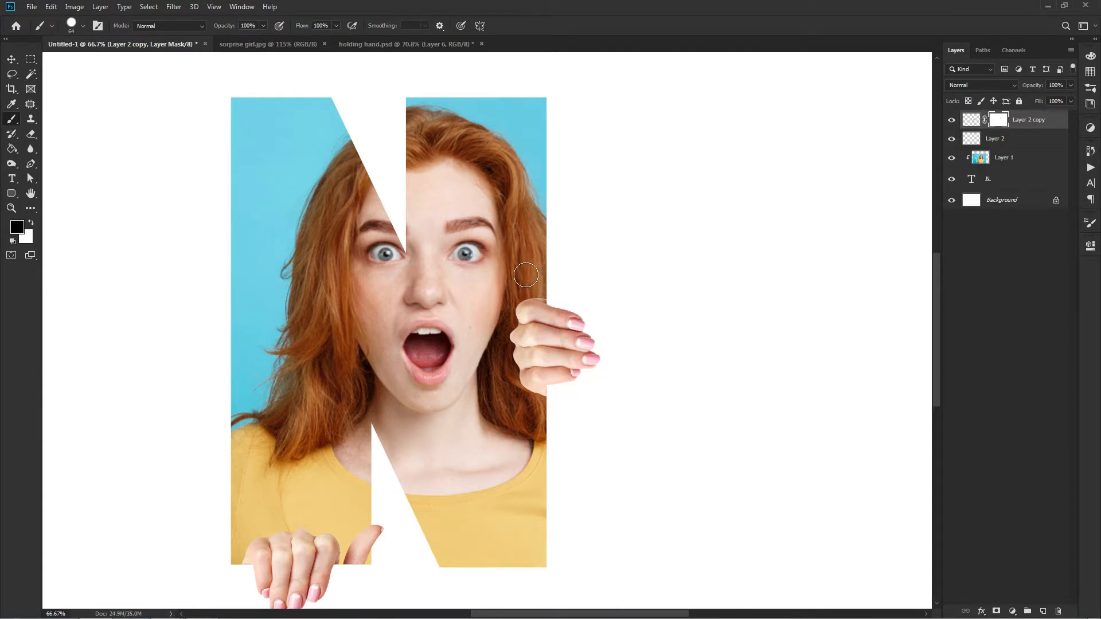
Move the woman's photo slightly down and to the left inside the letter N.
key("ctrl+0")
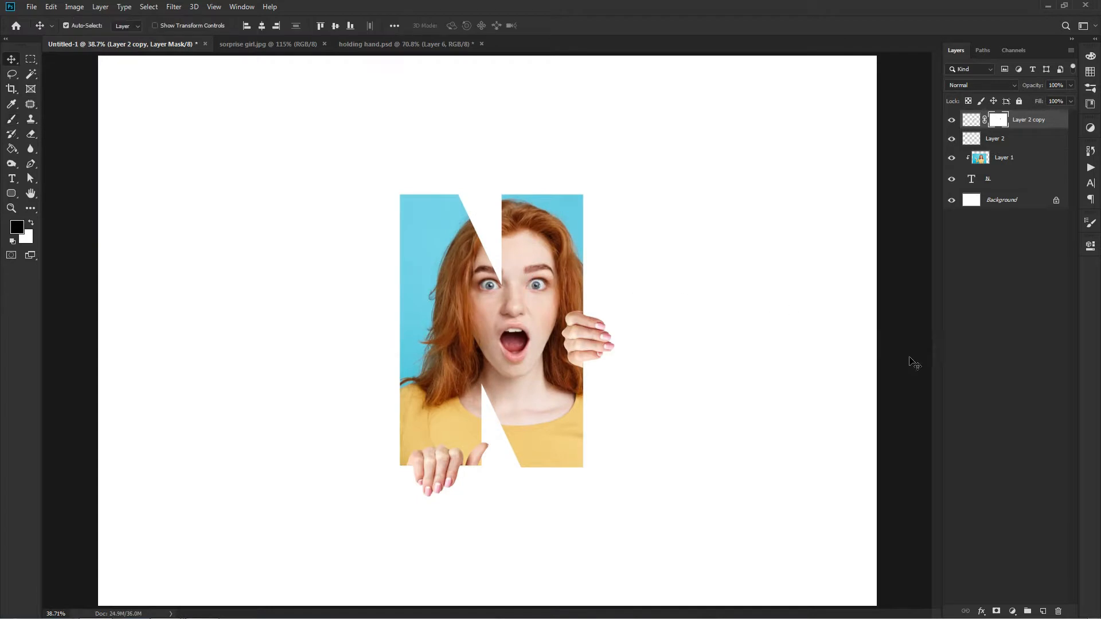
left_click(955, 365)
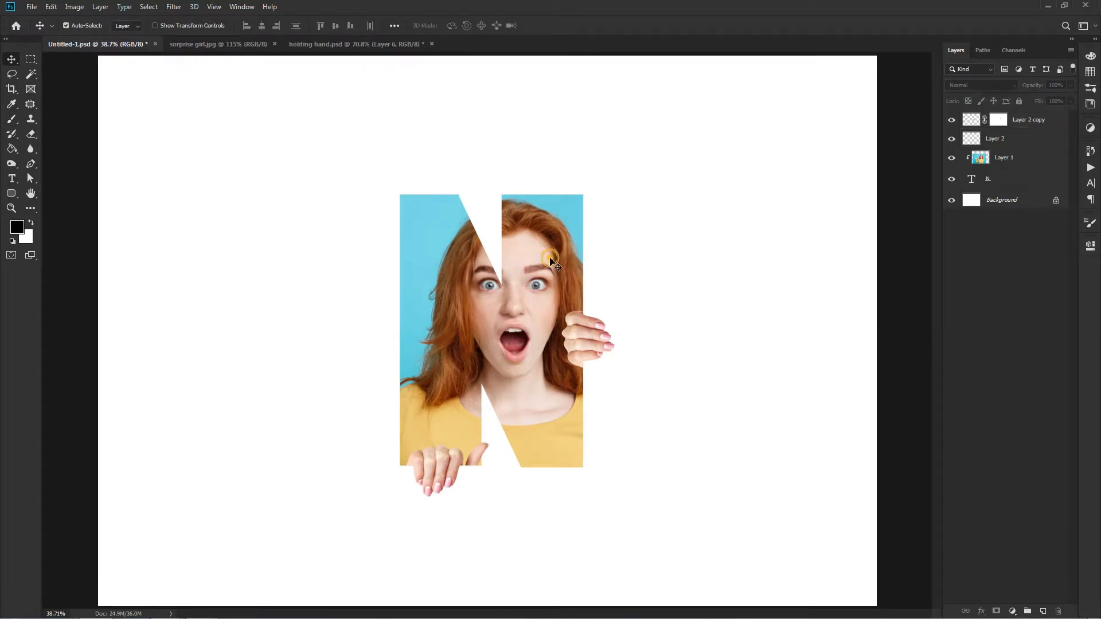
left_click_drag(550, 261, 544, 282)
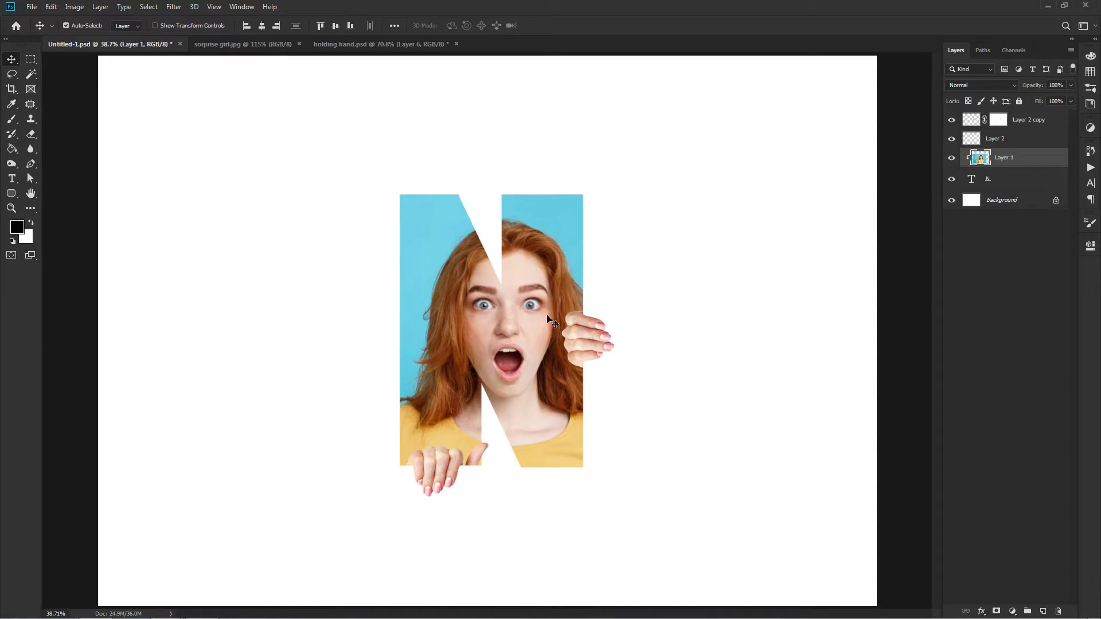
key("ctrl+plus")
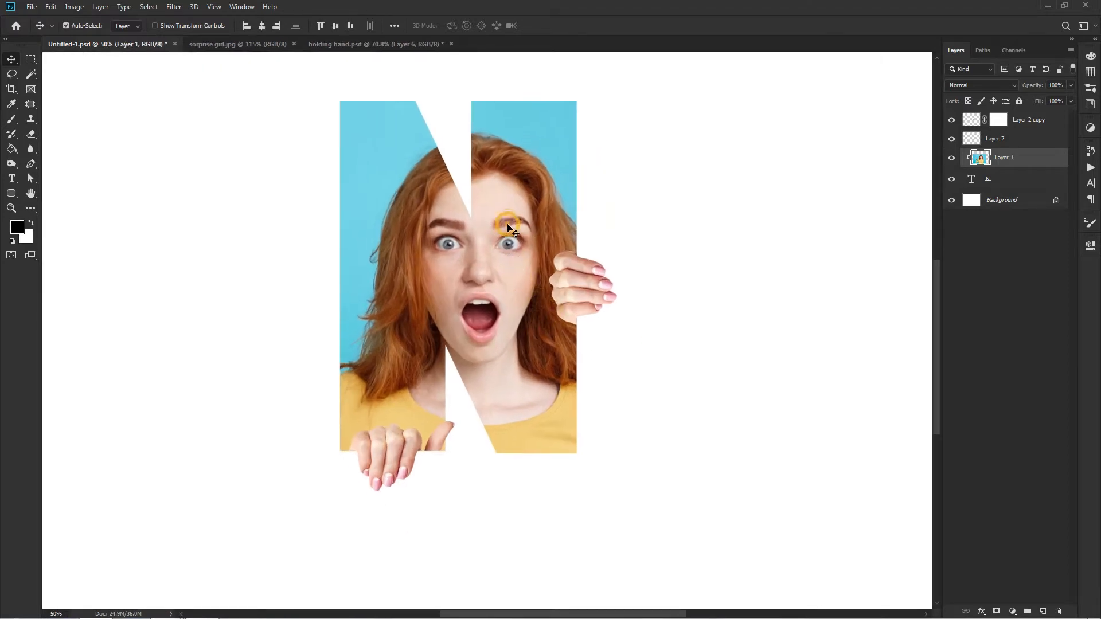
Add an Inner Shadow to the N text layer with Multiply blending, 24% opacity and a 51° angle, adjusting its distance and size.
left_click(1009, 180)
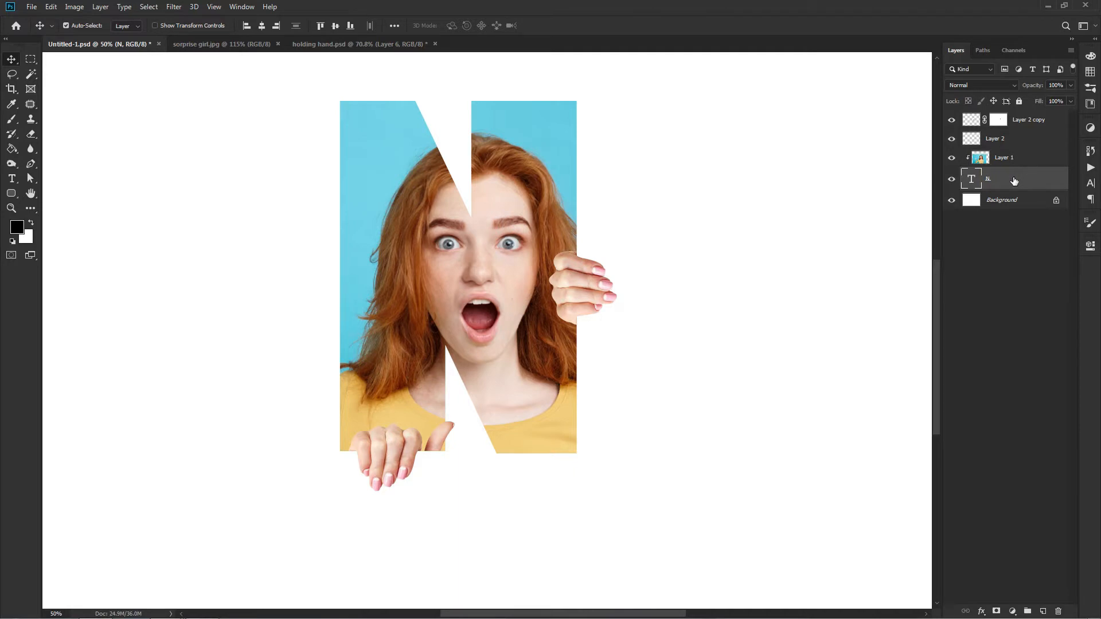
double_click(1013, 178)
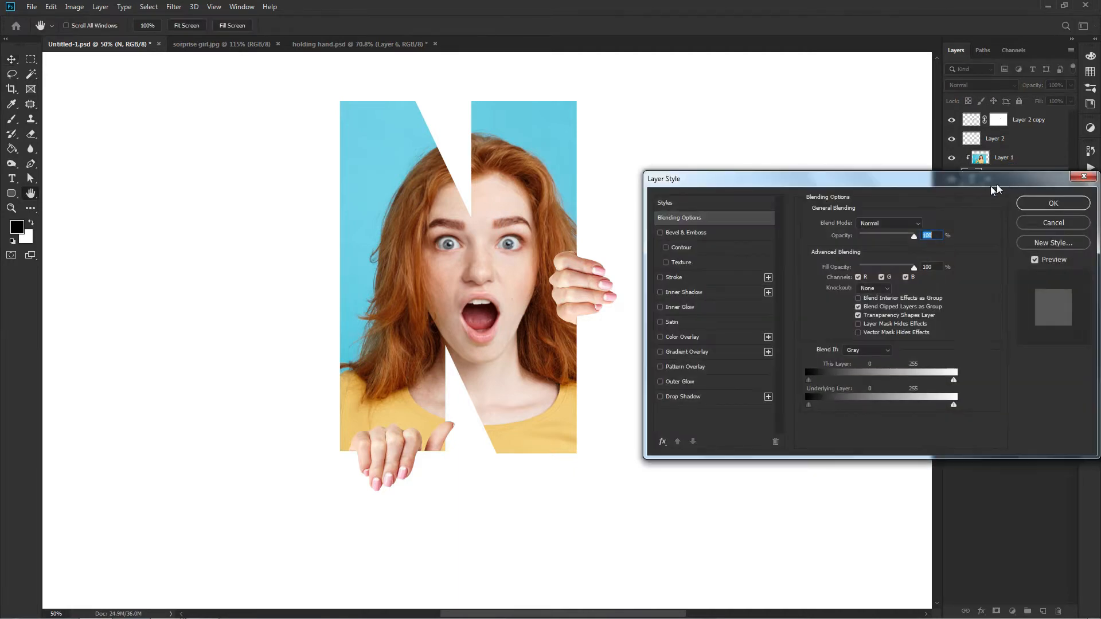
left_click_drag(972, 186, 964, 221)
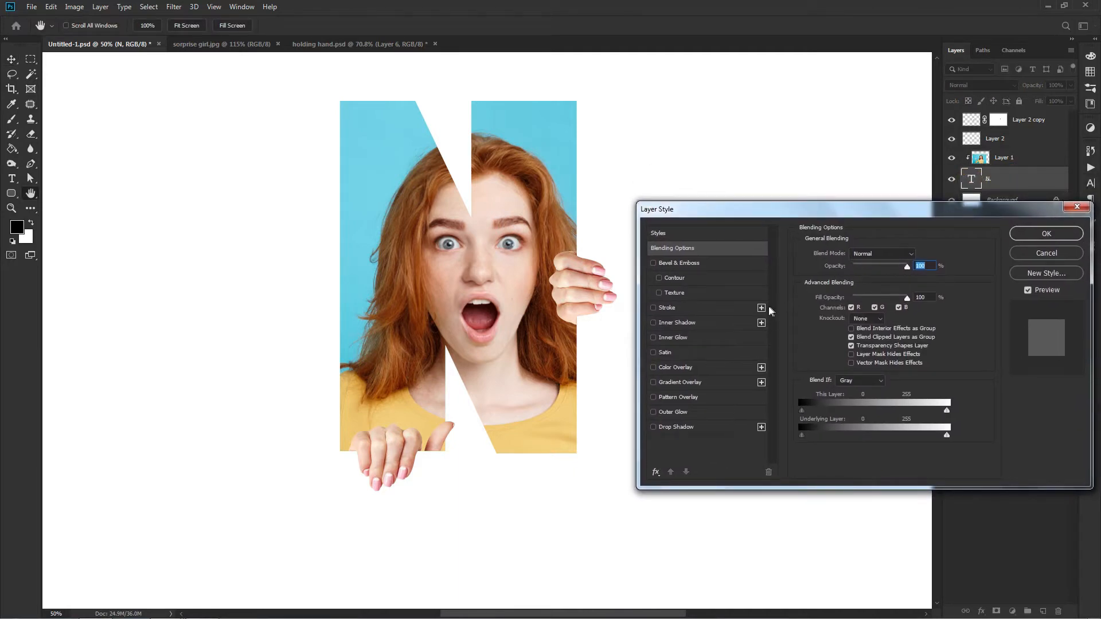
left_click(707, 324)
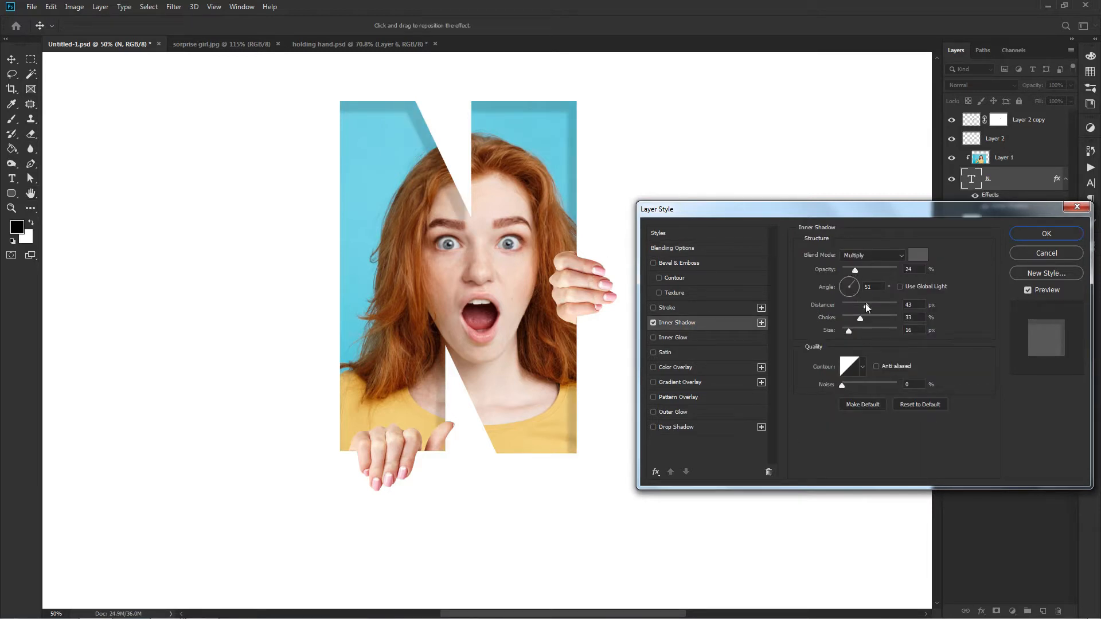
left_click_drag(868, 307, 848, 330)
left_click(1026, 235)
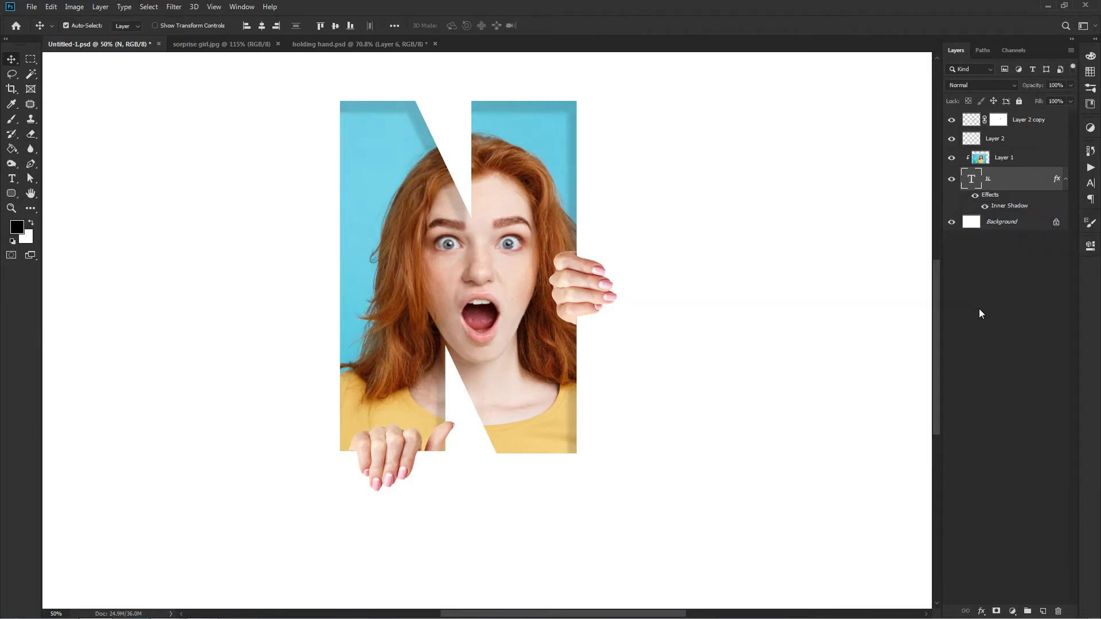
left_click(979, 308)
key("ctrl+0")
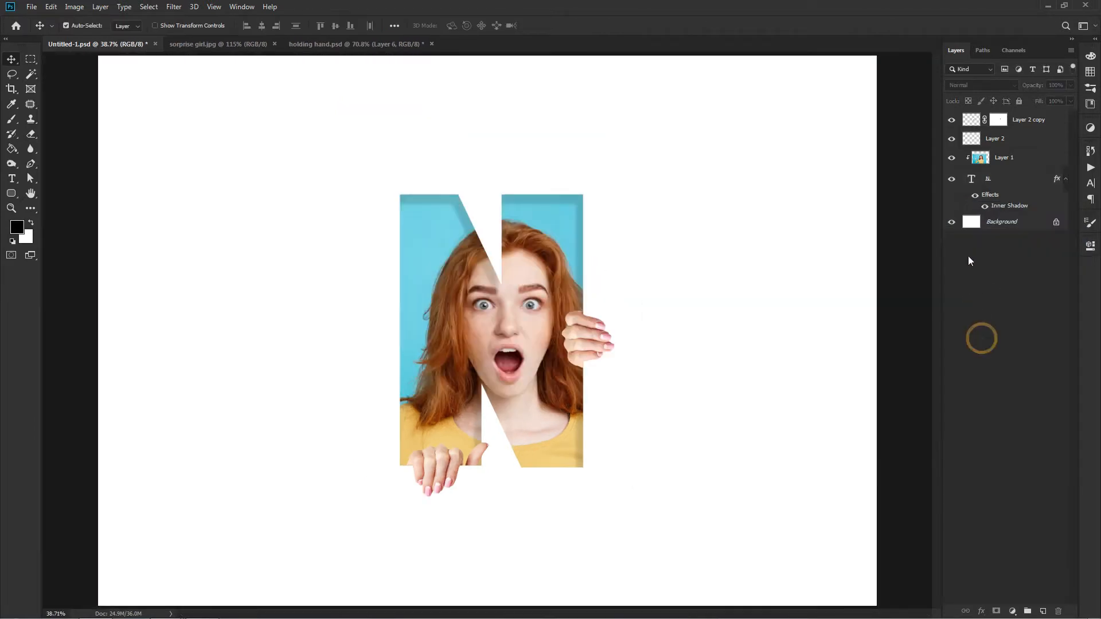
Fill the bottom hand's outline with black on a new layer and place that layer directly beneath the hand.
left_click(977, 140)
left_click(951, 139)
left_click(951, 139)
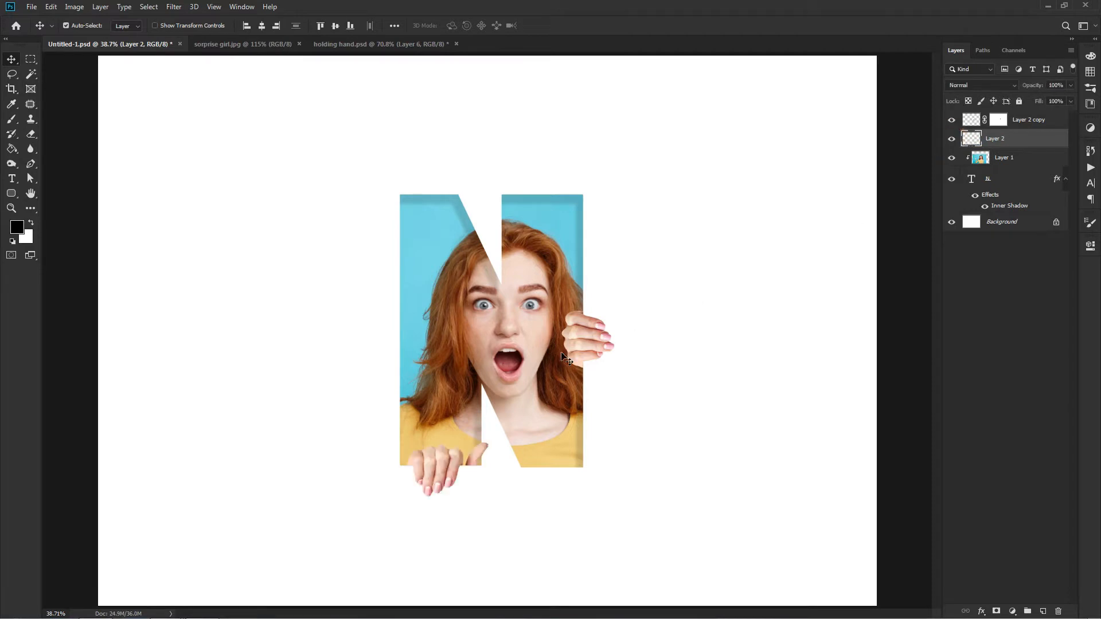
key("ctrl+plus")
key("ctrl+plus")
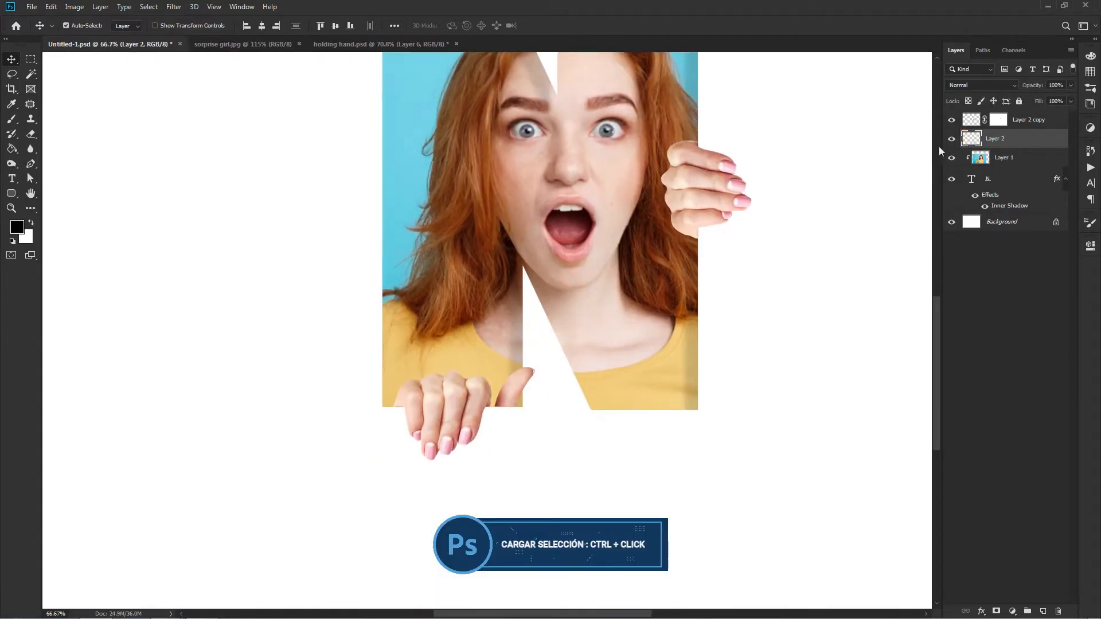
left_click(972, 140, "ctrl")
left_click(1041, 610)
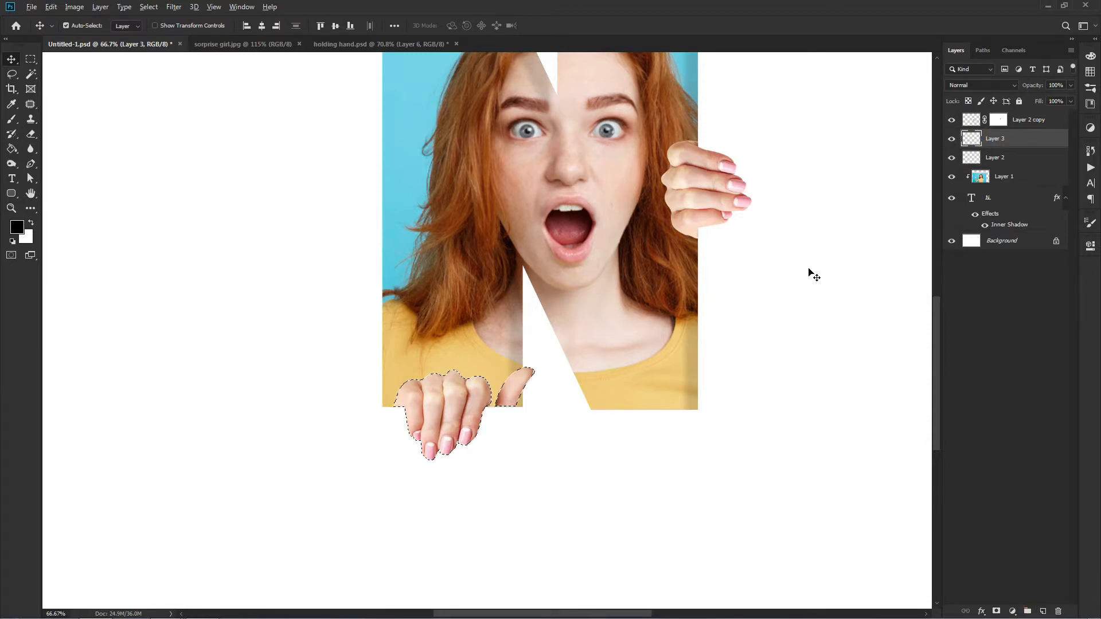
key("alt+BackSpace")
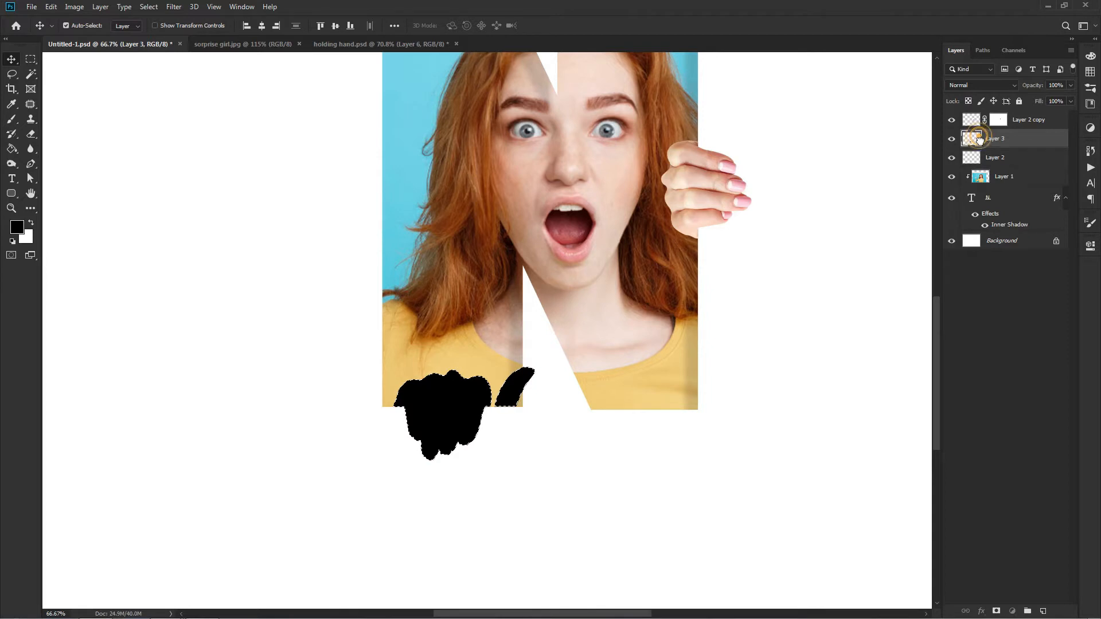
left_click_drag(976, 150, 975, 167)
key("ctrl+d")
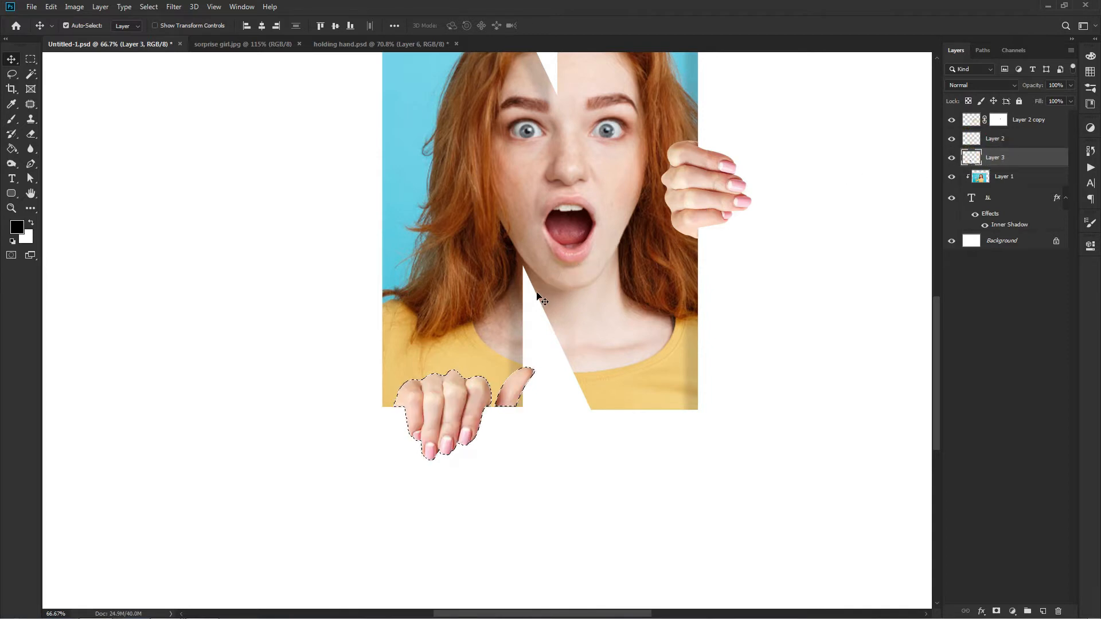
Offset the black silhouette slightly down and to the left of the bottom hand to form its shadow.
key("ctrl+plus")
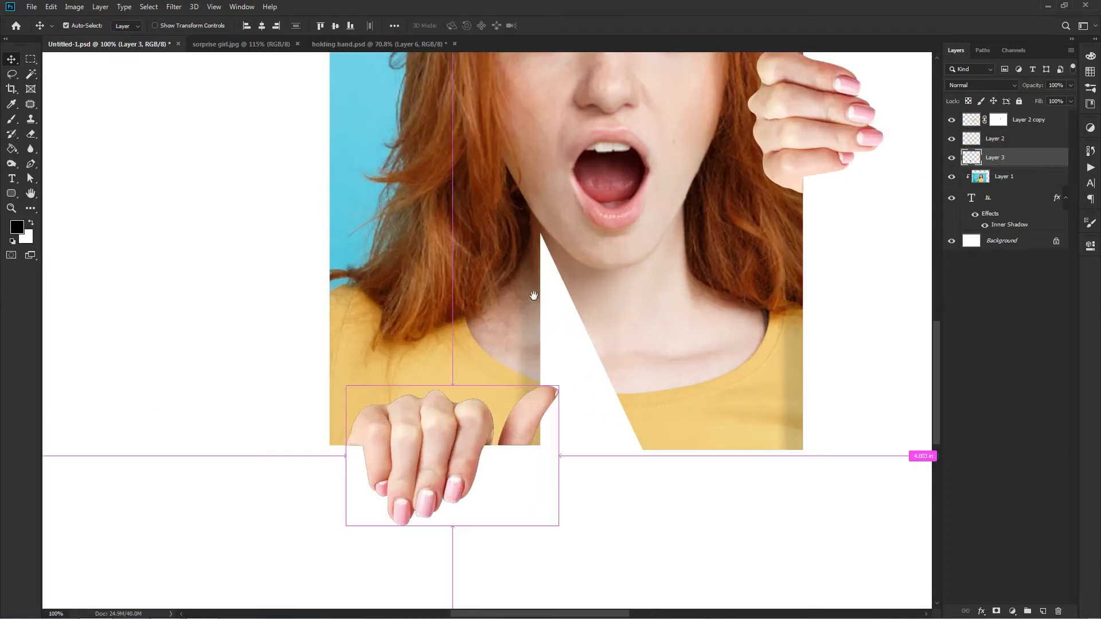
scroll(533, 295, "down", 5)
key("ctrl+t")
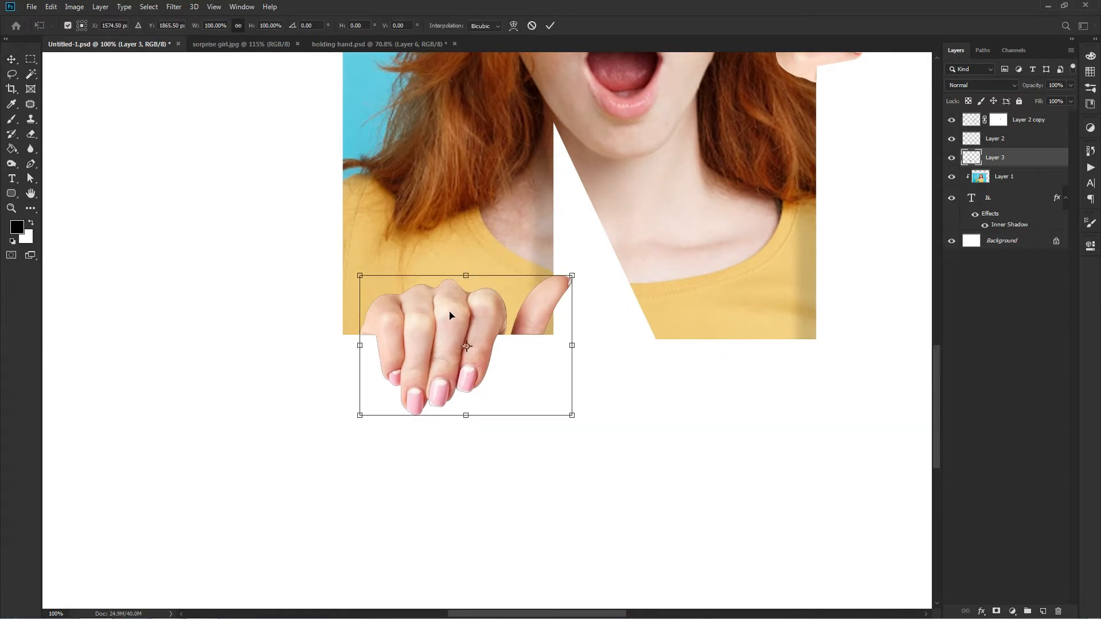
left_click_drag(449, 324, 539, 178)
key("Return")
key("ctrl+plus")
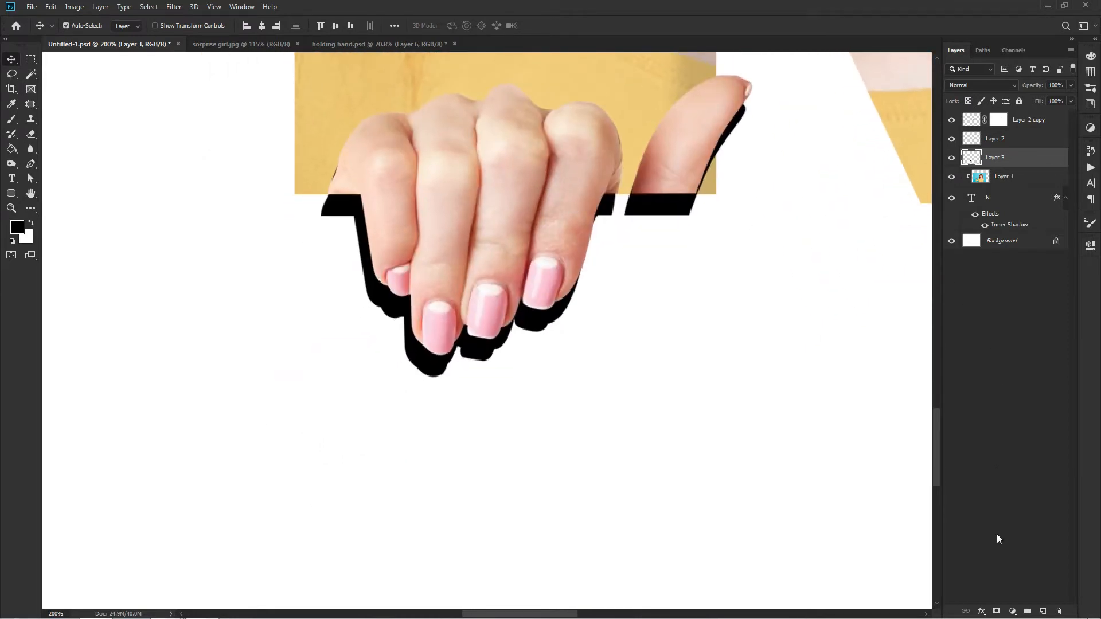
Mask the hand's shadow layer, hiding the black below the thumb with a 64 px brush and restoring the thumb's edge with a 39 px brush.
left_click(994, 607)
key("b")
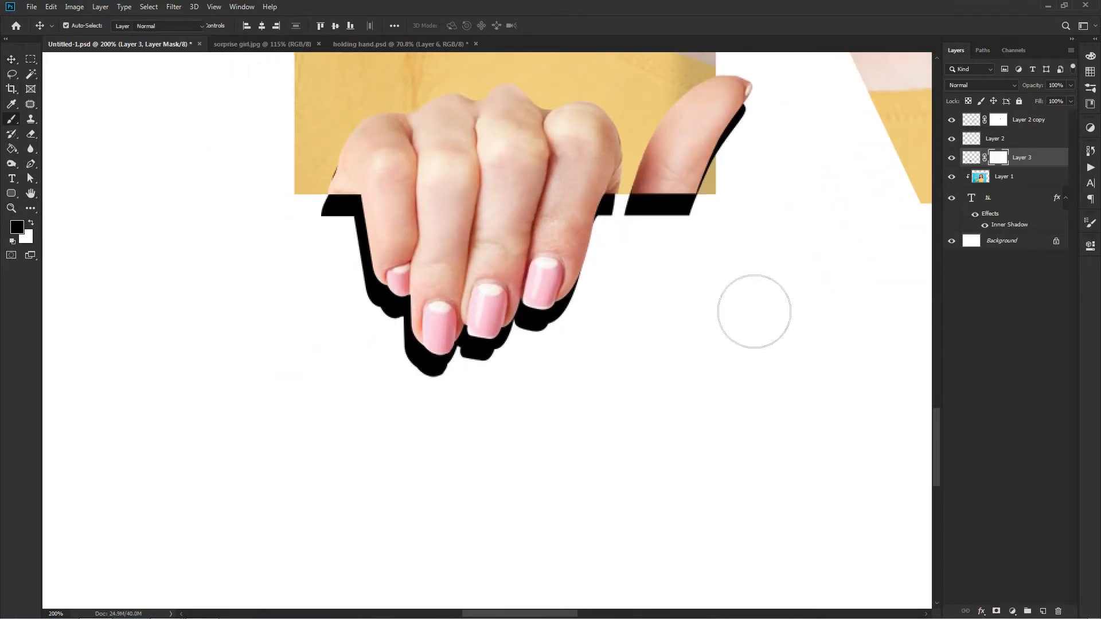
mouse_move(641, 260)
left_mouse_down()
mouse_move(644, 226)
mouse_move(678, 214)
mouse_move(695, 118)
mouse_move(676, 140)
mouse_move(688, 184)
mouse_move(680, 253)
left_mouse_up()
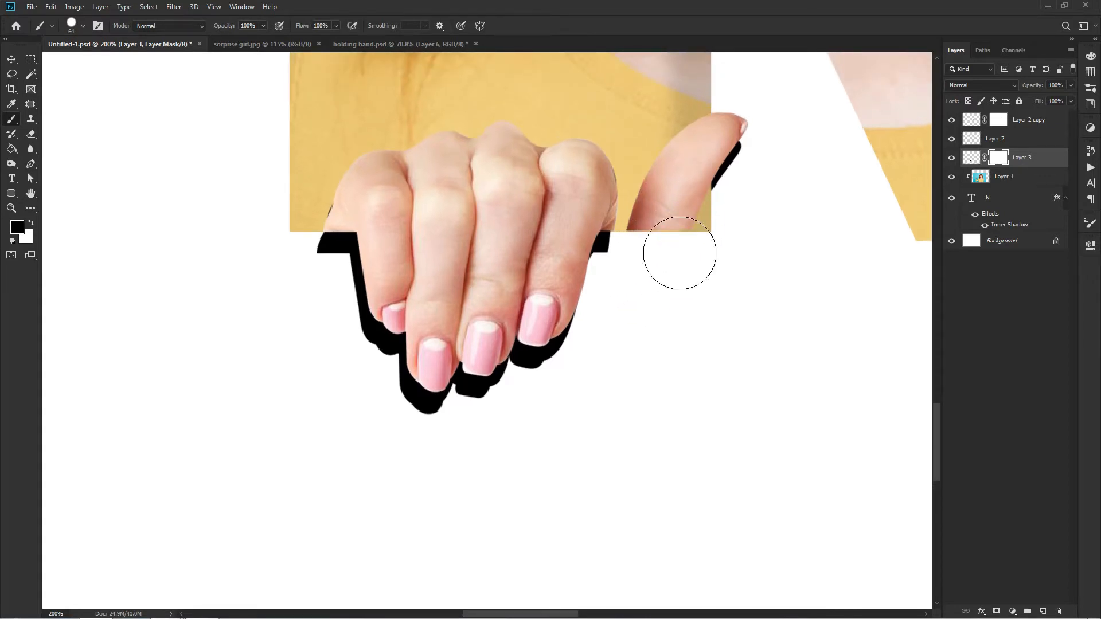
key("x")
right_click(696, 184, "alt")
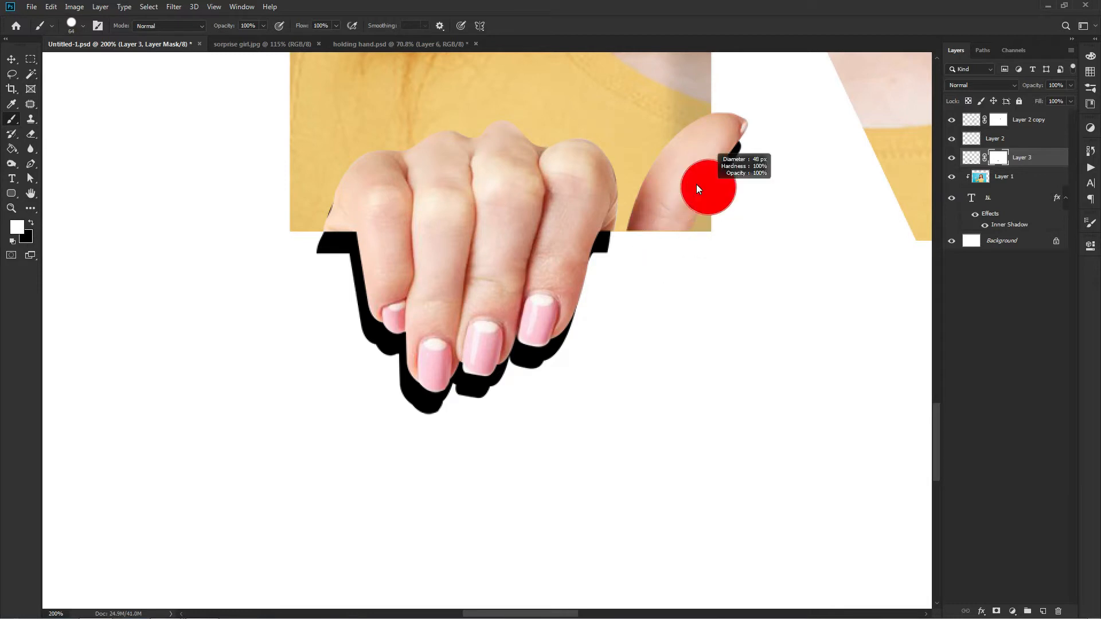
mouse_move(691, 183)
left_mouse_down()
mouse_move(674, 230)
mouse_move(688, 251)
mouse_move(668, 249)
mouse_move(676, 253)
left_mouse_up()
Mask out the leftover black shadow on both sides of the fingers below the N's bottom edge, refining with a 13 px brush.
key("x")
mouse_move(614, 283)
left_mouse_down()
mouse_move(620, 225)
mouse_move(609, 269)
mouse_move(614, 233)
left_mouse_up()
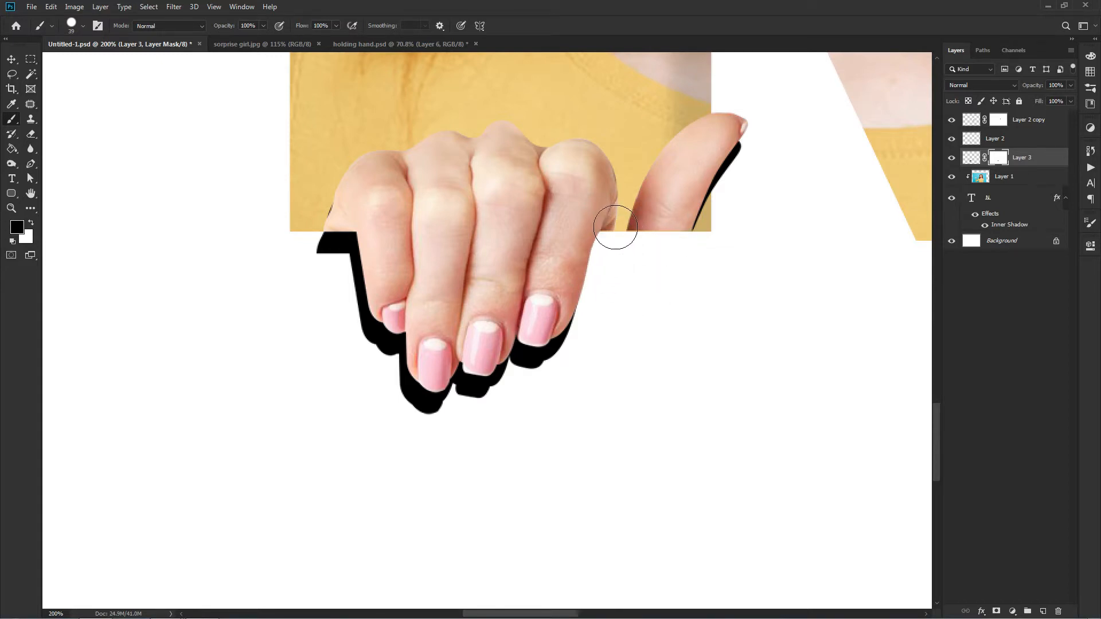
mouse_move(309, 256)
left_mouse_down()
mouse_move(326, 202)
mouse_move(312, 230)
mouse_move(316, 282)
mouse_move(326, 235)
left_mouse_up()
key("x")
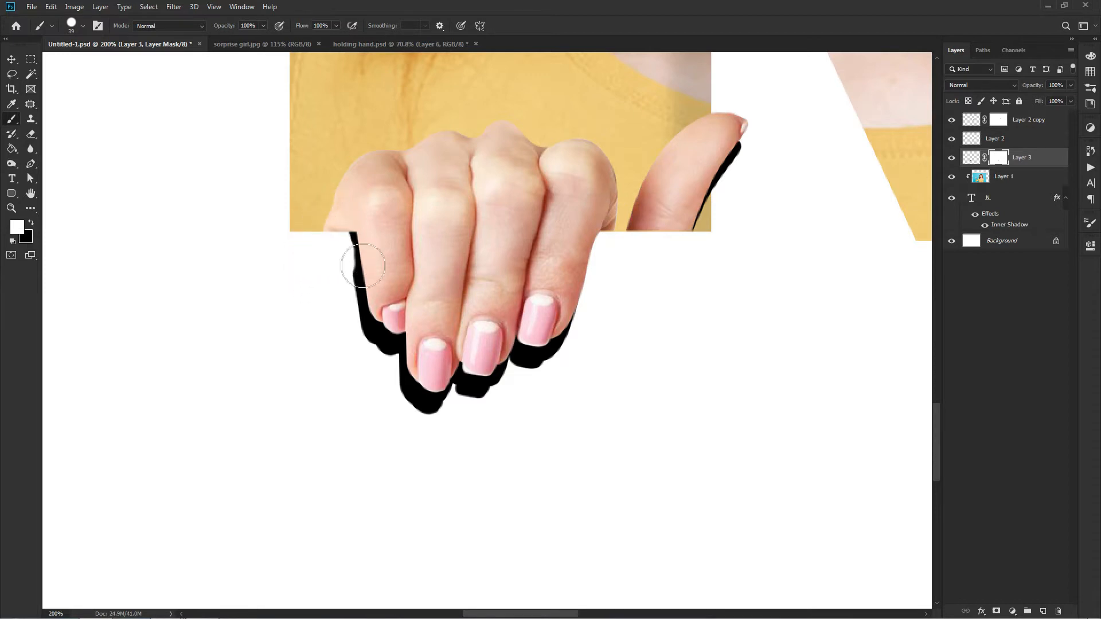
left_click_drag(376, 273, 366, 215)
key("x")
left_click_drag(312, 283, 318, 269)
left_click(339, 260)
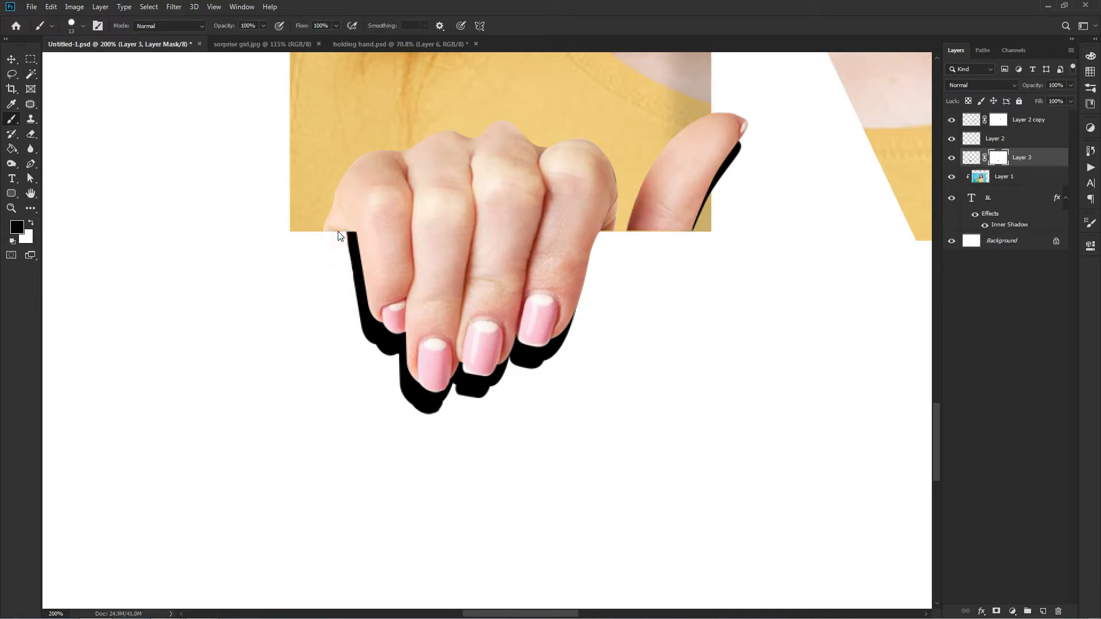
key("ctrl+minus")
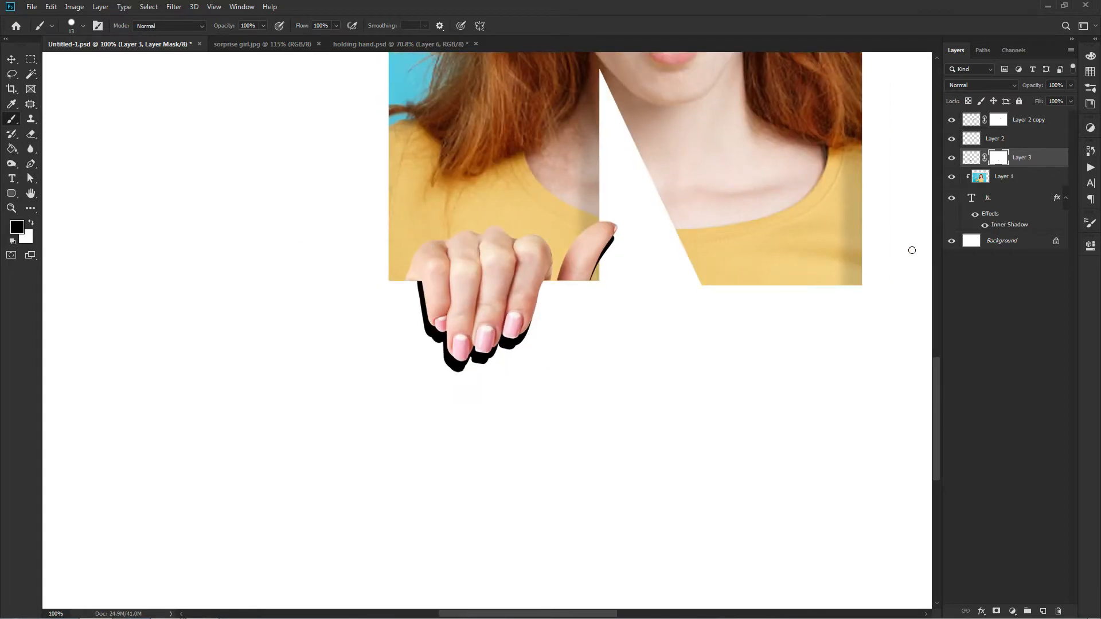
Lower the opacity of the bottom hand's shadow layer to slightly below 30%.
left_click(972, 158)
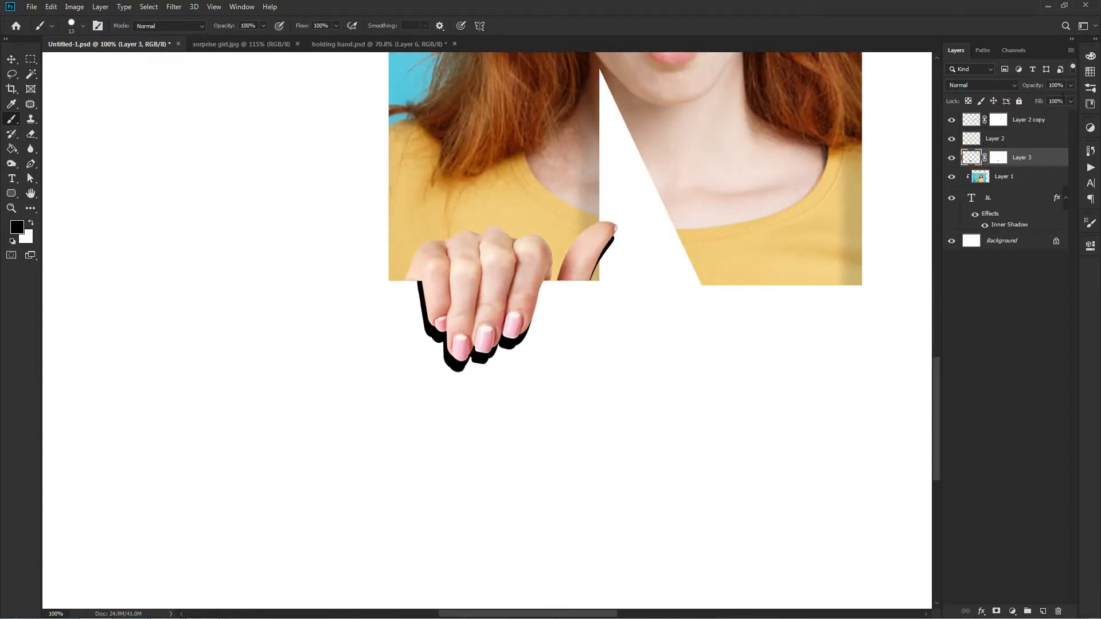
left_click_drag(1070, 85, 1034, 98)
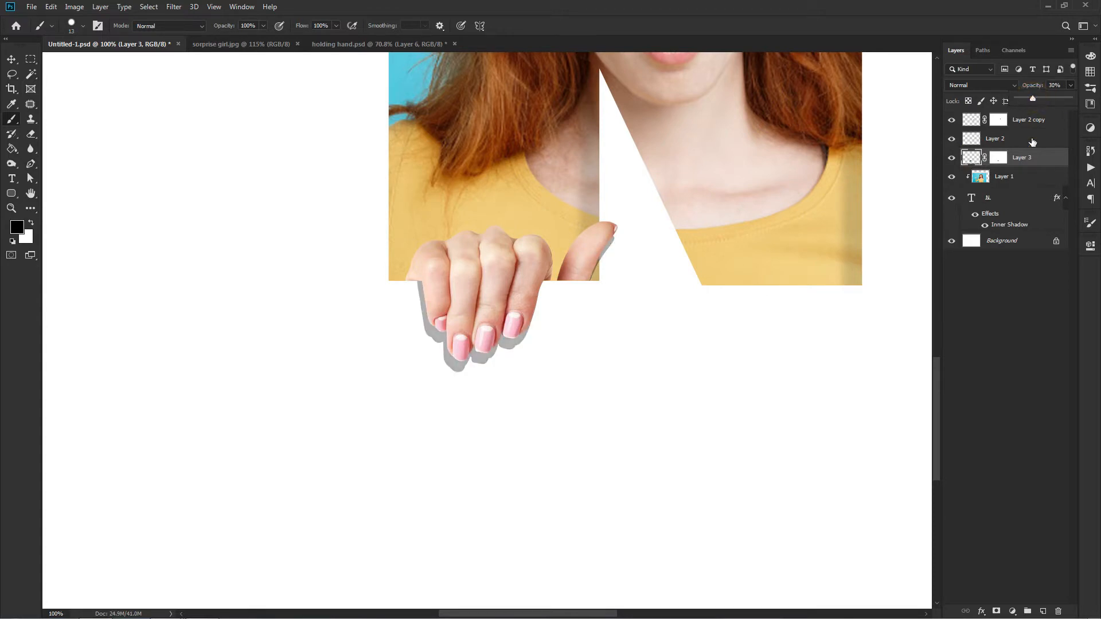
left_click(1002, 290)
key("ctrl+0")
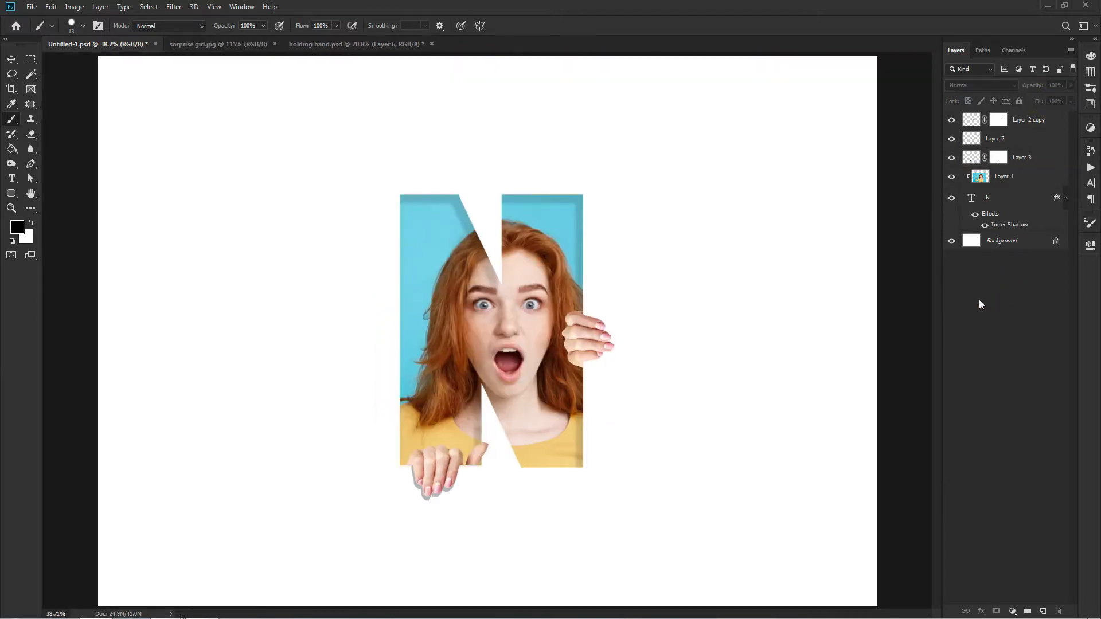
left_click(976, 152)
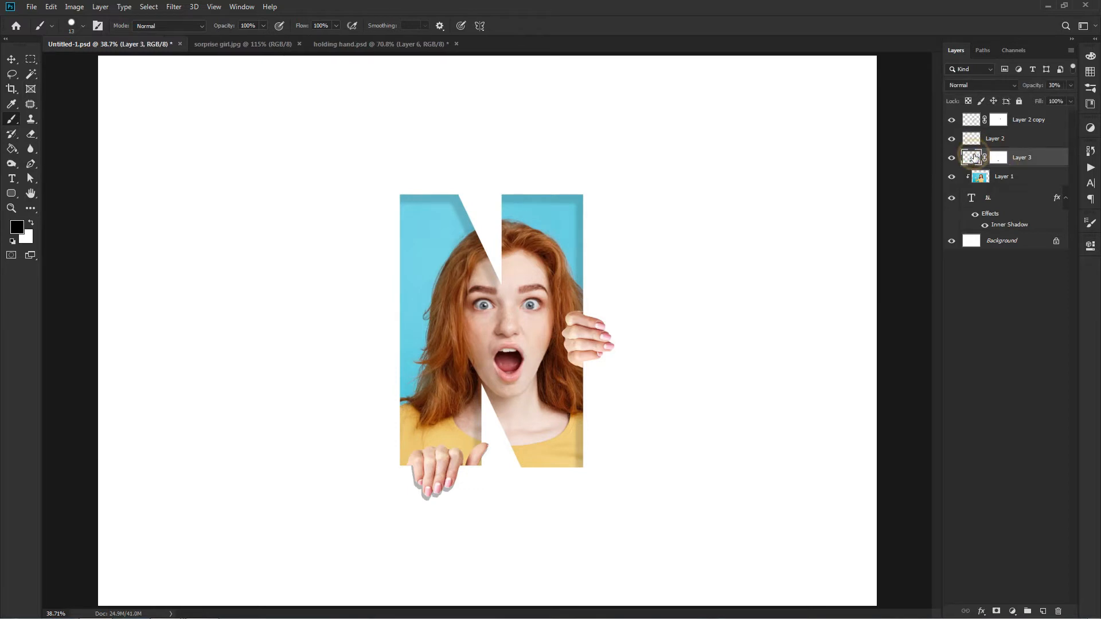
left_click(1068, 85)
left_click_drag(1031, 99, 1026, 100)
left_click(959, 304)
Fill the outline of the hand on the N's right edge with black on a new layer and place it directly beneath that hand.
key("v")
left_click(968, 121)
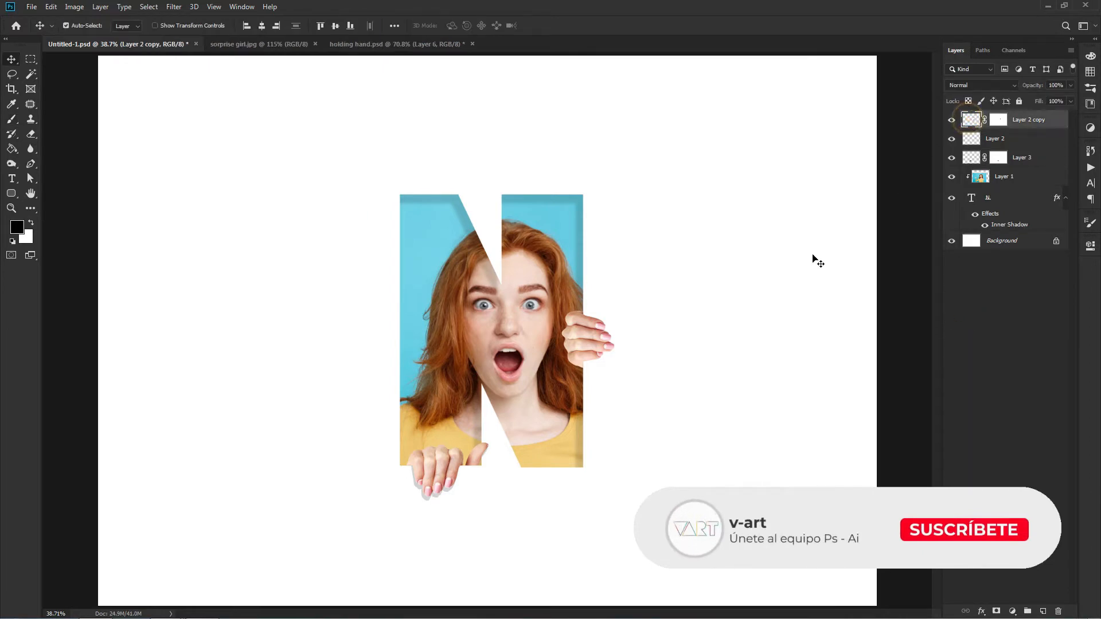
key("ctrl+plus")
key("ctrl+plus")
left_click_drag(777, 275, 583, 267)
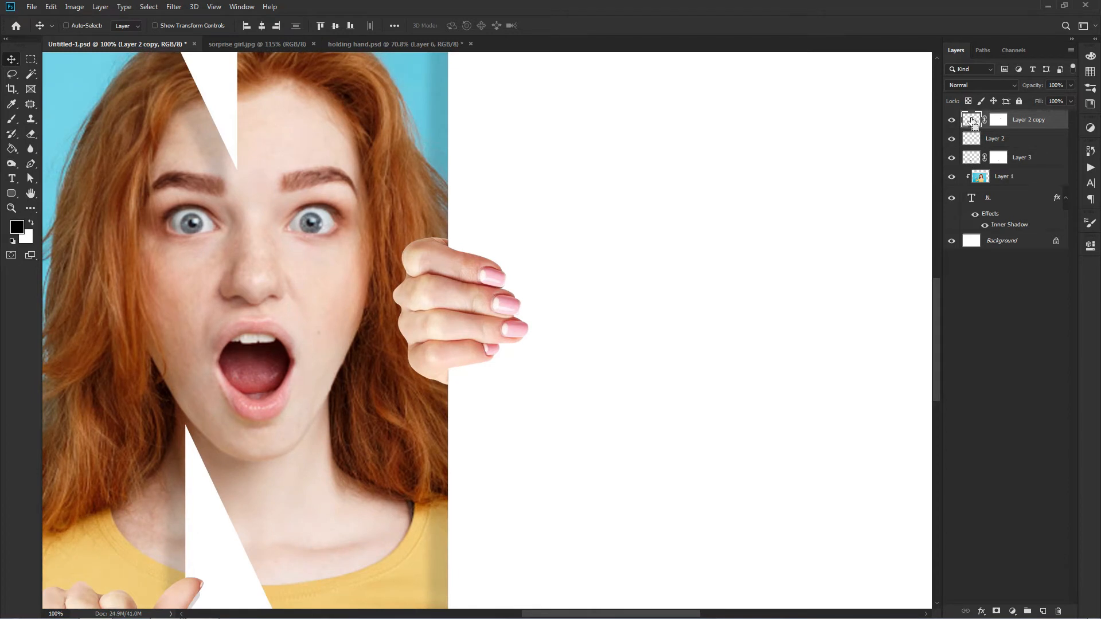
left_click(971, 121, "ctrl")
left_click(1043, 611)
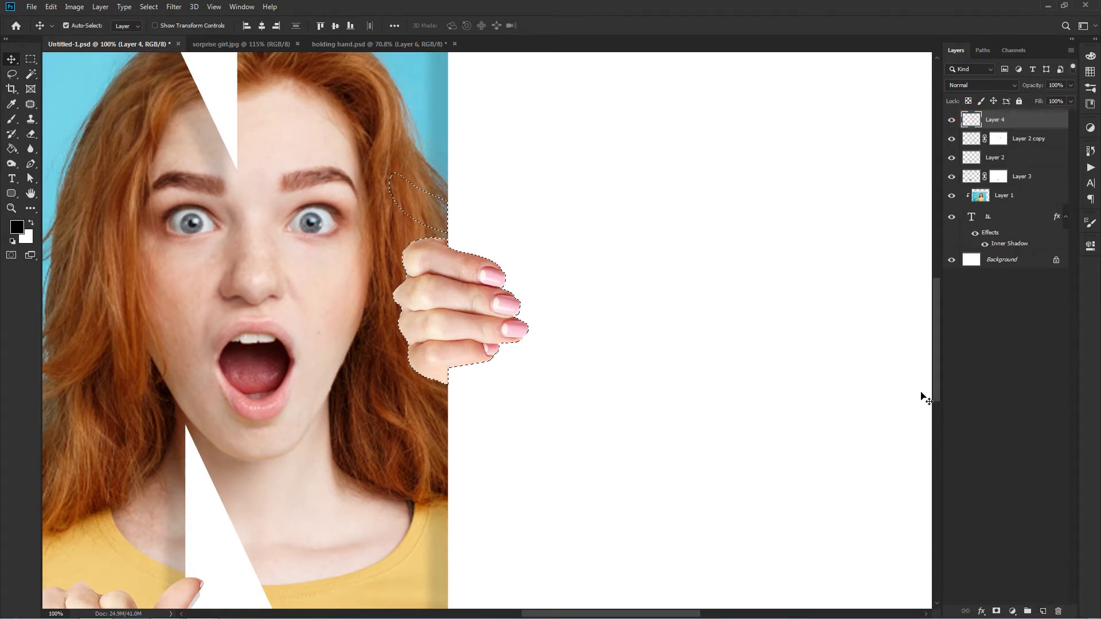
key("alt+BackSpace")
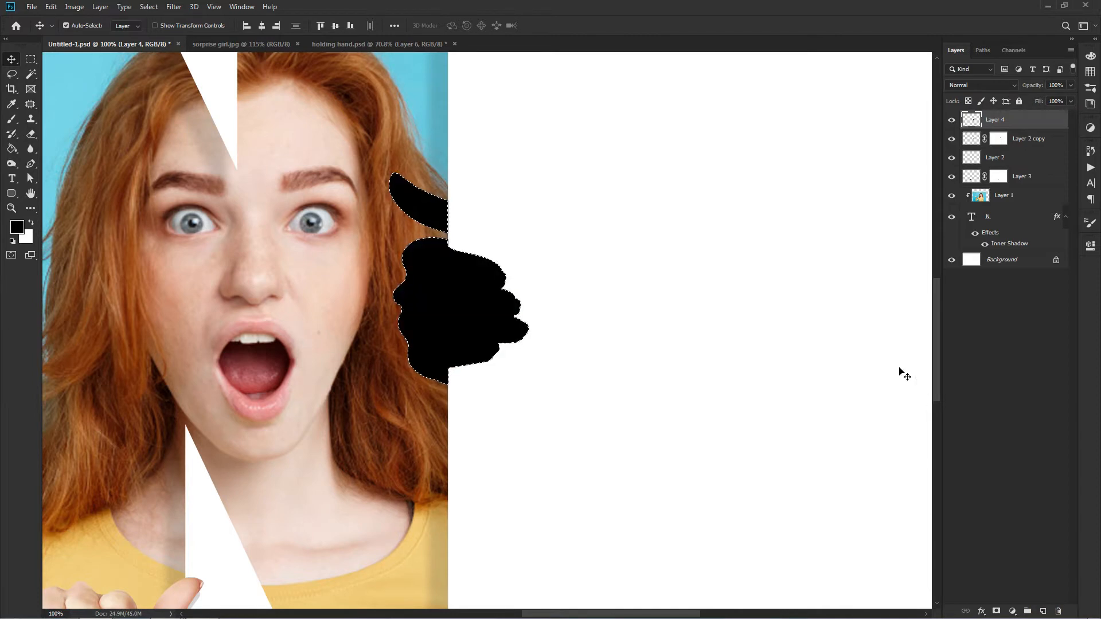
key("ctrl+d")
left_click_drag(973, 121, 974, 144)
Shift the black shadow layer slightly to the right beneath the hand on the N's right edge.
key("ctrl+plus")
left_click_drag(674, 305, 518, 293)
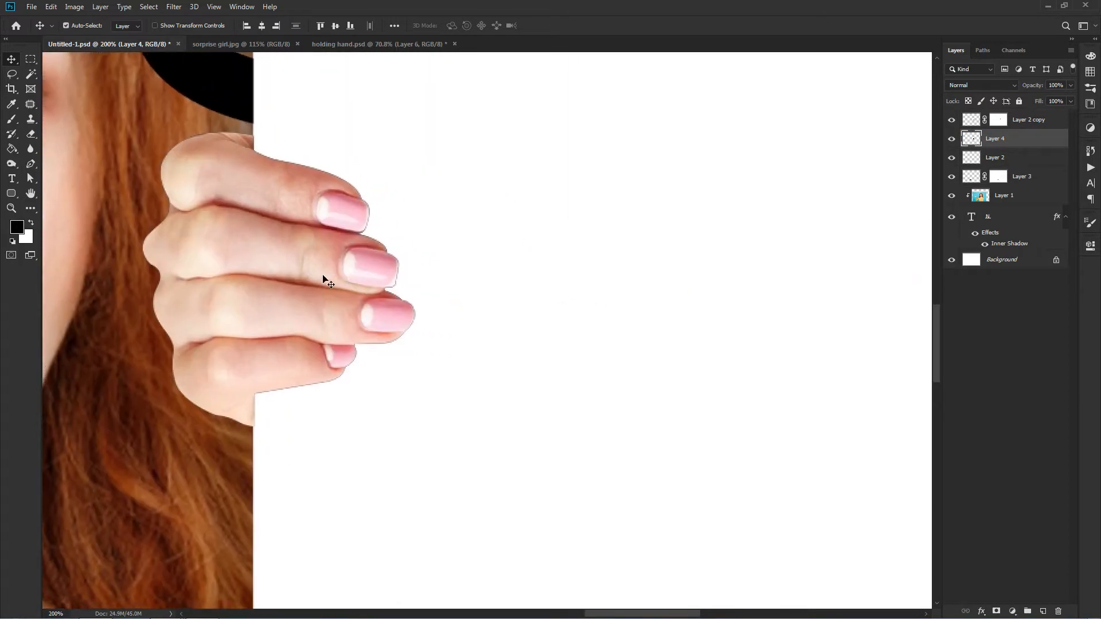
left_click_drag(278, 270, 291, 270)
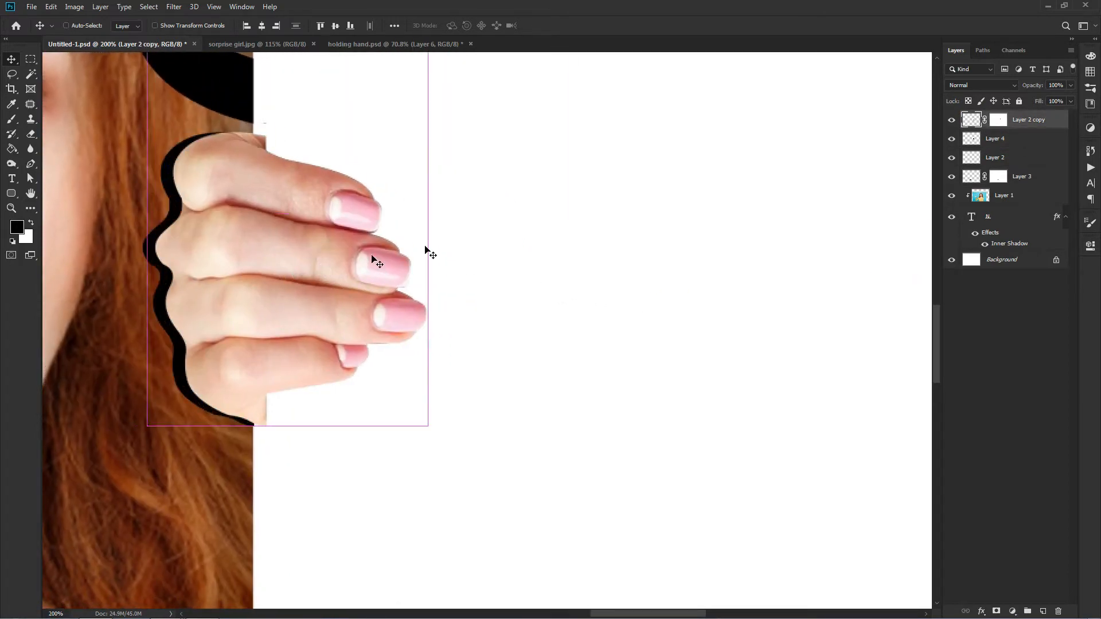
key("ctrl+z")
left_click(972, 140)
key("ctrl+t")
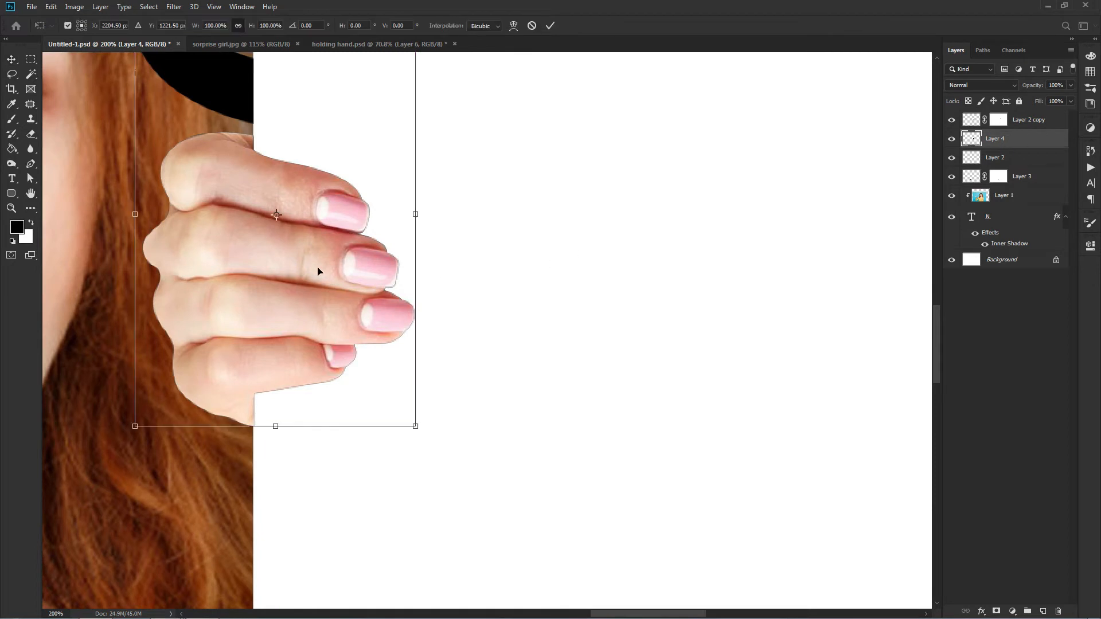
left_click_drag(321, 271, 342, 271)
key("Return")
left_click_drag(408, 250, 414, 260)
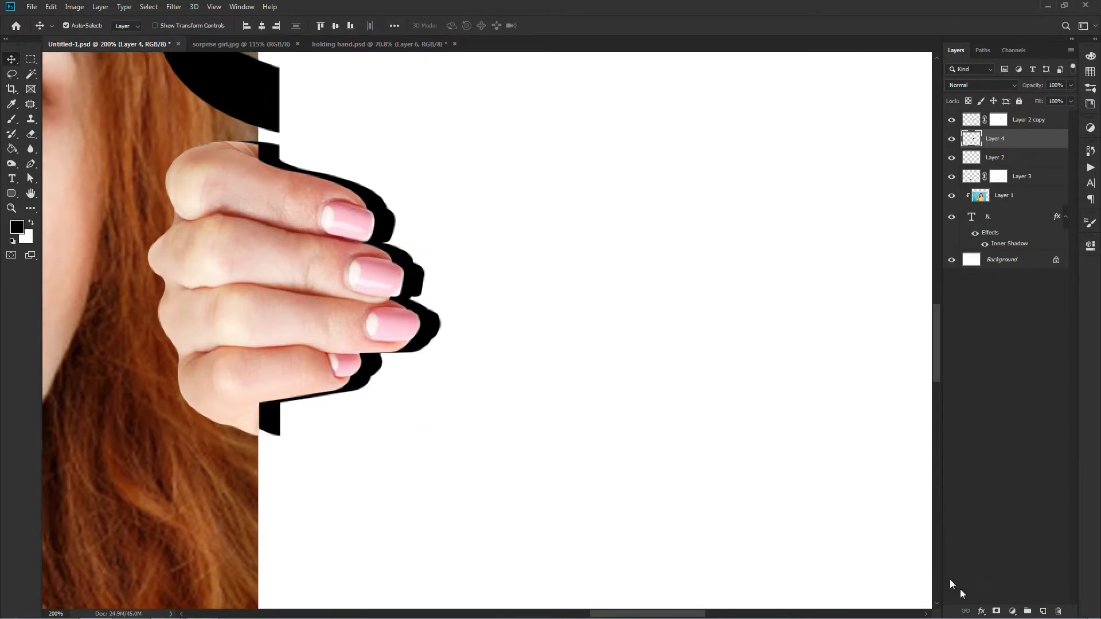
Add a layer mask to the right hand's shadow and hide the black strip below the fingers with a 13 px brush.
left_click(997, 611)
key("b")
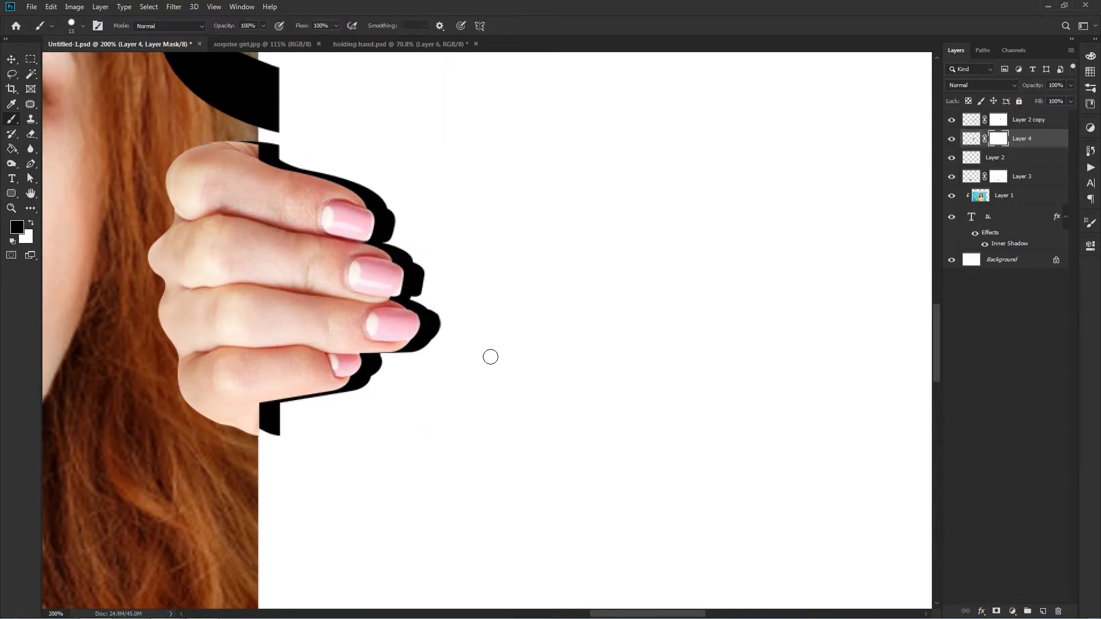
mouse_move(312, 436)
left_mouse_down()
mouse_move(260, 437)
mouse_move(287, 423)
mouse_move(255, 415)
left_mouse_up()
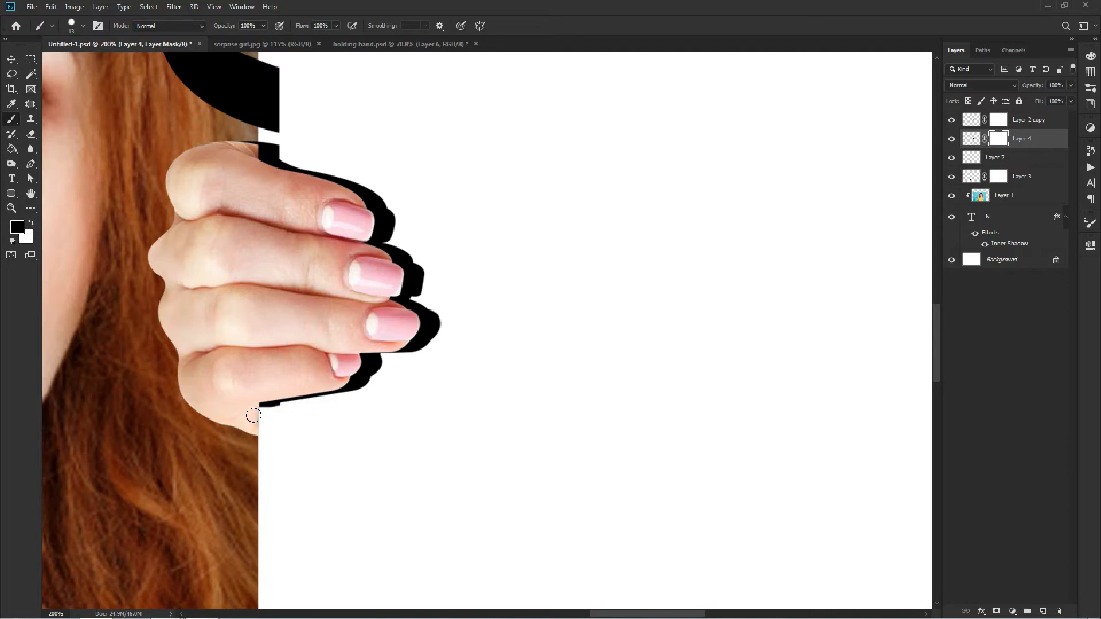
left_click(253, 415, "shift")
left_click(254, 415)
left_click_drag(266, 411, 280, 411)
Mask out the leftover black shadow above the right hand, enlarging the brush to 53 px for the large black patch.
left_click_drag(300, 311, 325, 356)
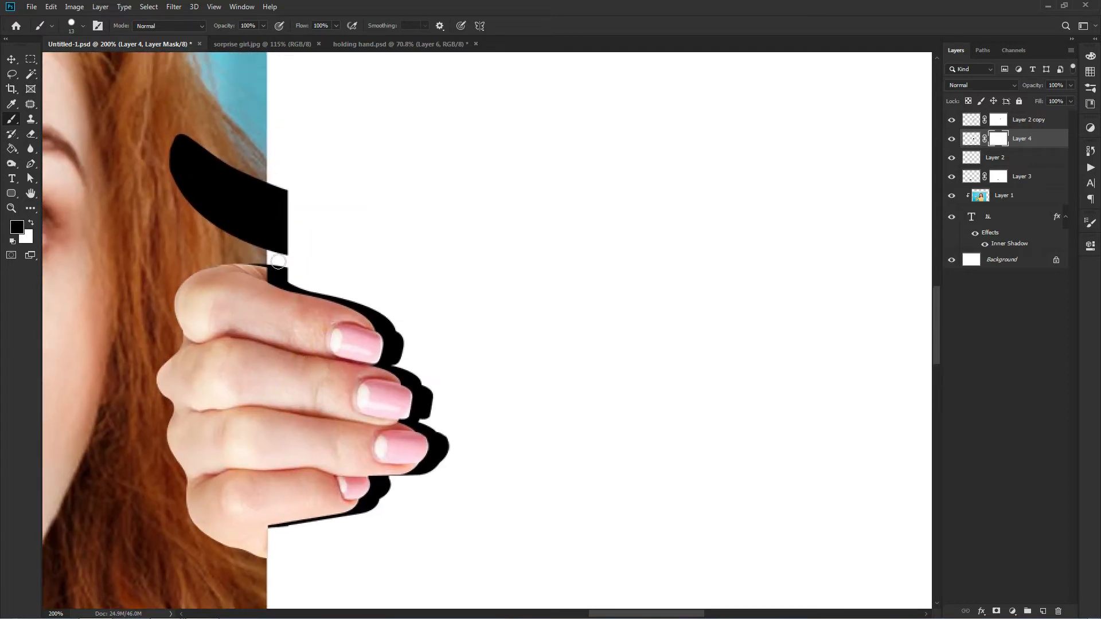
left_click_drag(272, 237, 222, 221)
right_click(324, 235, "alt")
mouse_move(320, 217)
left_mouse_down()
mouse_move(191, 165)
mouse_move(179, 177)
mouse_move(189, 128)
mouse_move(215, 208)
mouse_move(327, 243)
mouse_move(250, 243)
mouse_move(348, 268)
mouse_move(248, 248)
left_mouse_up()
Lower the opacity of the right hand's shadow layer until it is light grey like the bottom hand's shadow, and deselect the layer.
key("ctrl+0")
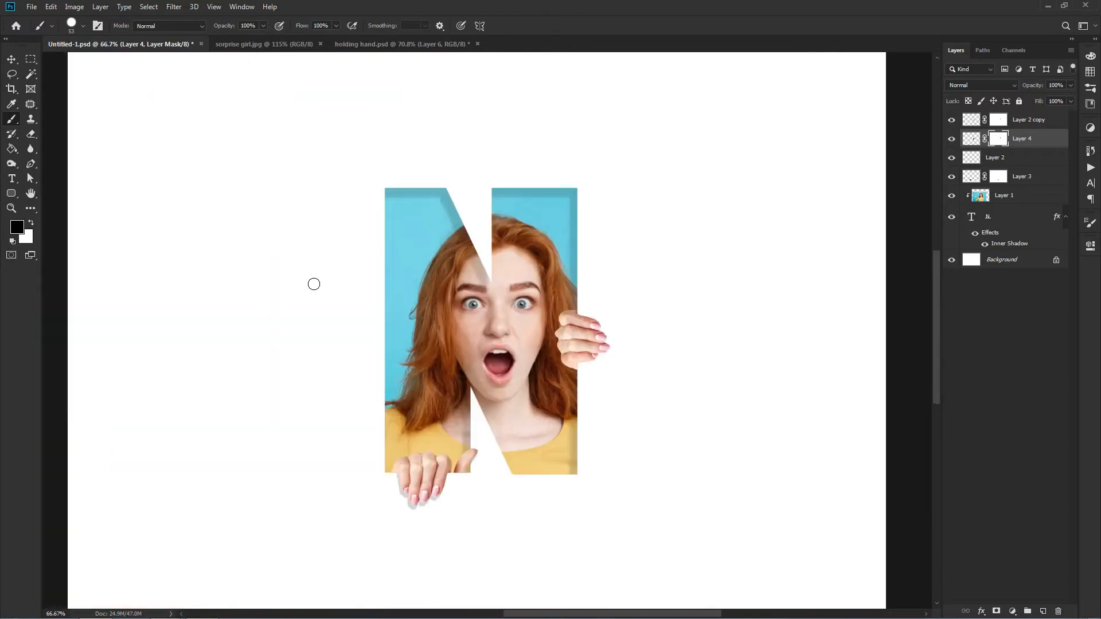
key("v")
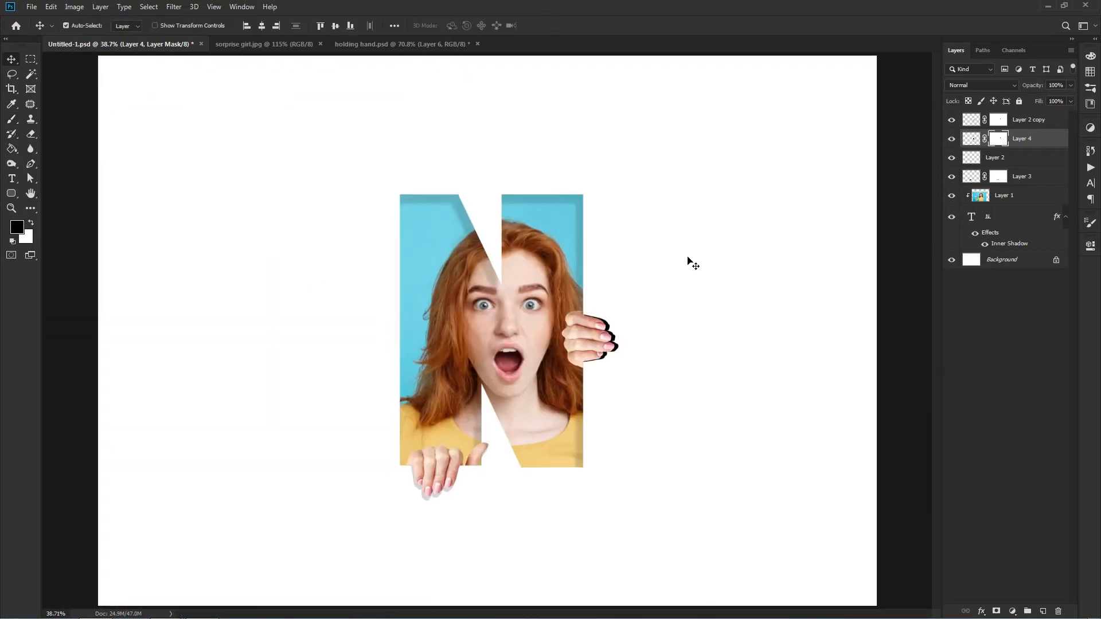
left_click(1068, 85)
left_click_drag(1068, 99, 1041, 99)
left_click(1030, 98)
left_click(975, 290)
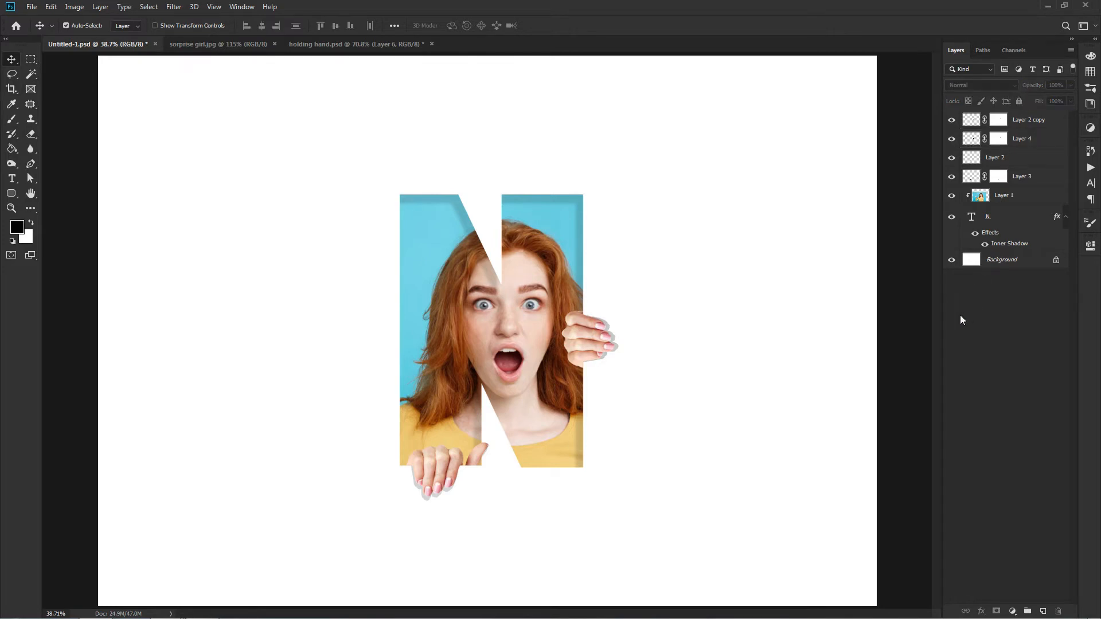
left_click(970, 315)
Add the text "LETTER" above the N in 12 pt Letter Gothic Std.
key("t")
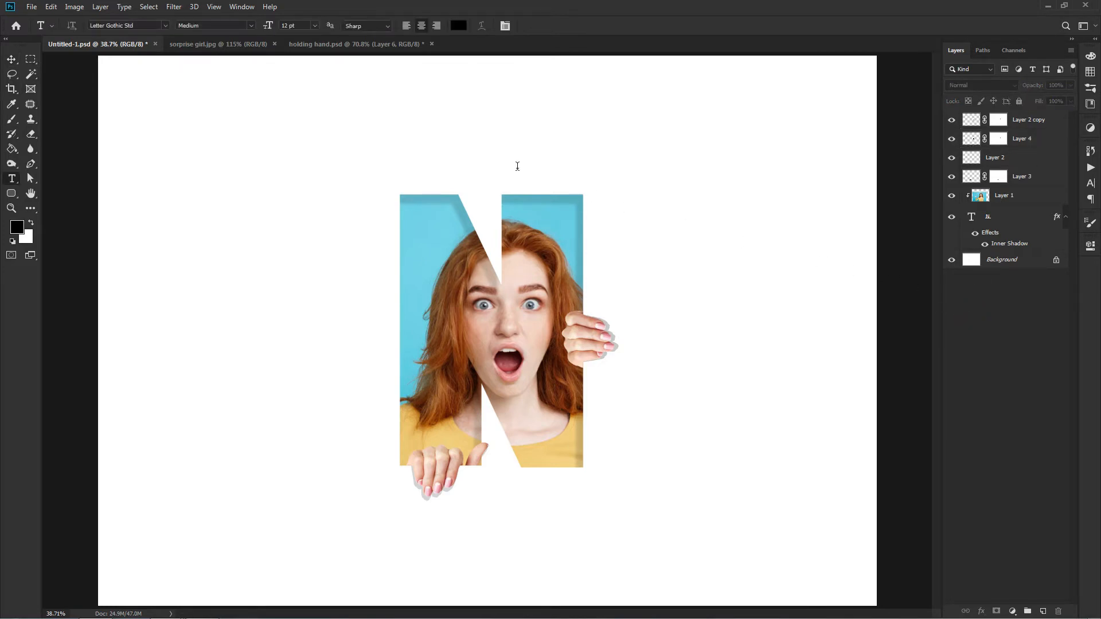
left_click(446, 140)
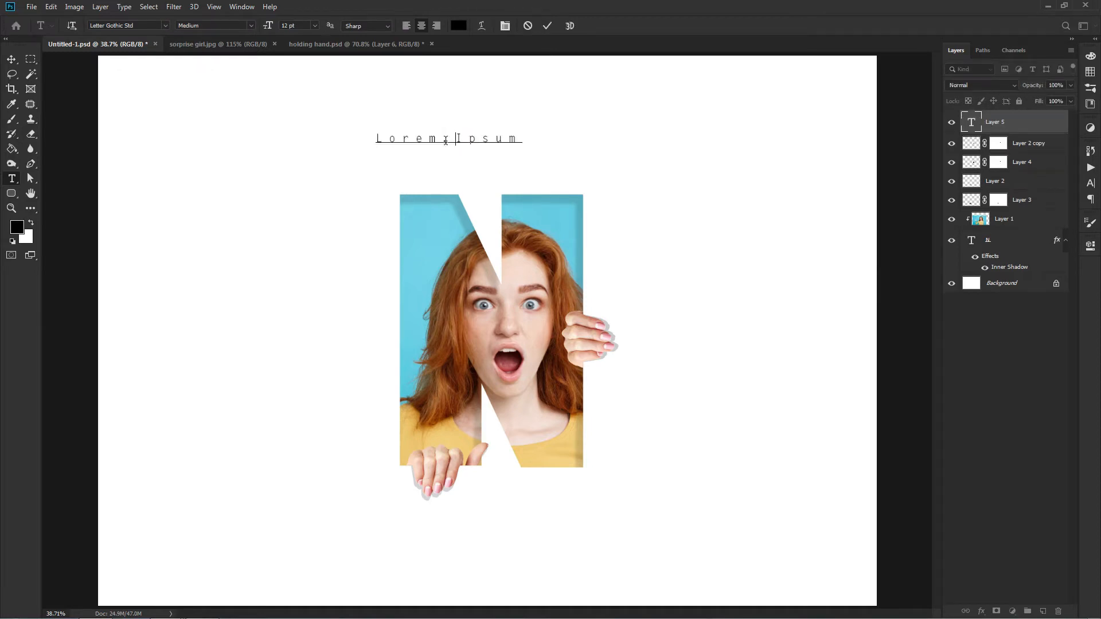
type("L E T T E R")
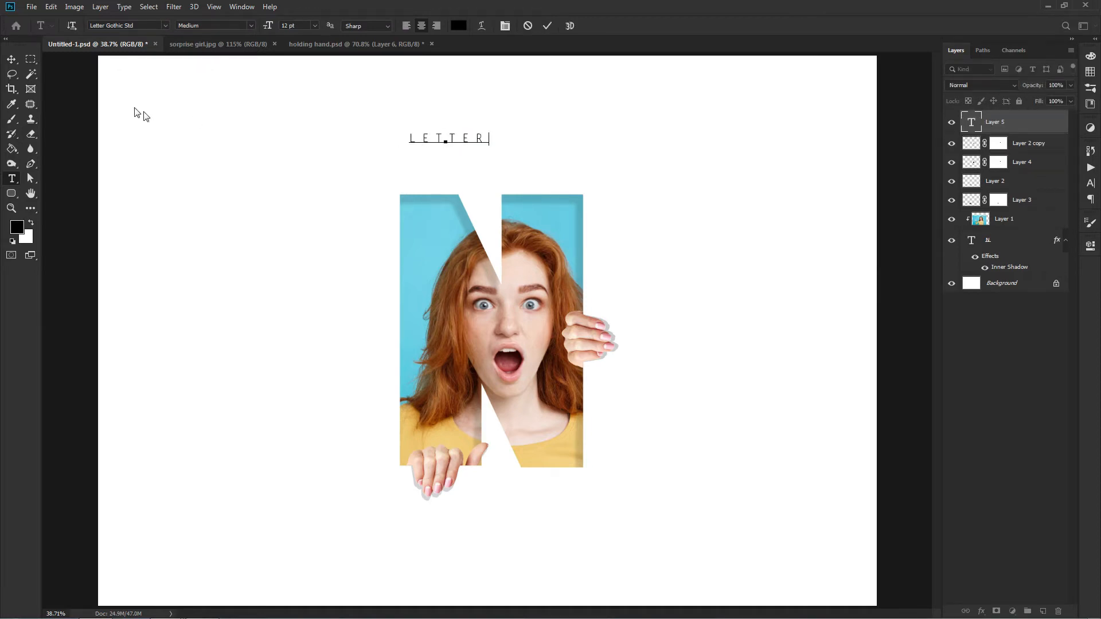
left_click(19, 59)
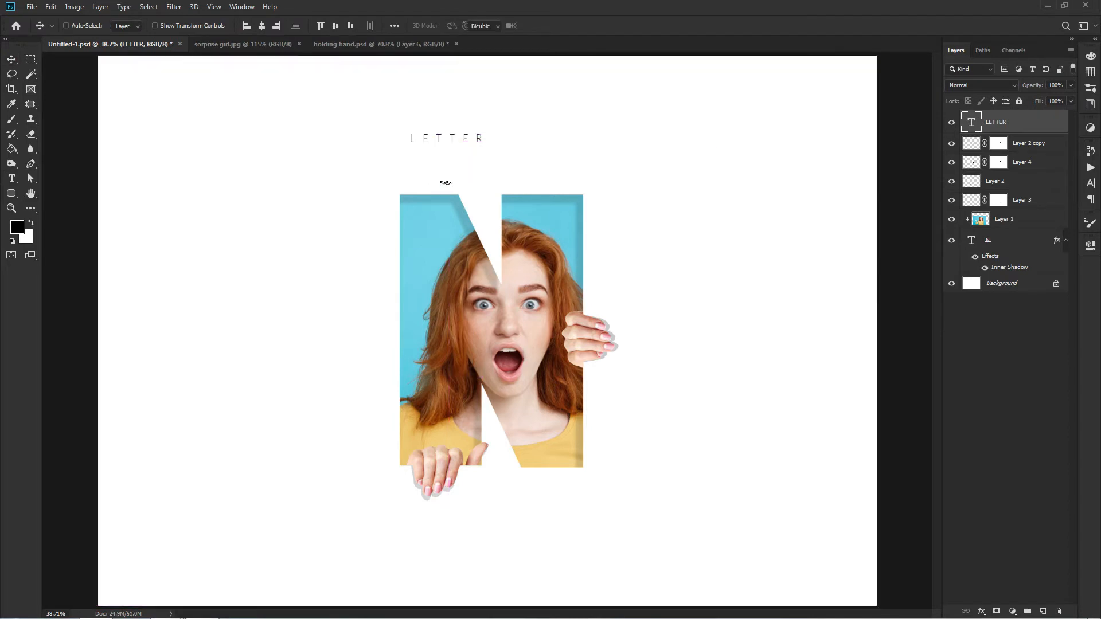
Enlarge the LETTER text to about 18.72 pt and center it above the N.
key("ctrl+t")
left_click_drag(478, 139, 538, 140)
key("Return")
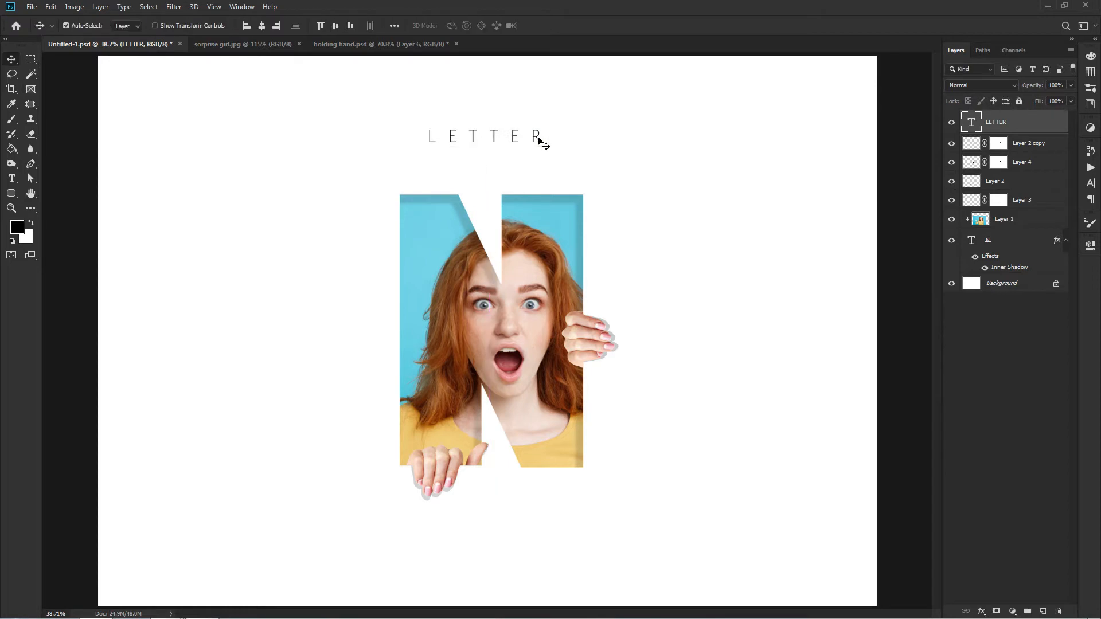
Set the foreground color to grey c0c0c0 and fill the LETTER text with it.
left_click(17, 228)
left_click_drag(740, 284, 711, 277)
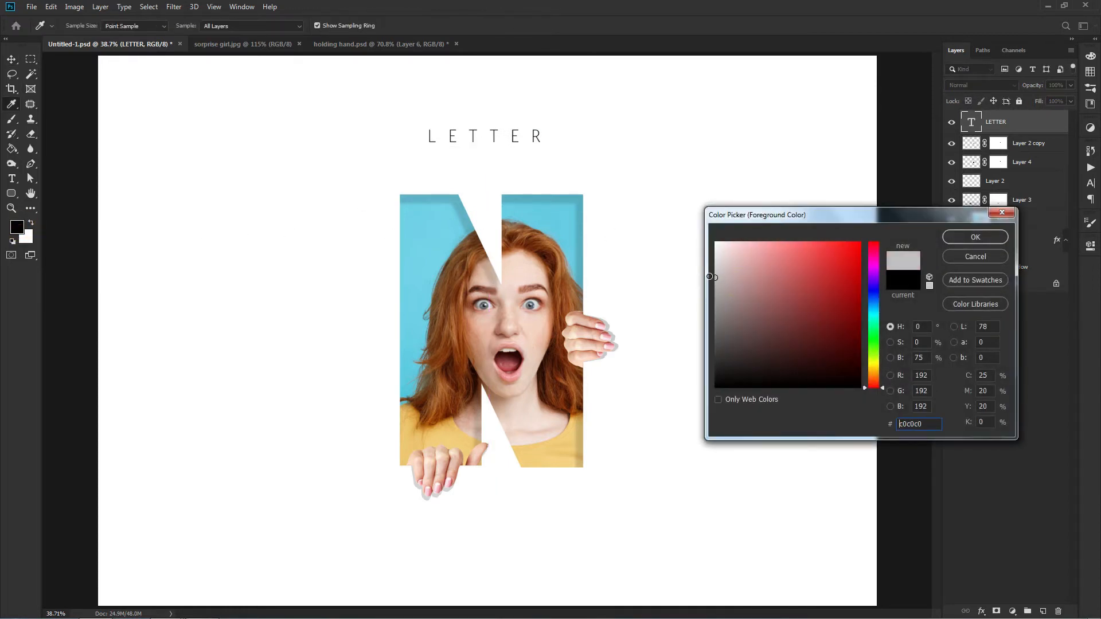
left_click(953, 238)
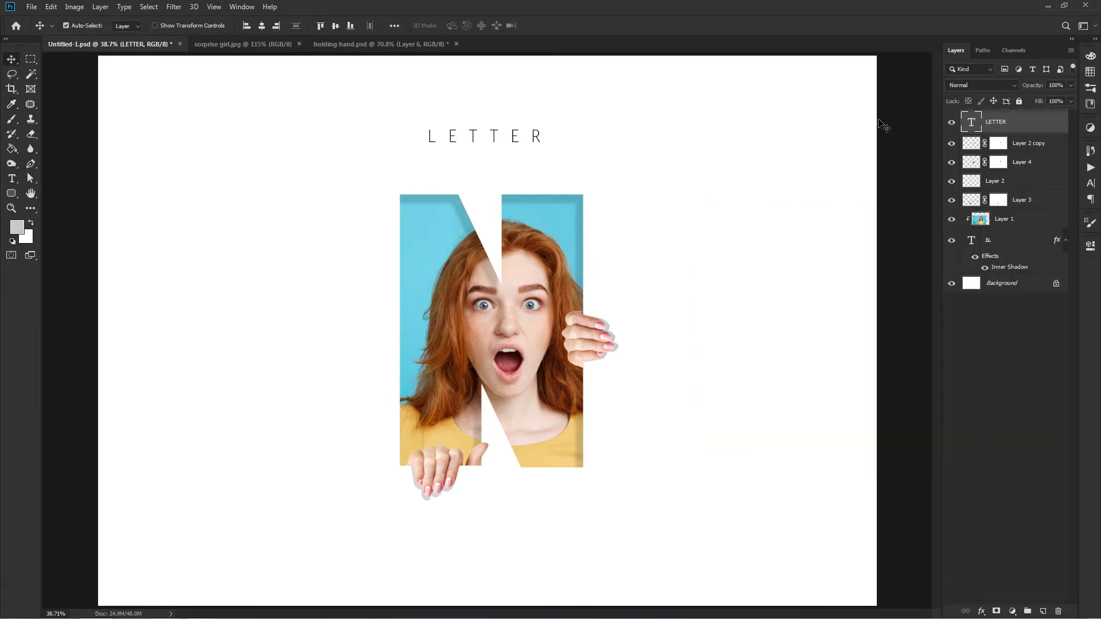
key("alt+BackSpace")
Duplicate the LETTER text layer and move the copy straight down below the N.
key("ctrl+j")
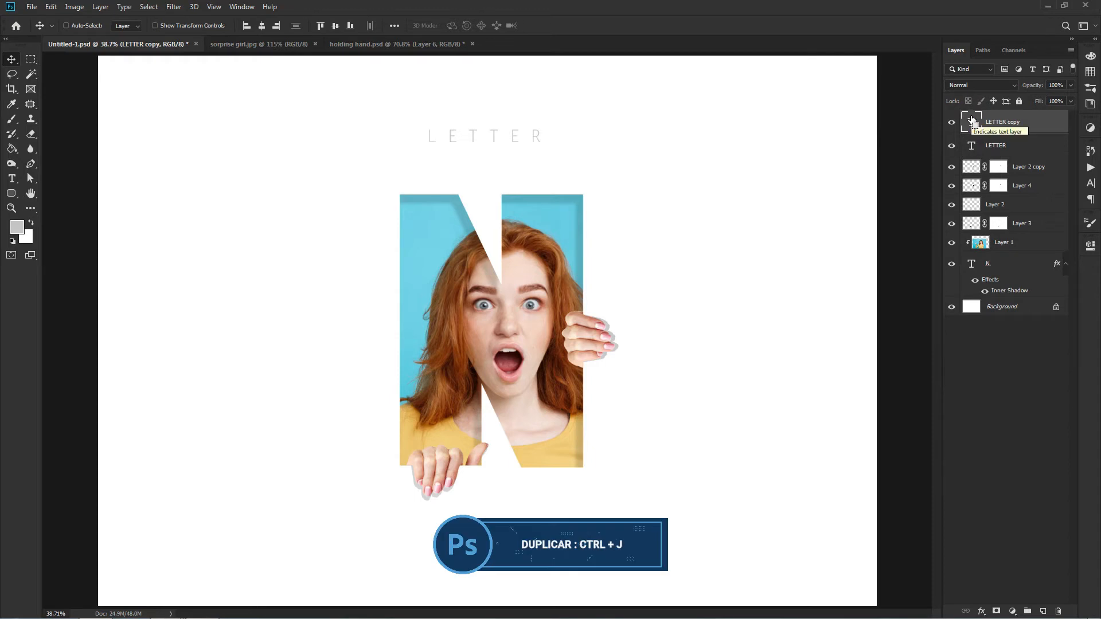
key("ctrl+t")
left_click_drag(519, 137, 519, 529)
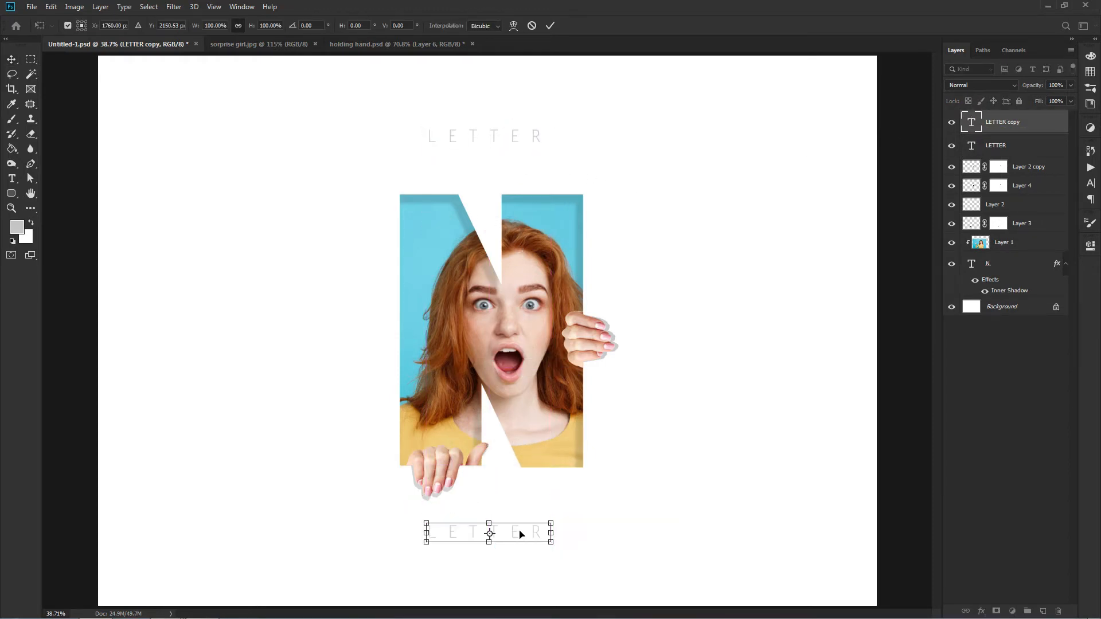
key("Return")
Replace the wording of the text copy below the N with "PORTRAIT".
key("t")
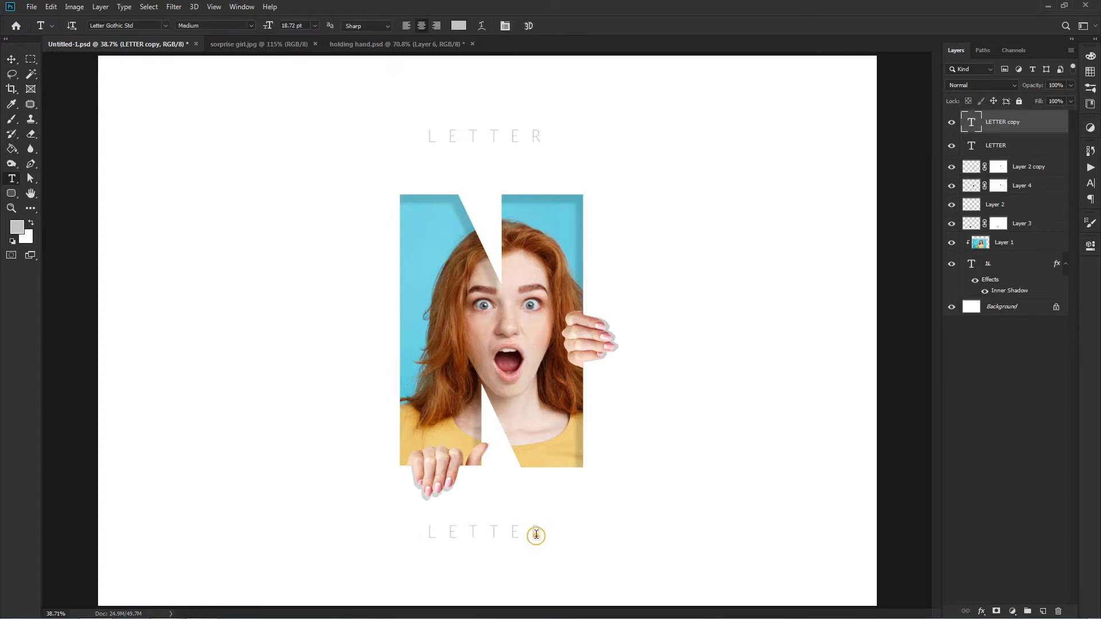
left_click(536, 534)
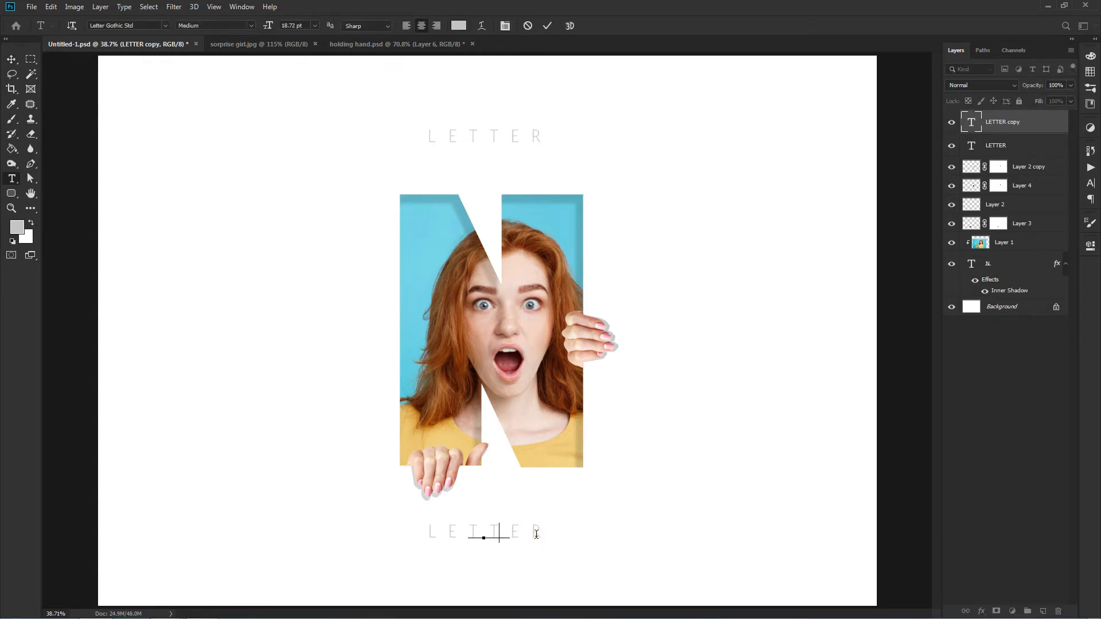
key("ctrl+a")
key("BackSpace")
type("PORTRAIT")
key("ctrl+Return")
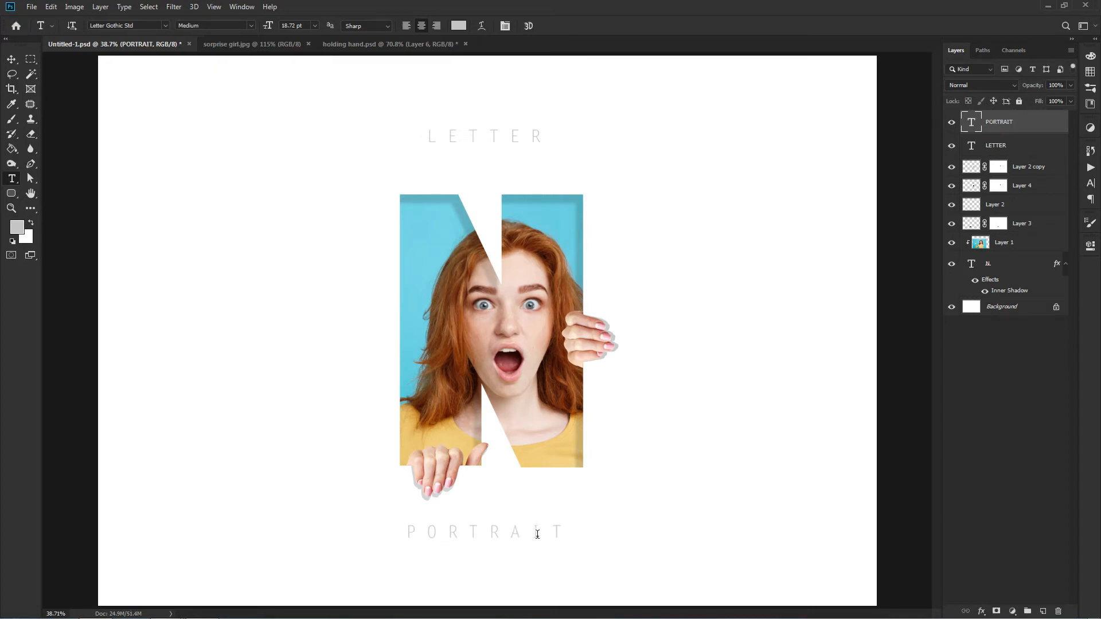
Increase the tracking of the PORTRAIT text until the word extends well past both sides of the N.
key("v")
left_click(1090, 183)
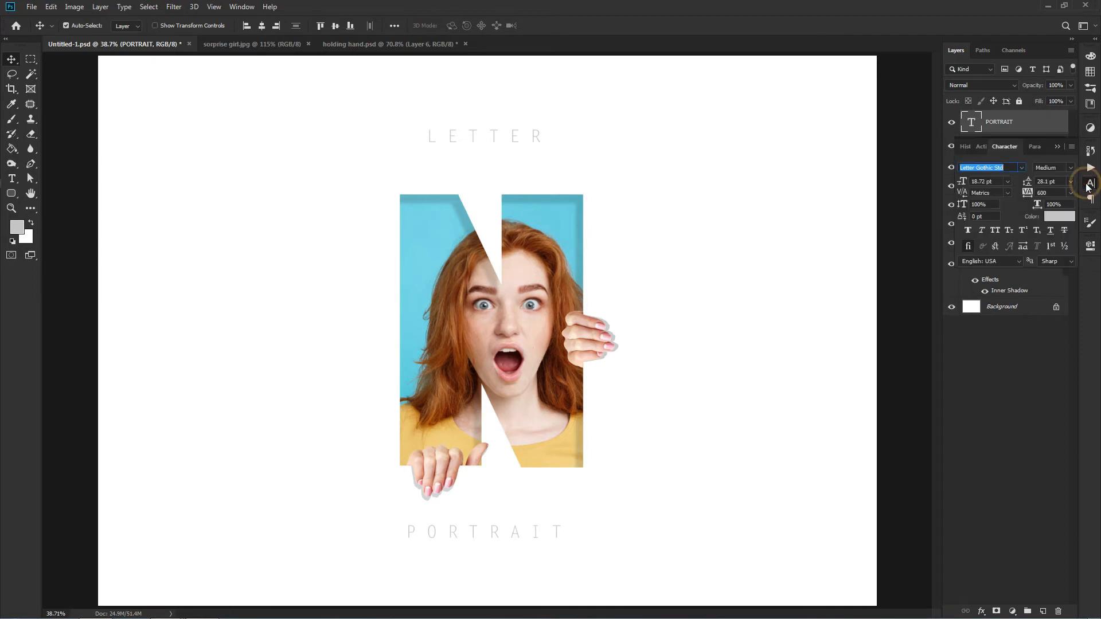
left_click(1059, 193)
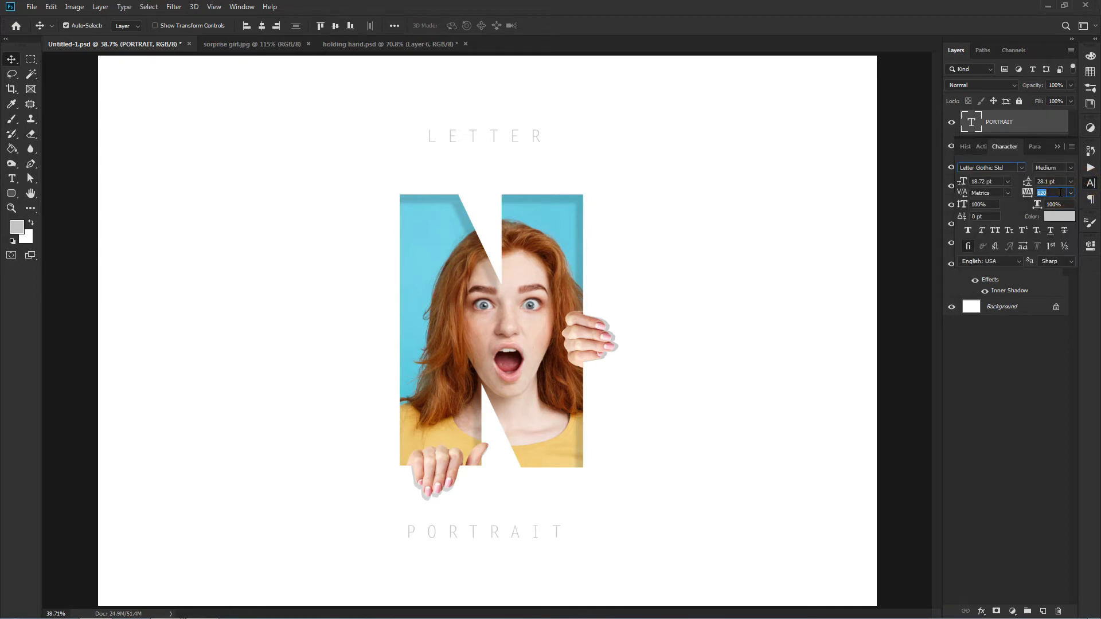
scroll(1060, 192, "up", 8)
scroll(1060, 196, "up", 20)
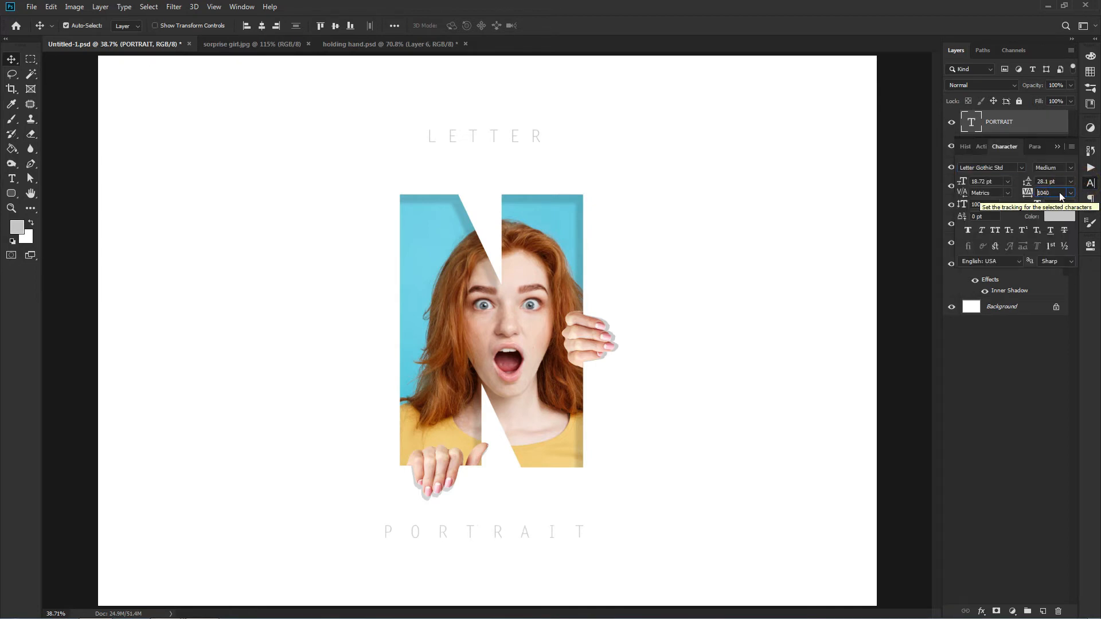
scroll(1060, 196, "up", 4)
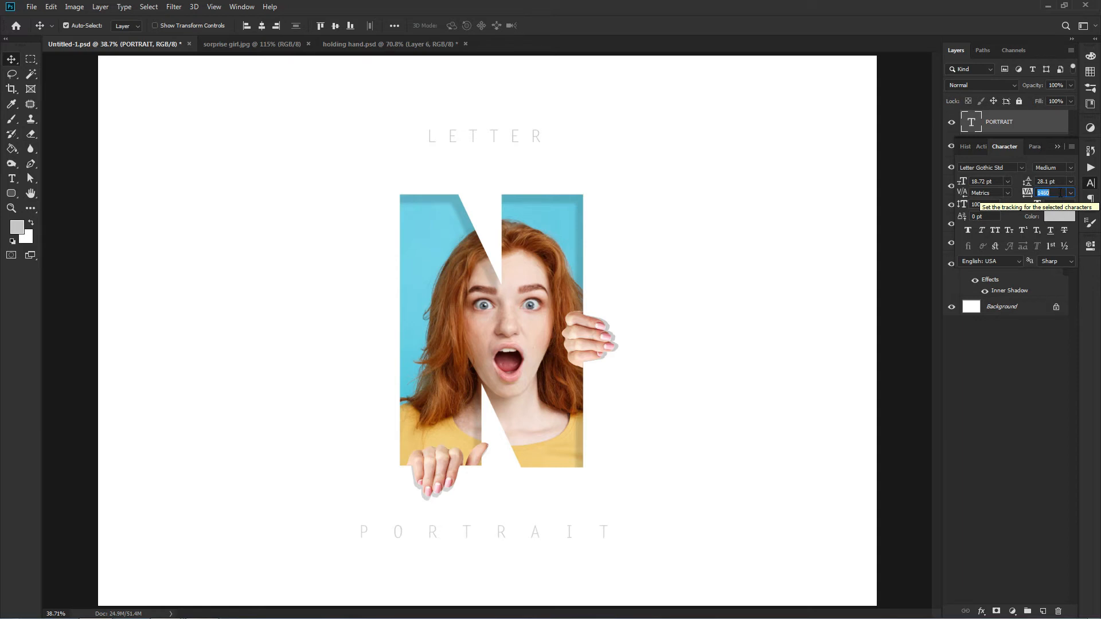
scroll(1060, 194, "up", 3)
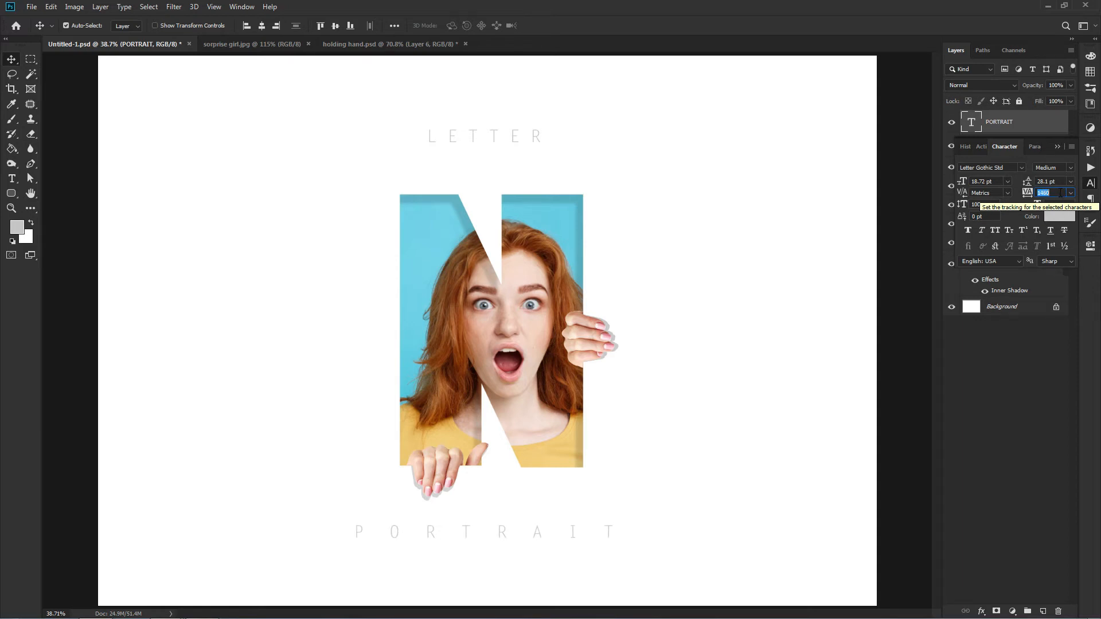
left_click(1059, 147)
Increase the tracking of the LETTER text to slightly above 800 and deselect the layer.
left_click(1016, 152)
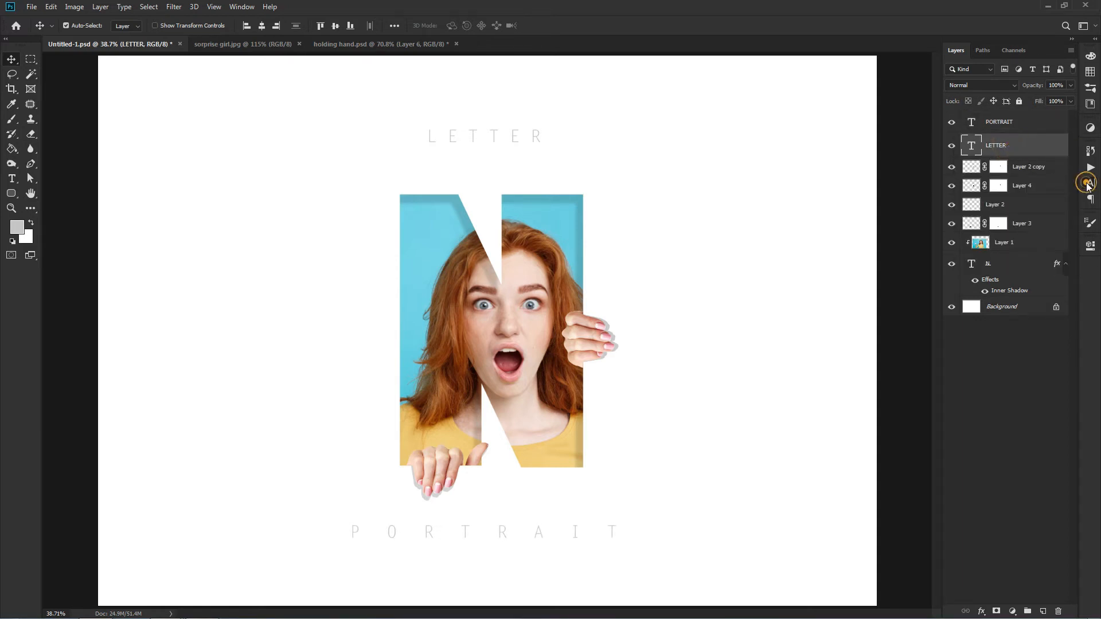
left_click(1091, 182)
scroll(1049, 194, "up", 16)
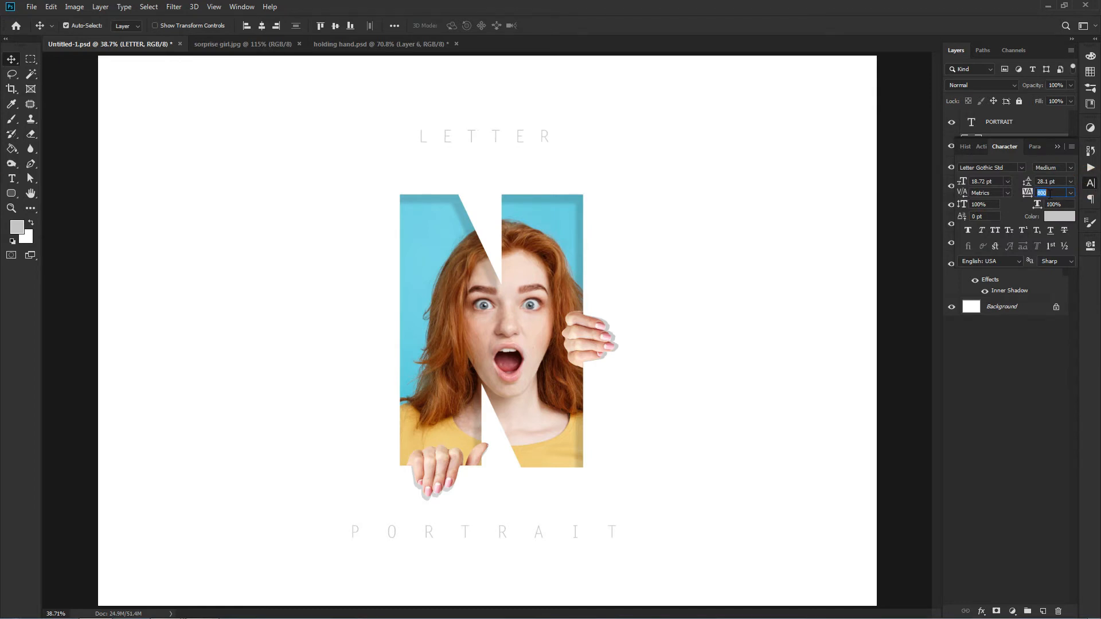
left_click(1061, 143)
left_click(973, 347)
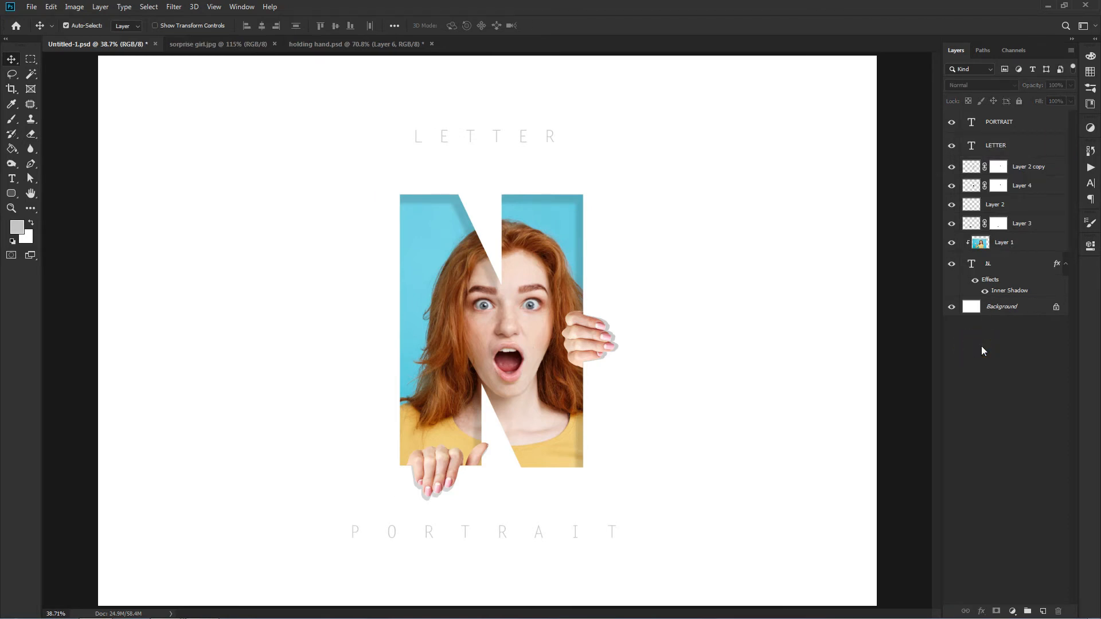
left_click(981, 347)
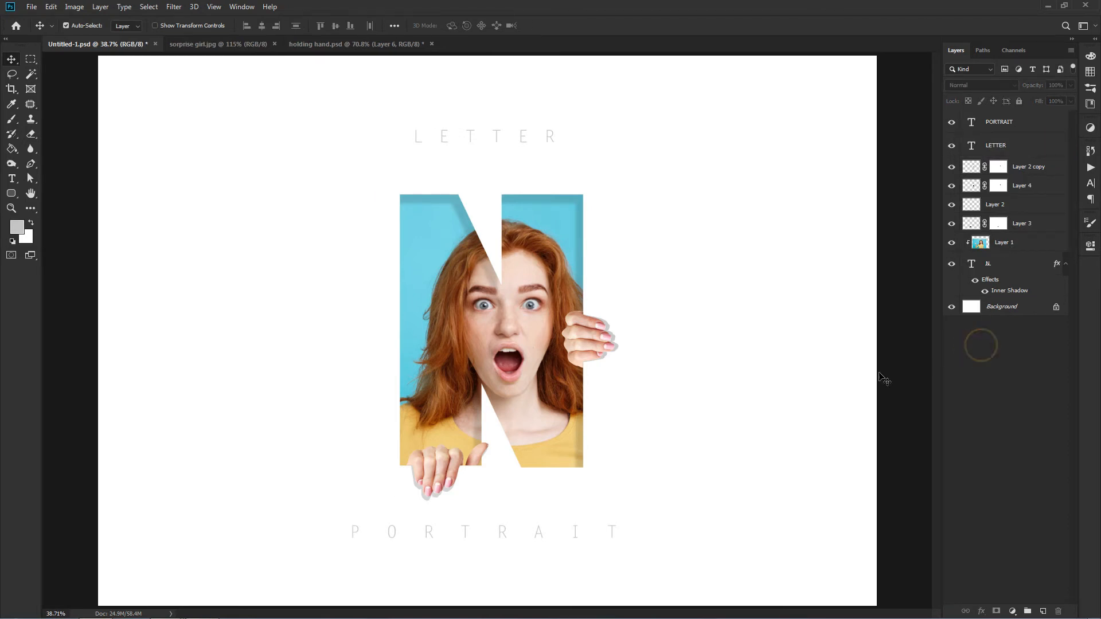
left_click(543, 535)
left_click(336, 25)
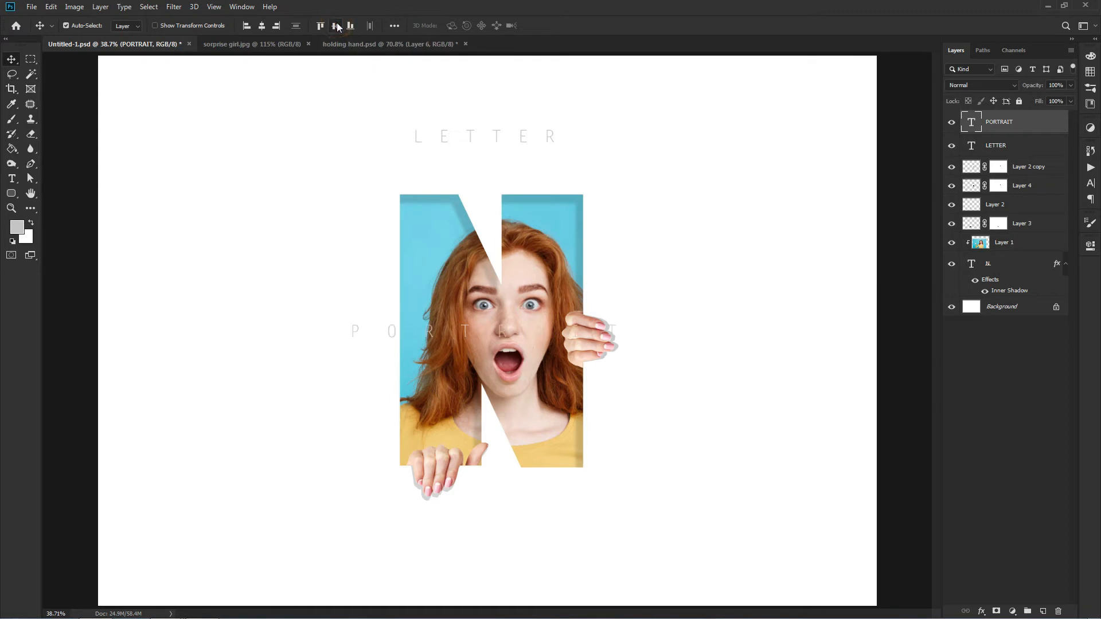
key("ctrl+z")
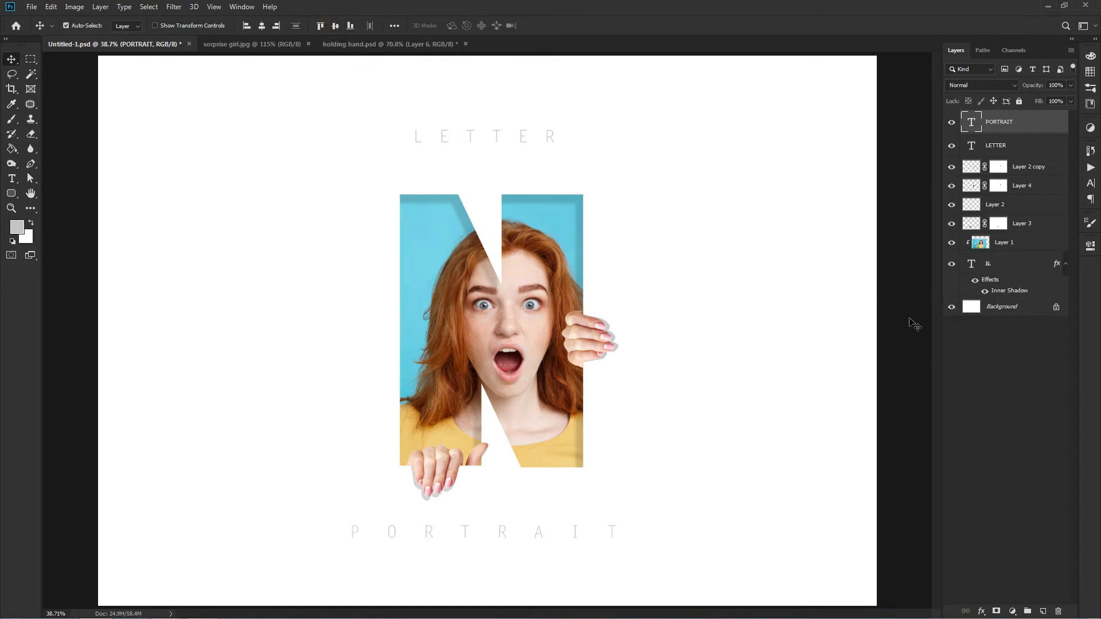
Center the PORTRAIT and LETTER captions horizontally on the canvas and deselect them.
left_click(967, 359)
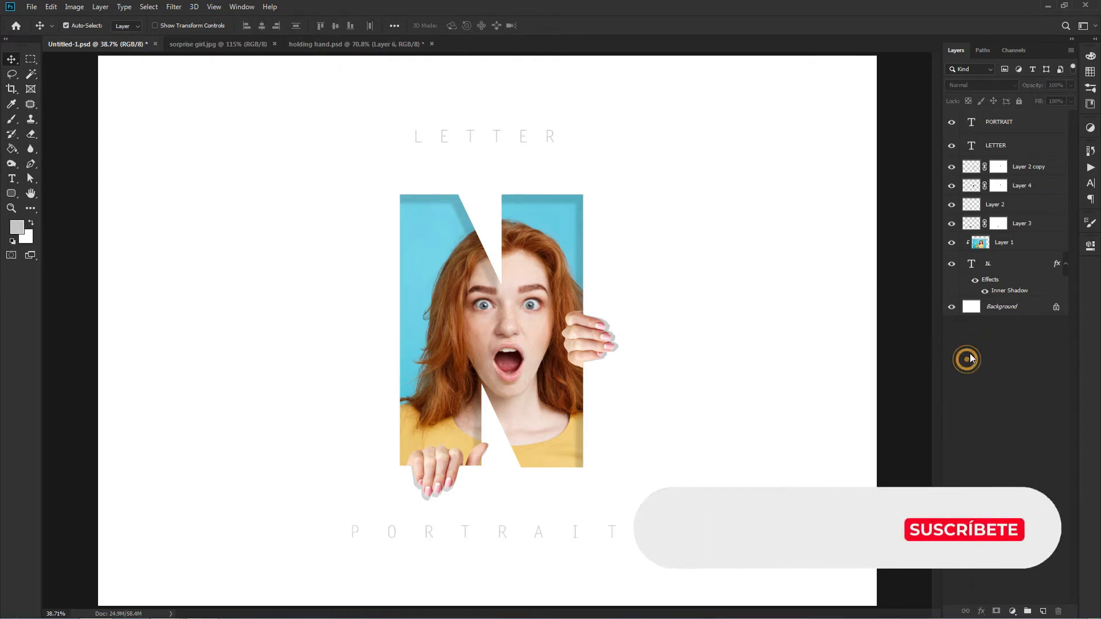
left_click(995, 127)
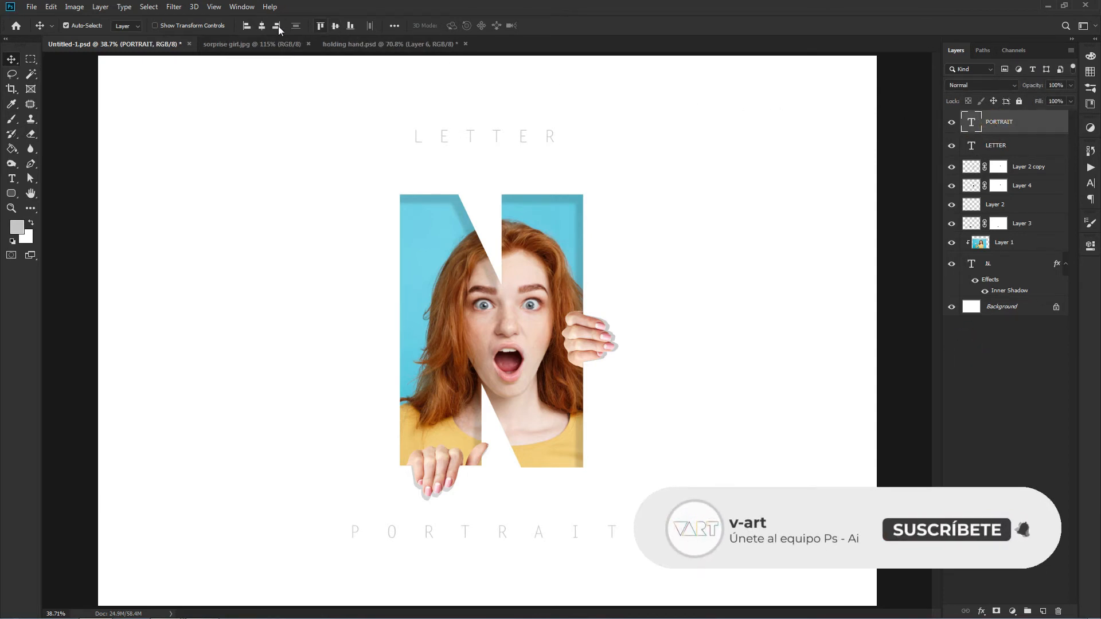
left_click(263, 25)
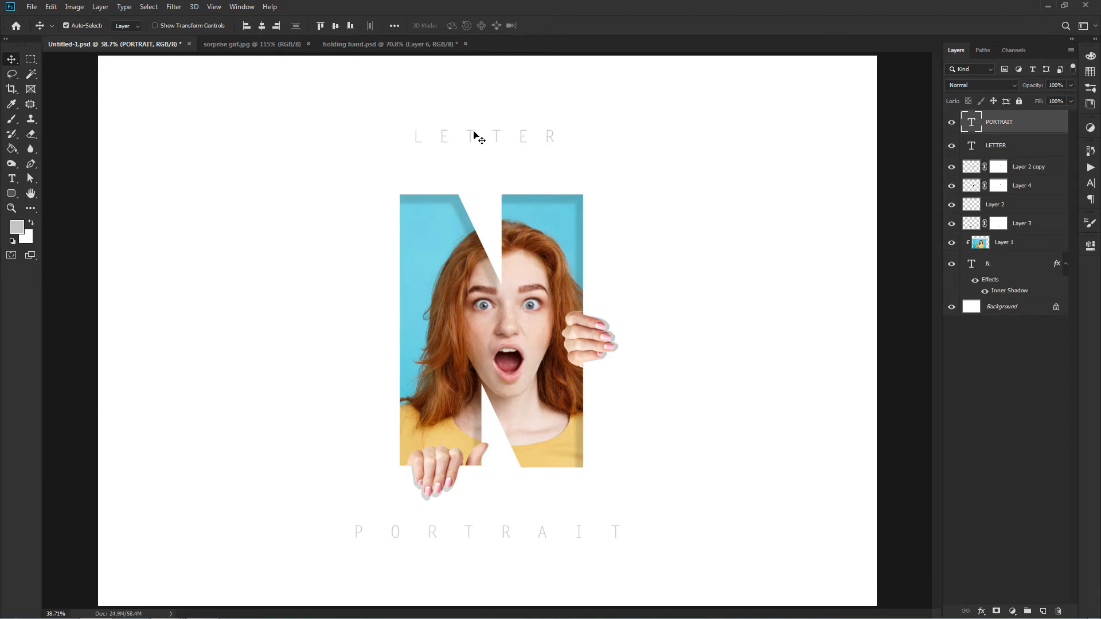
left_click(474, 135)
left_click(263, 26)
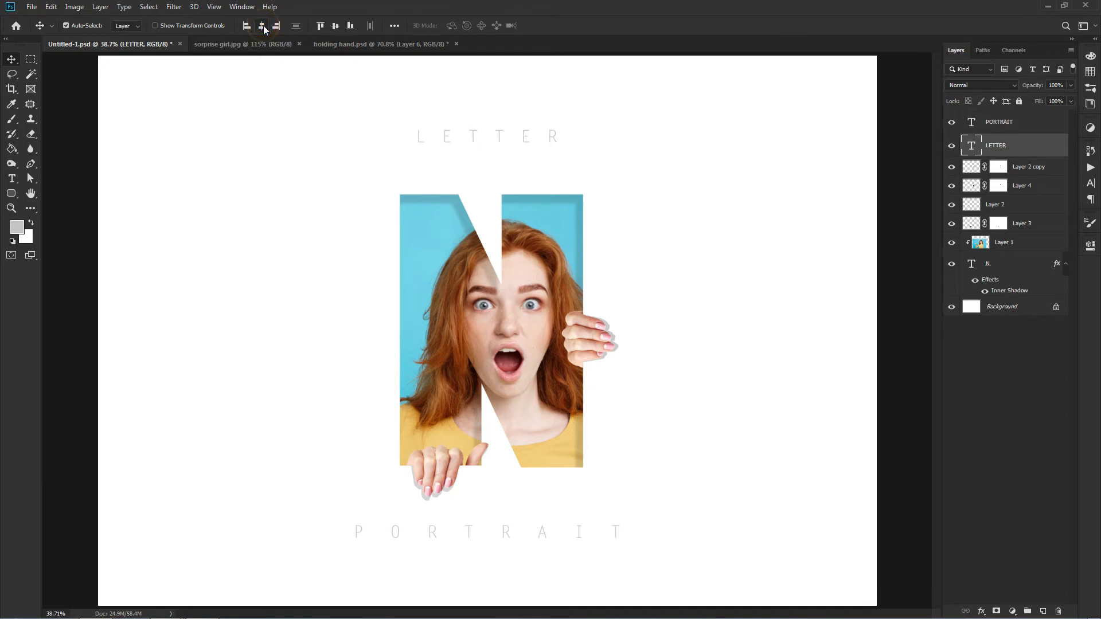
left_click(968, 373)
Bring the pouting woman photo from mueca.jpg into the composition directly above Layer 1.
left_click(1007, 242)
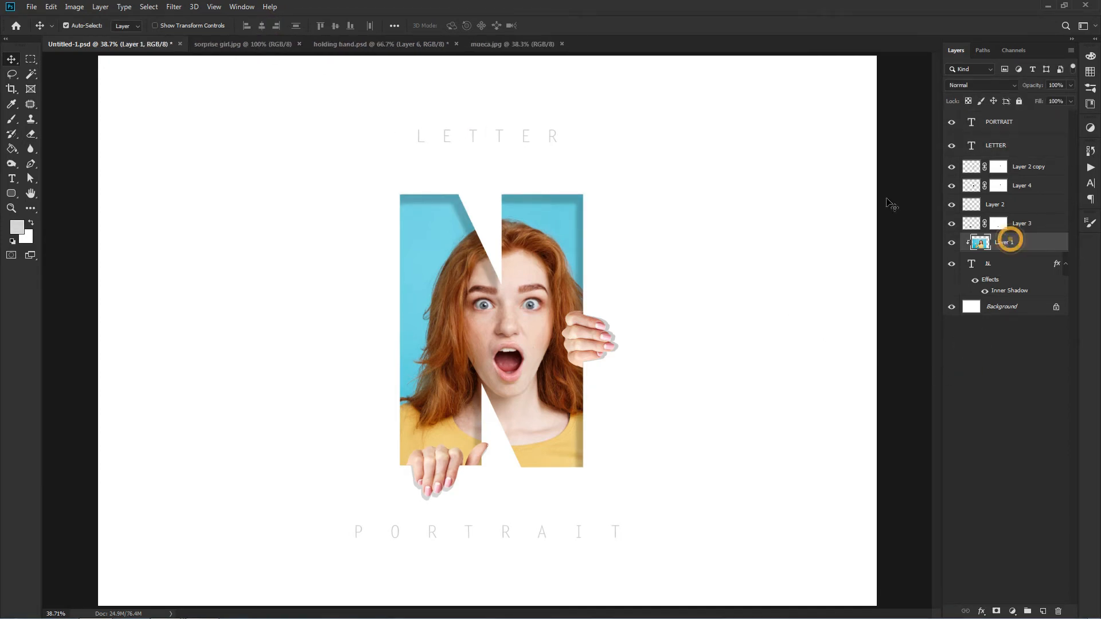
left_click(516, 51)
left_click_drag(605, 285, 670, 316)
Scale the pouting woman photo to about 54.7% and position it so her face sits over the N.
key("ctrl+t")
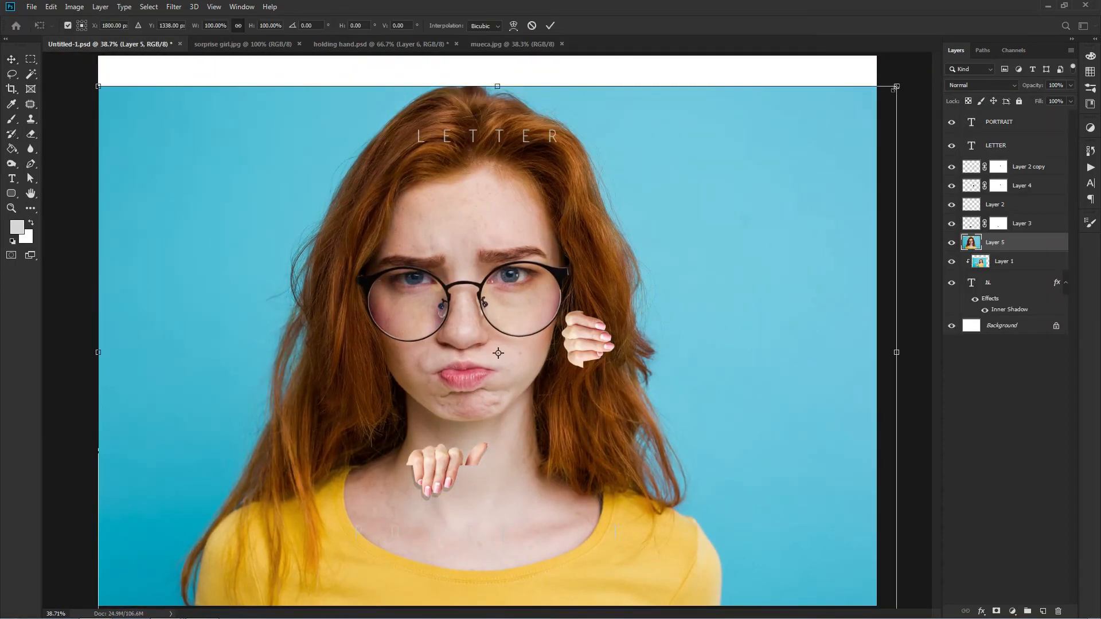
left_click_drag(896, 86, 749, 185)
left_click_drag(699, 252, 726, 222)
left_click_drag(772, 153, 737, 180)
left_click_drag(697, 218, 697, 234)
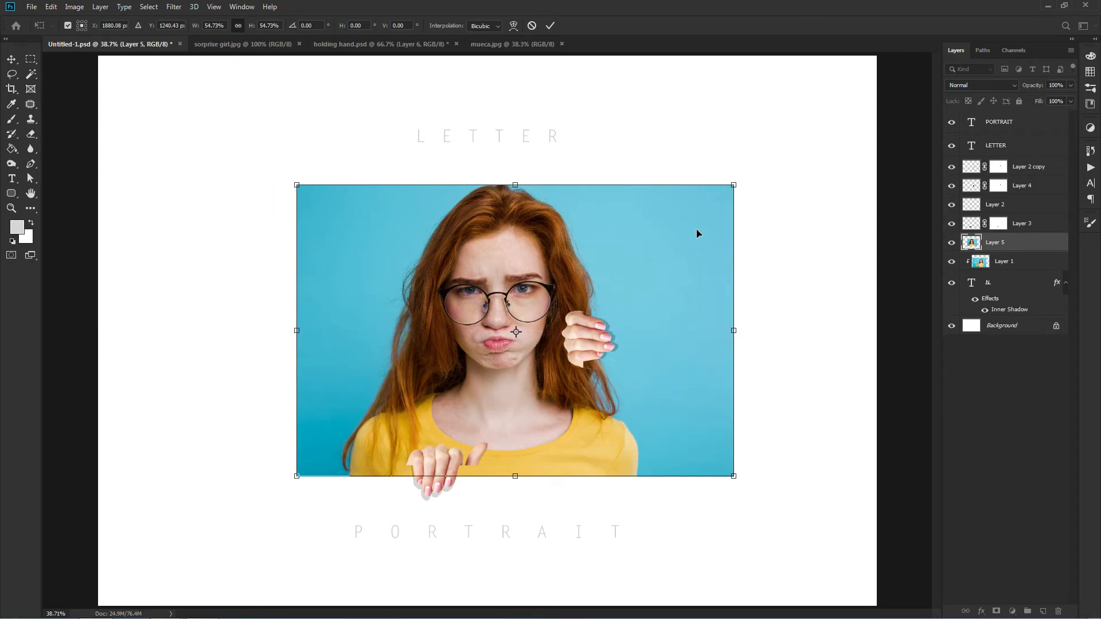
key("Return")
Clip the pouting woman photo to the letter N and shift it slightly down and left to center her face.
right_click(1027, 246)
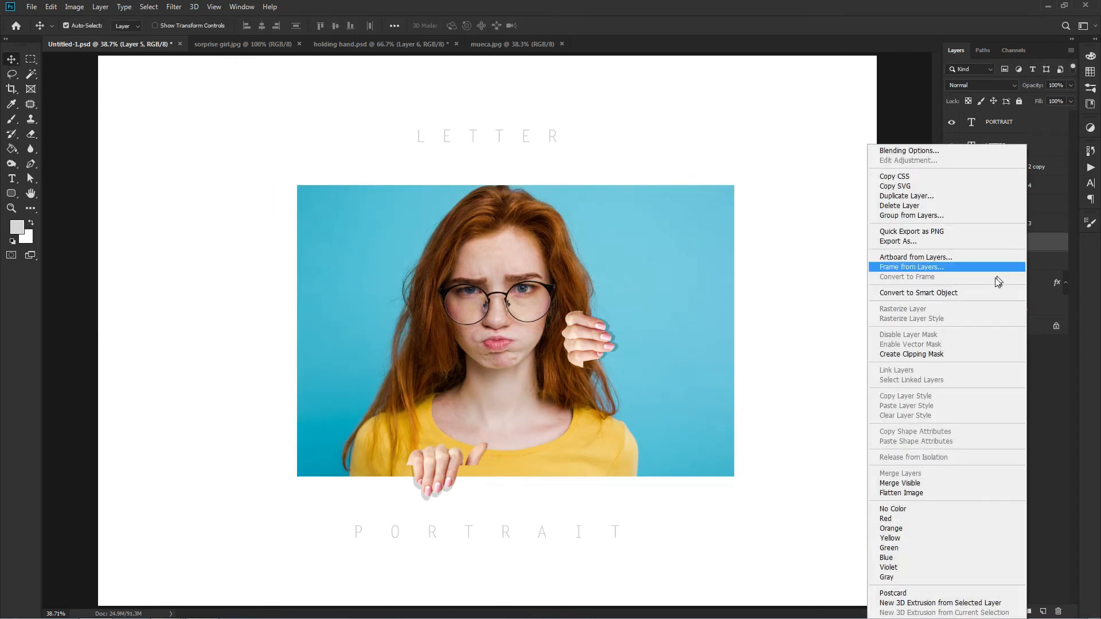
left_click(969, 354)
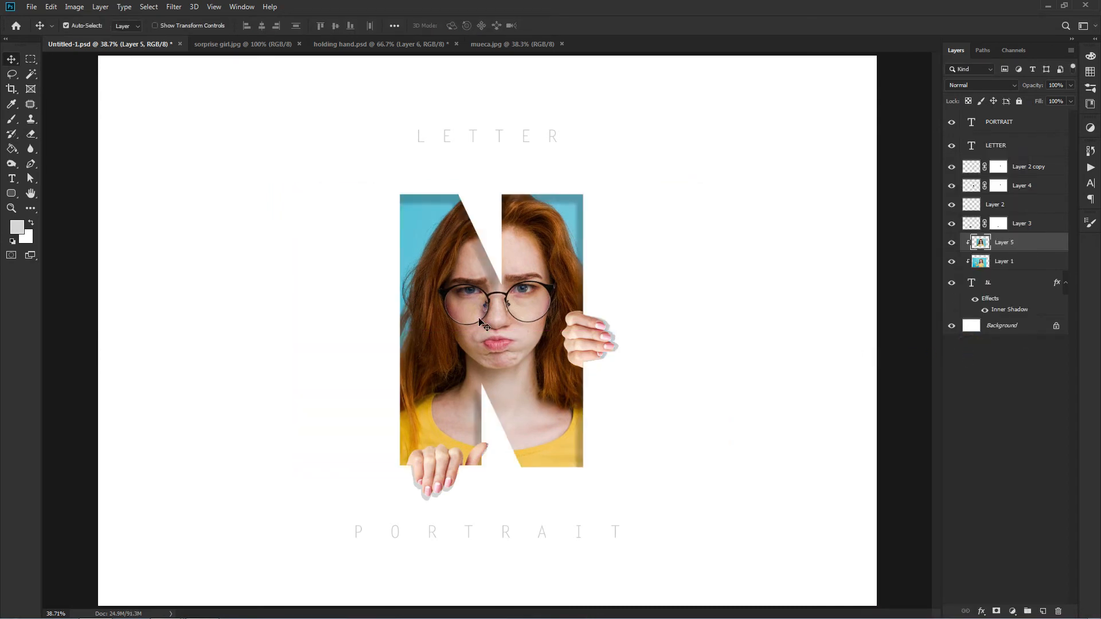
left_click_drag(479, 322, 474, 324)
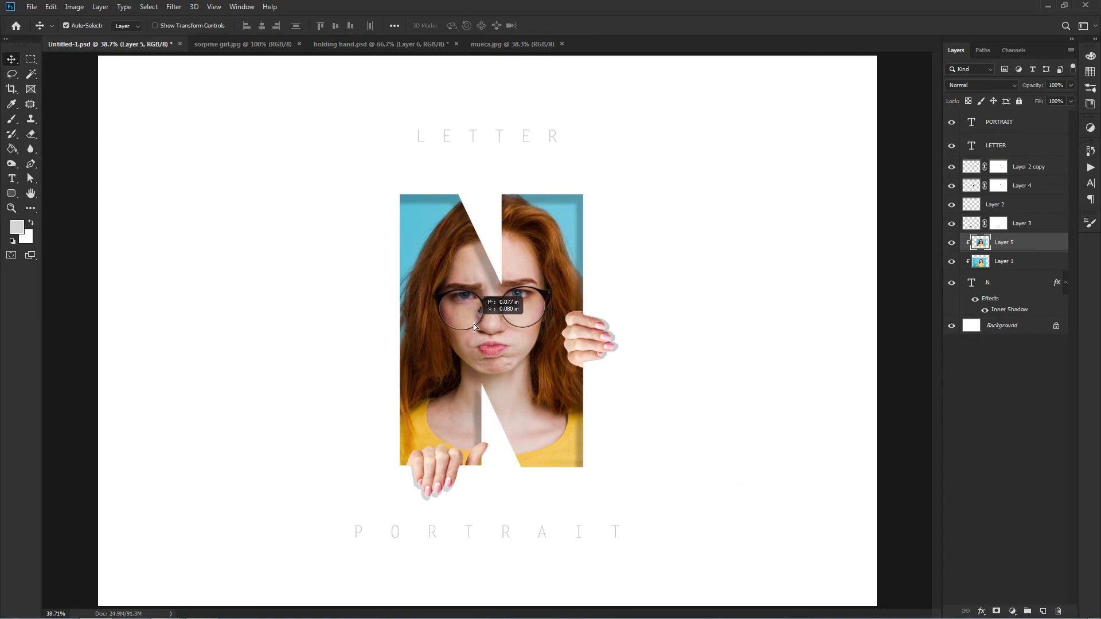
left_click(967, 387)
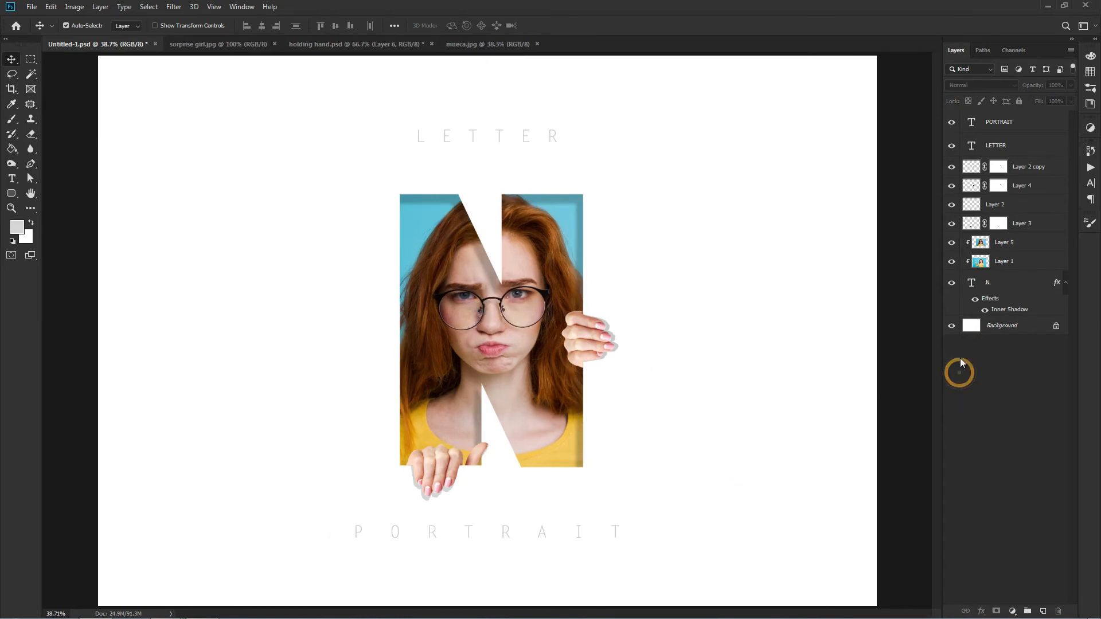
Add a new layer above PORTRAIT and ready the Brush tool with blue sampled from the photo's backdrop.
left_click(1026, 121)
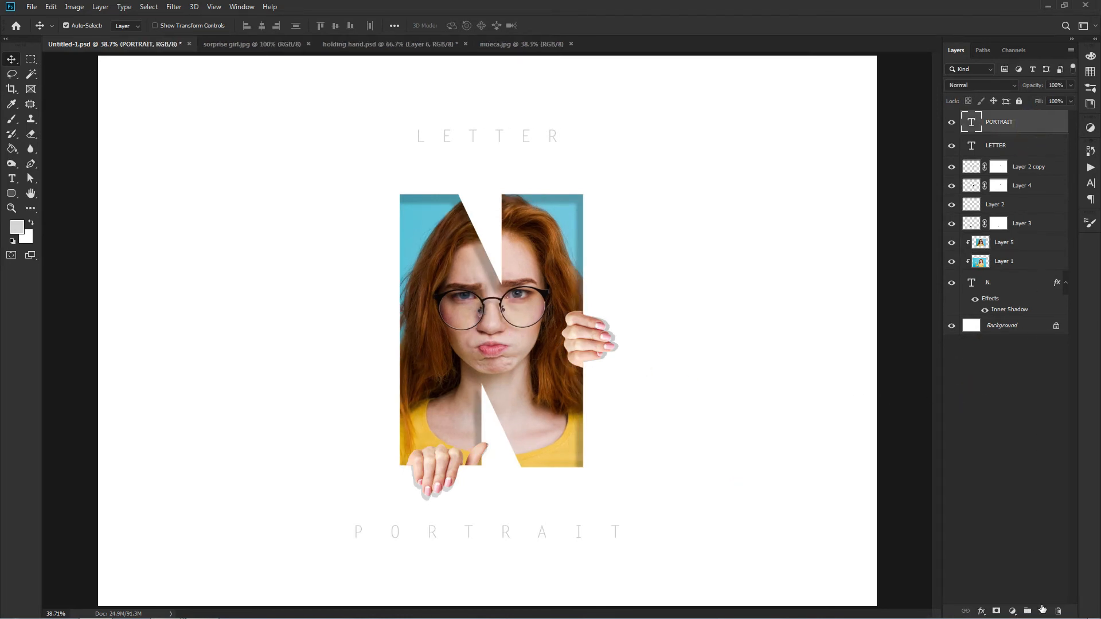
left_click(1042, 609)
key("ctrl+plus")
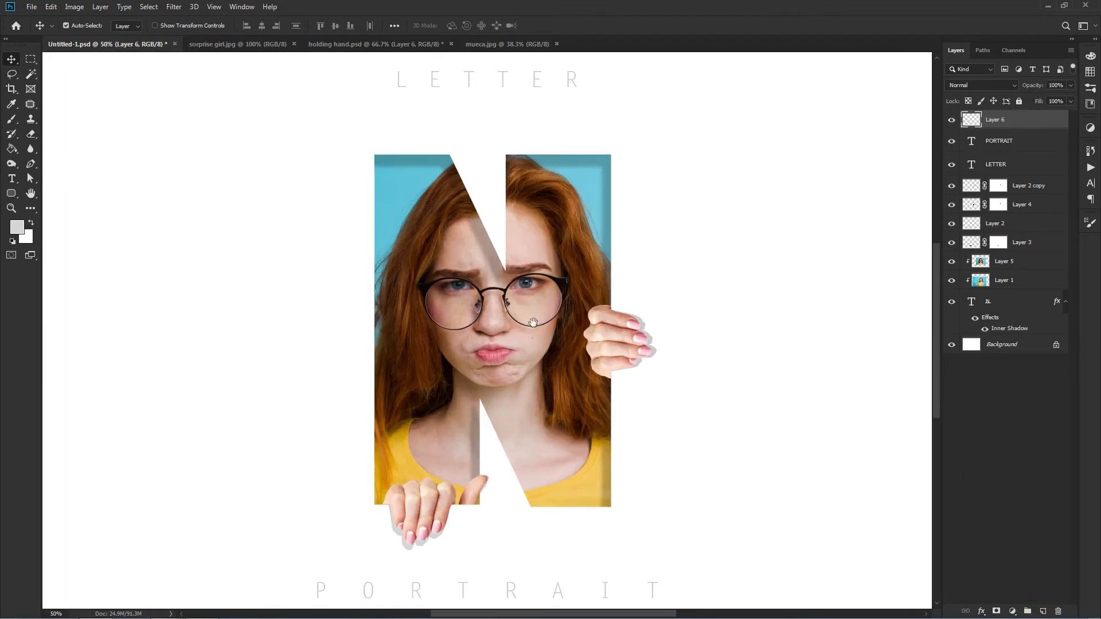
right_click(19, 121)
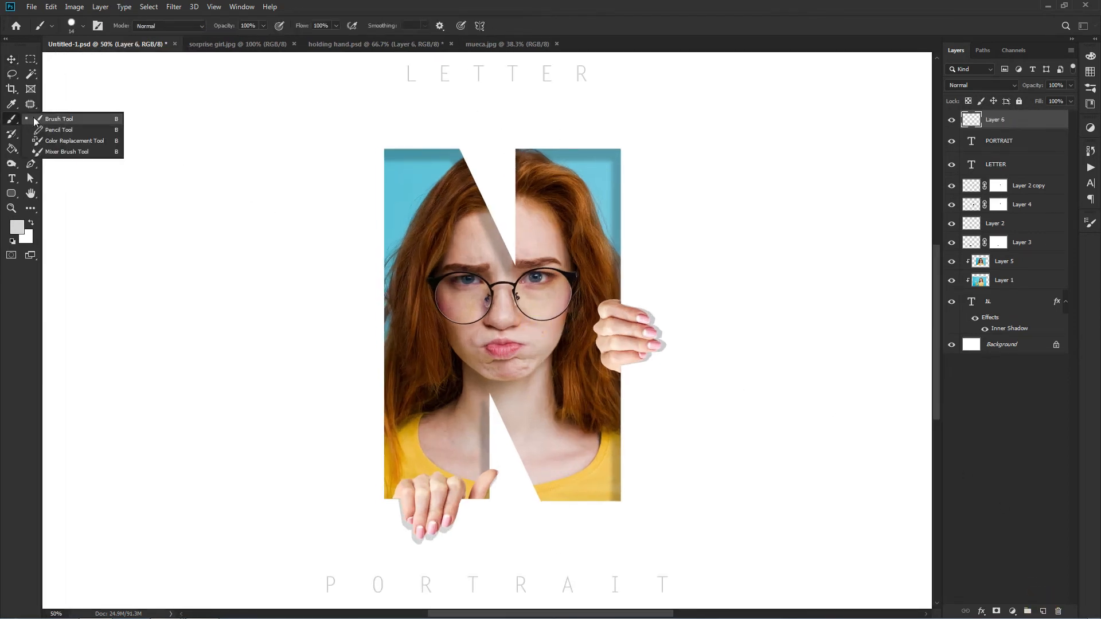
left_click(41, 117)
left_click(392, 181, "alt")
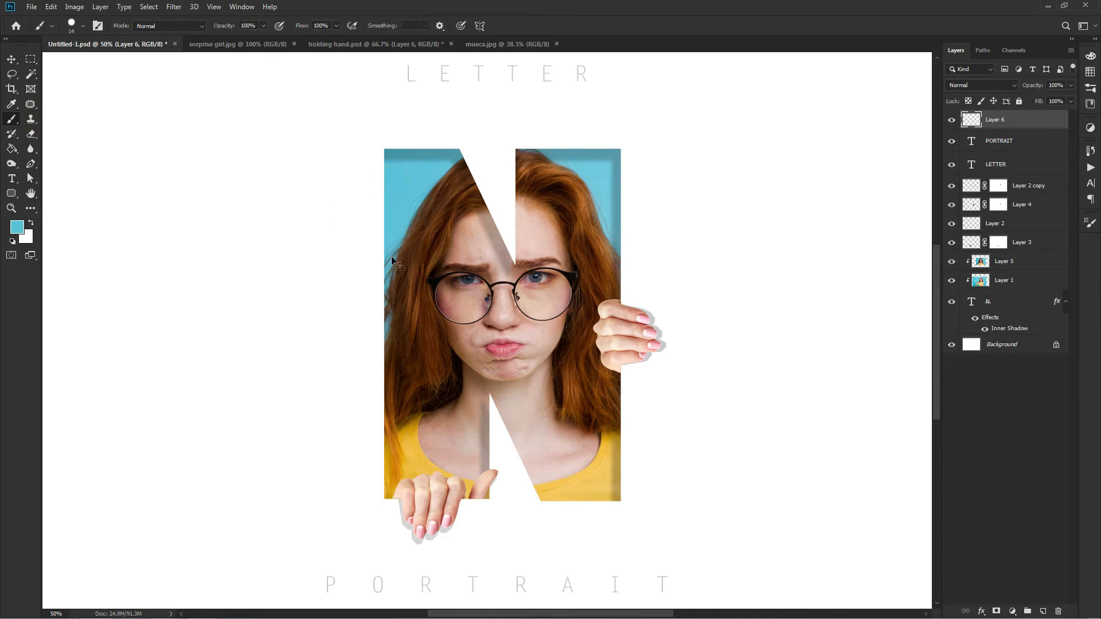
Paint the three largest fingernails of the lower hand blue with a hard brush of about 20 px.
key("ctrl+plus")
left_click_drag(411, 409, 459, 256)
key("ctrl+plus")
key("ctrl+plus")
left_click_drag(418, 364, 426, 365)
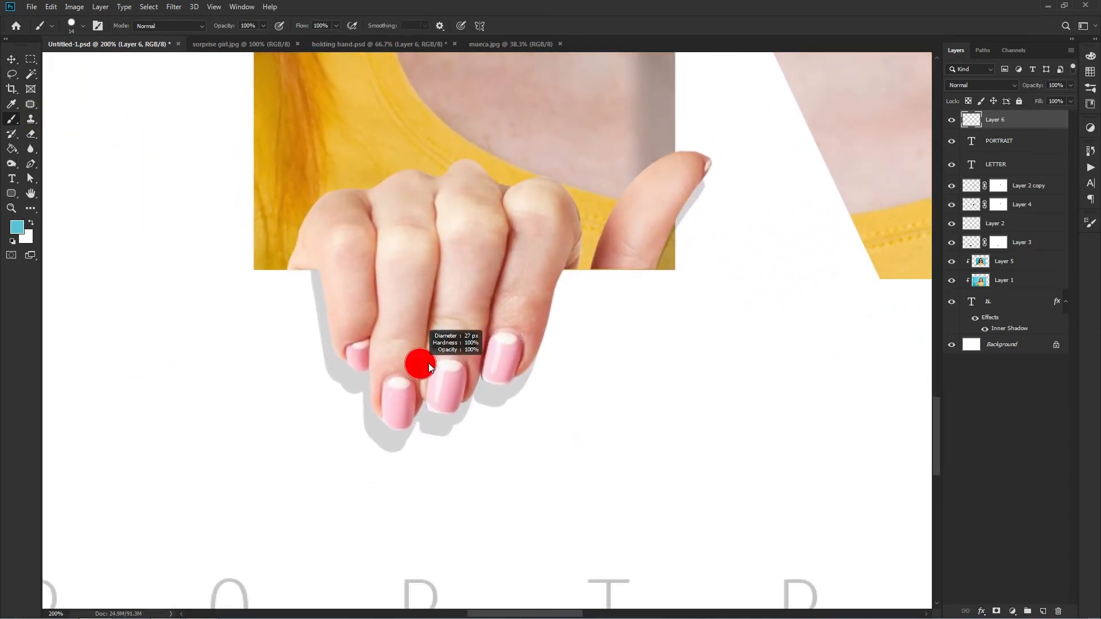
mouse_move(400, 417)
left_mouse_down()
mouse_move(395, 385)
mouse_move(406, 417)
mouse_move(395, 410)
left_mouse_up()
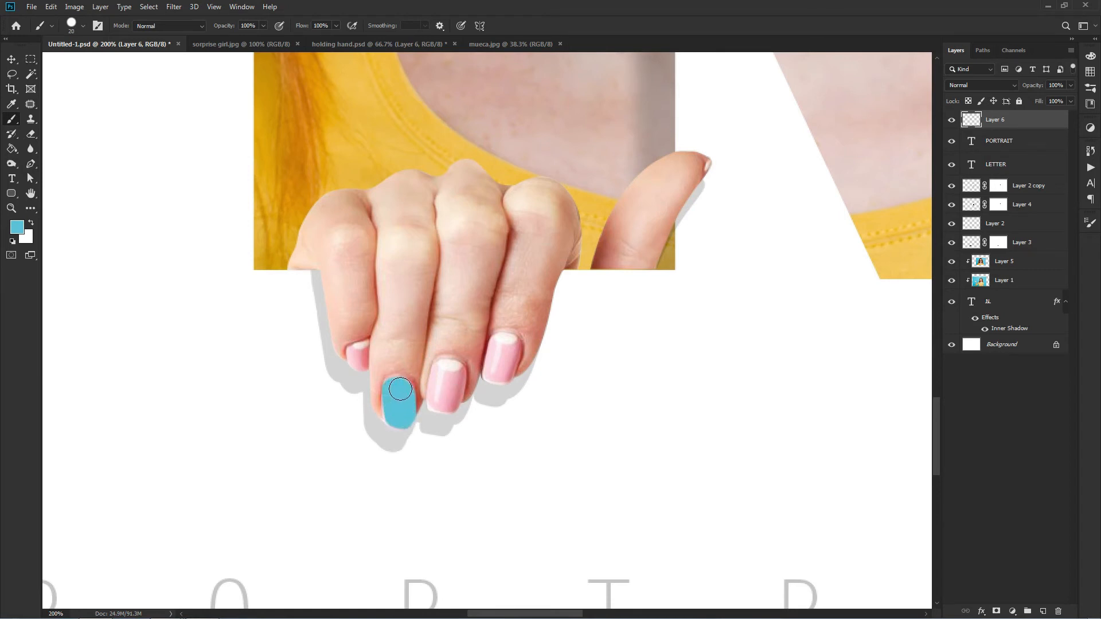
mouse_move(442, 398)
left_mouse_down()
mouse_move(455, 377)
mouse_move(454, 399)
mouse_move(440, 401)
mouse_move(442, 379)
left_mouse_up()
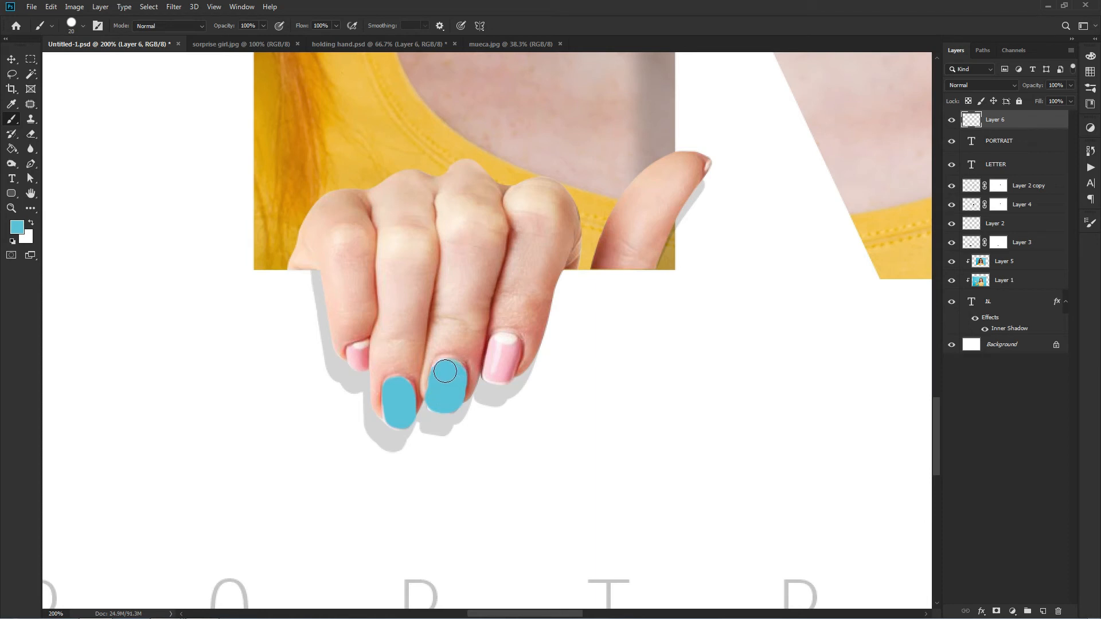
left_click(492, 374)
mouse_move(492, 373)
left_mouse_down()
mouse_move(497, 345)
mouse_move(508, 344)
mouse_move(498, 376)
left_mouse_up()
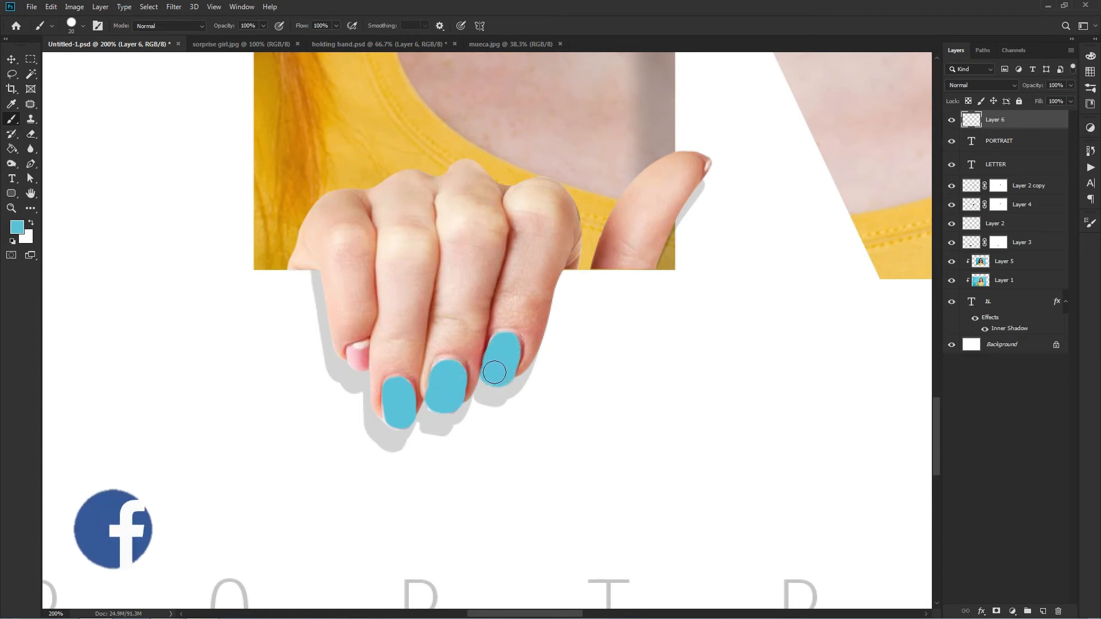
Set the nail paint layer's blend mode to Color and paint the lower hand's little fingernail with a smaller brush.
left_click(993, 84)
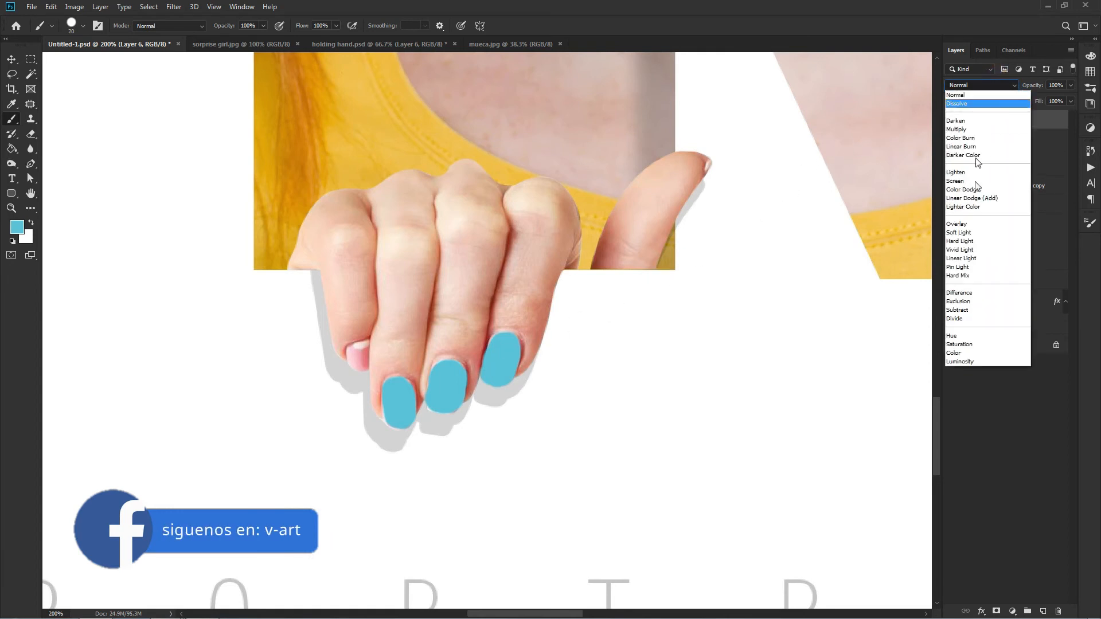
left_click(974, 354)
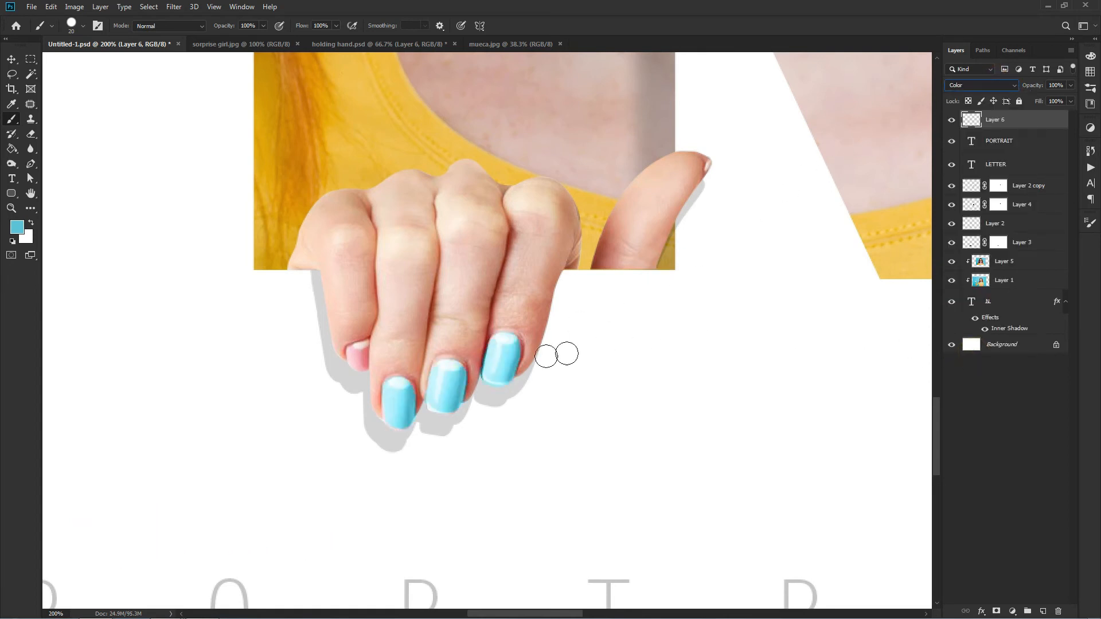
scroll(442, 369, "up", 1)
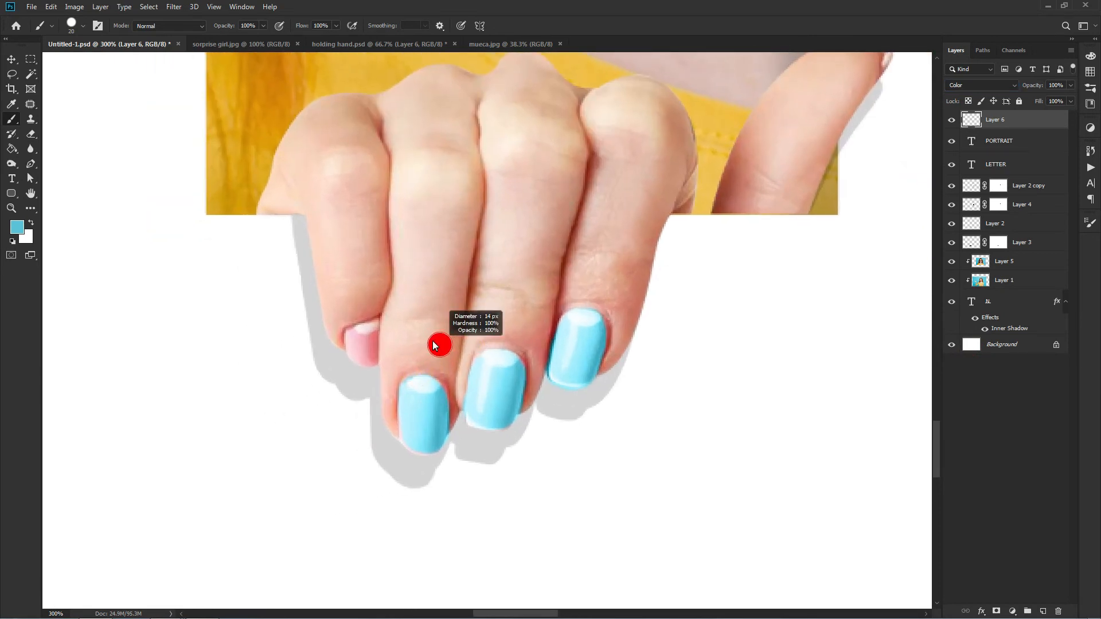
mouse_move(368, 364)
left_mouse_down()
mouse_move(366, 349)
mouse_move(355, 354)
mouse_move(356, 337)
mouse_move(369, 338)
left_mouse_up()
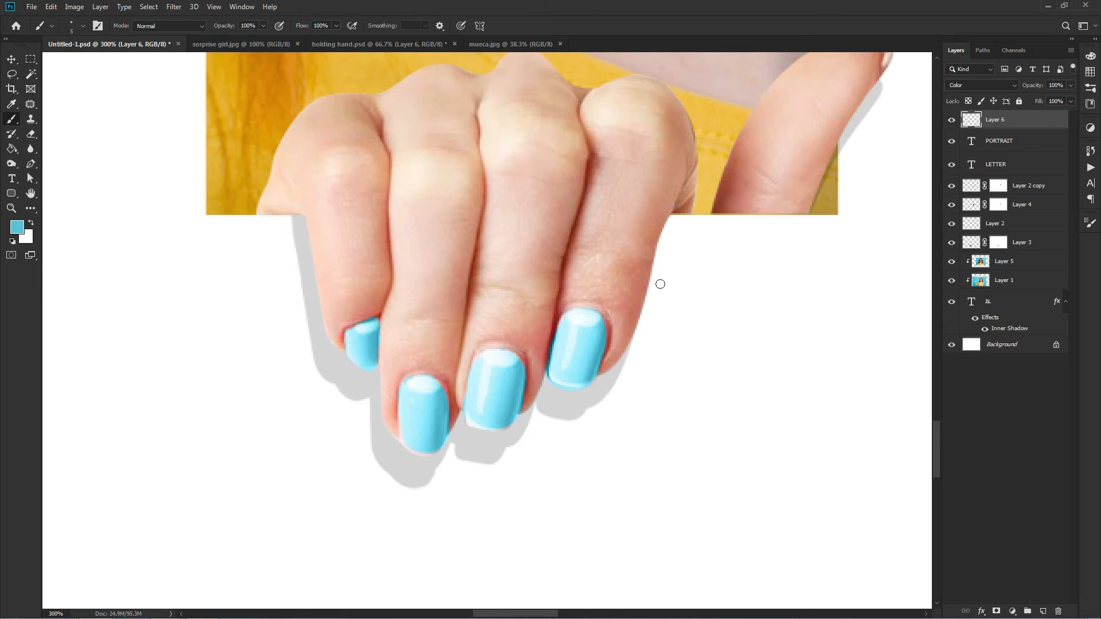
Add a mask to the nail paint layer and clean the blue edges around the lower hand's nails with black and white.
left_click(996, 610)
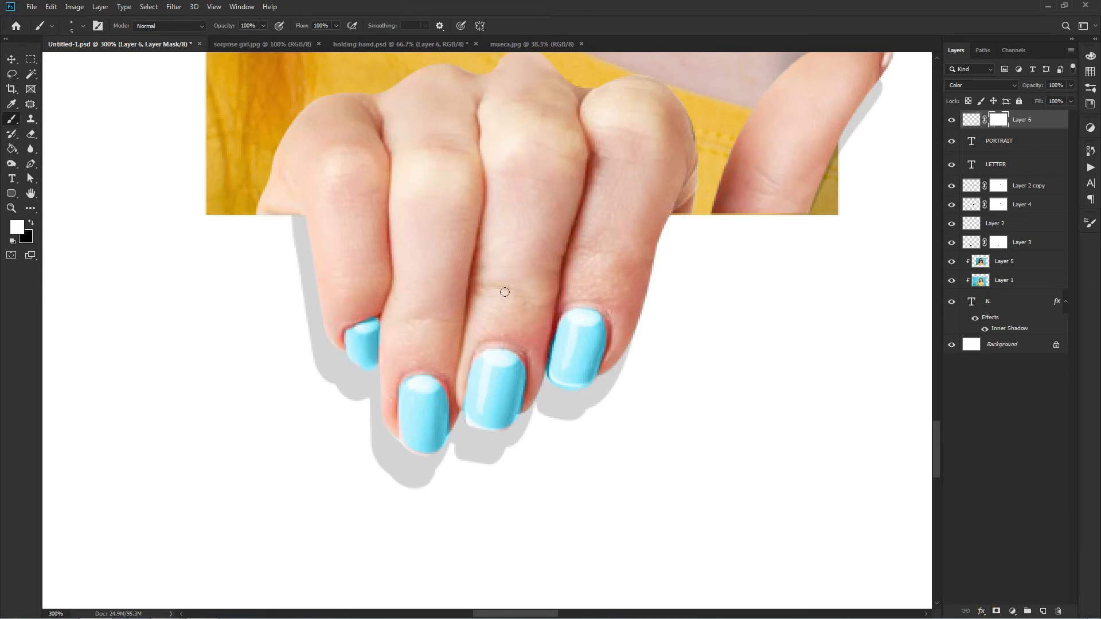
left_click(29, 224)
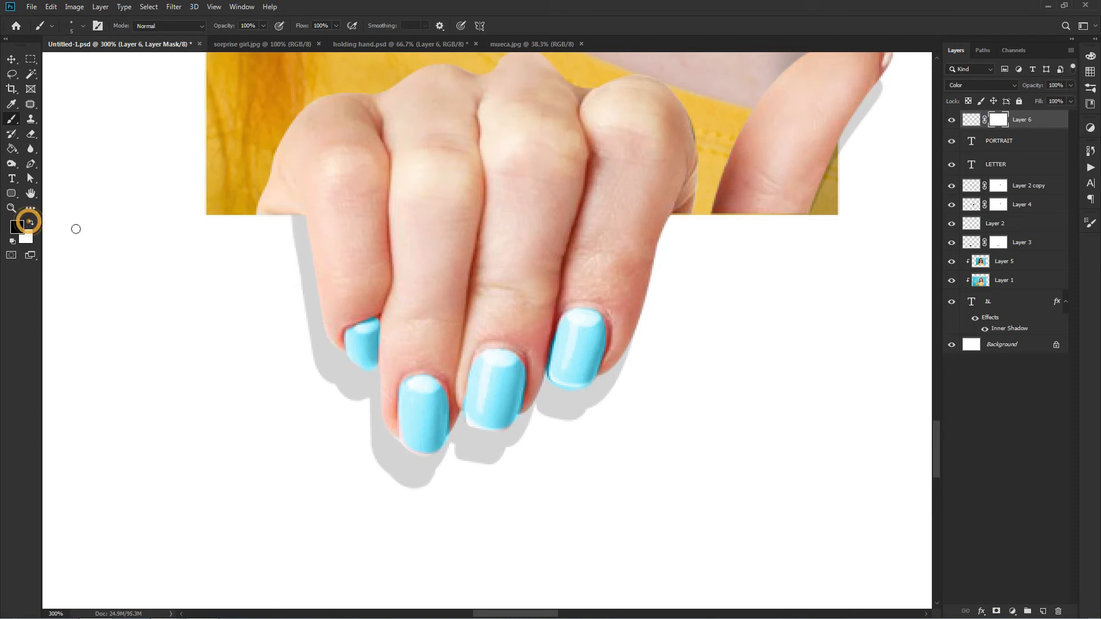
left_click(552, 384)
key("x")
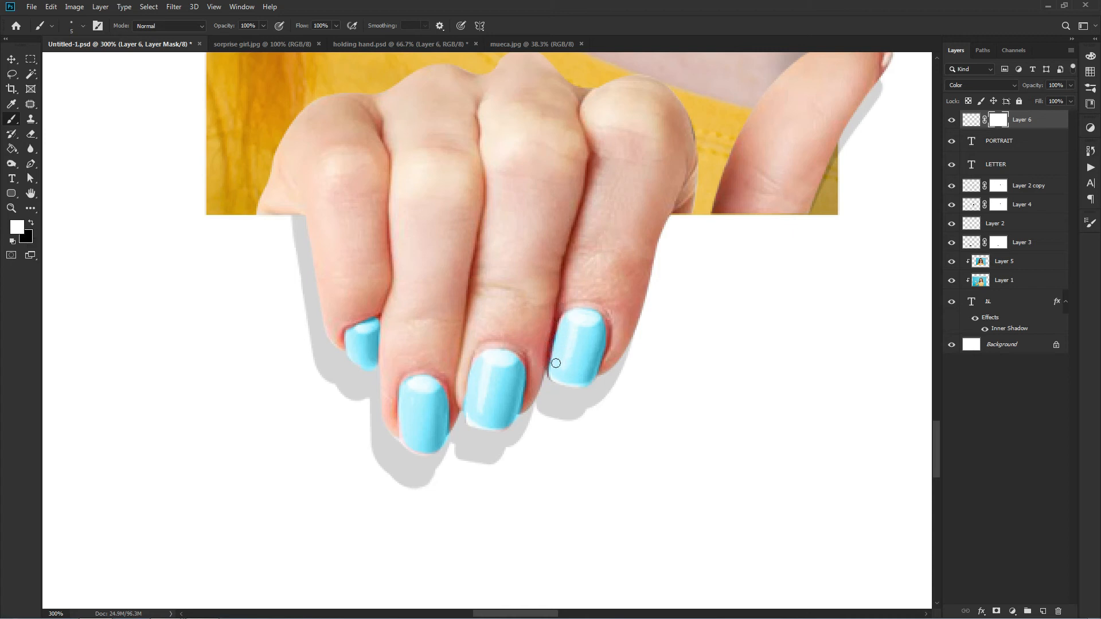
left_click(555, 358)
key("x")
left_click(424, 448)
key("x")
Paint the four fingernails of the hand on the N's right edge blue, using a smaller brush for the little finger.
key("ctrl+0")
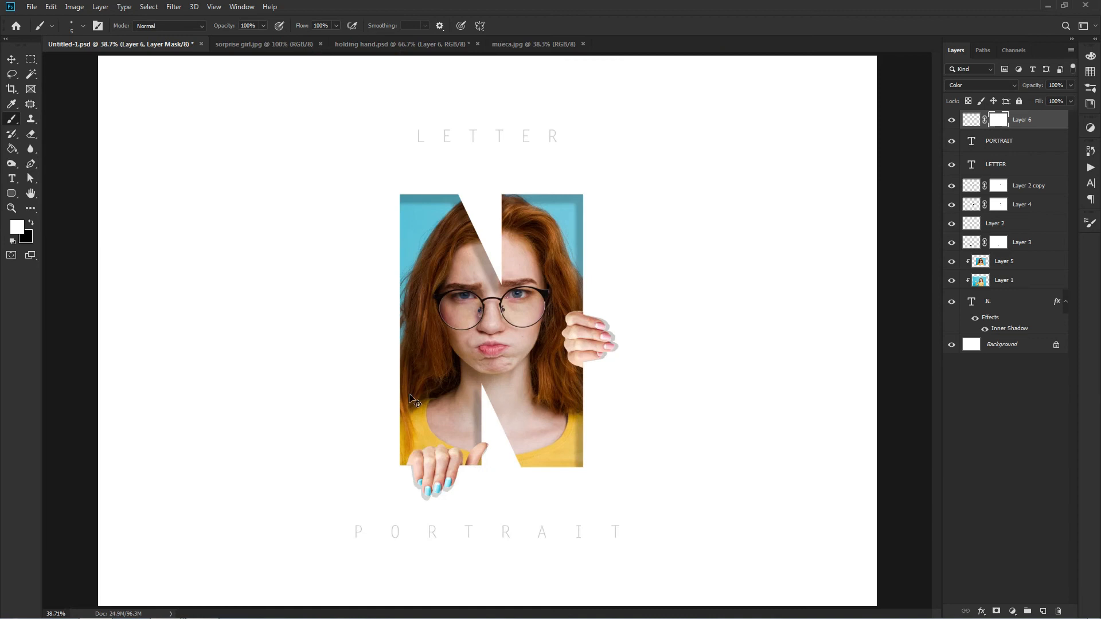
key("ctrl+plus")
key("ctrl+plus")
key("ctrl+plus")
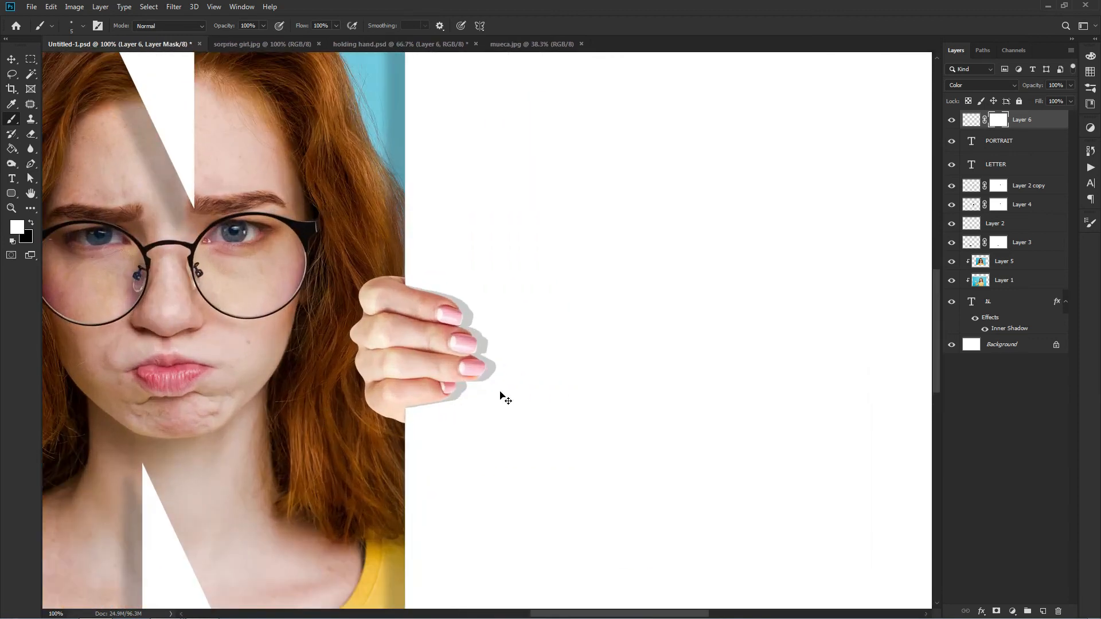
key("ctrl+plus")
key("ctrl+plus")
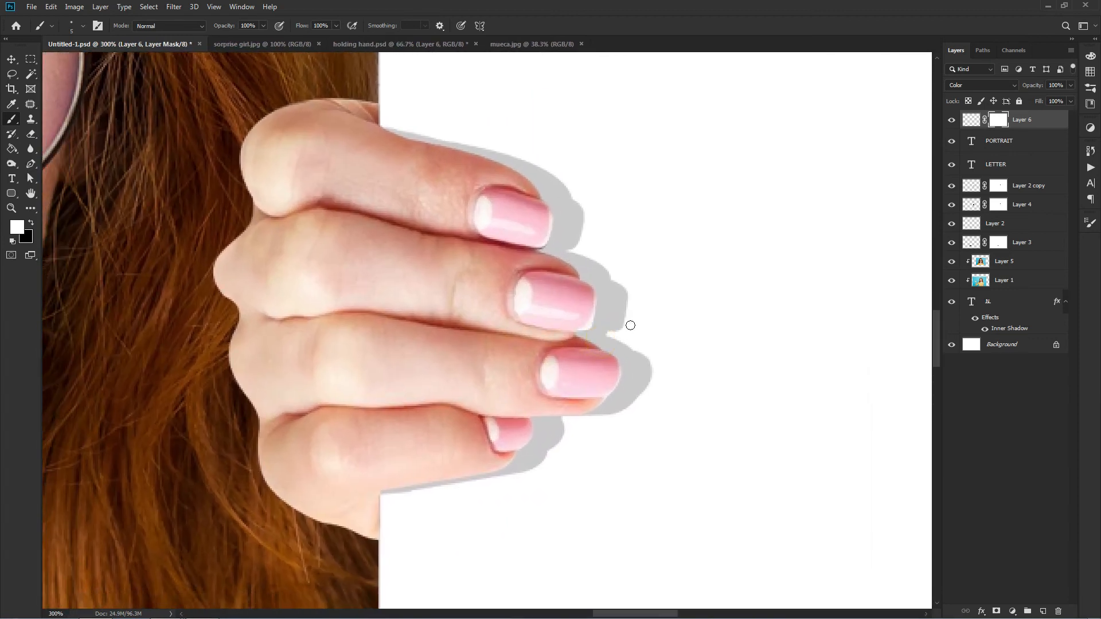
left_click(970, 119)
mouse_move(596, 386)
left_mouse_down()
mouse_move(557, 377)
mouse_move(586, 363)
mouse_move(601, 379)
mouse_move(608, 366)
mouse_move(595, 360)
mouse_move(563, 357)
mouse_move(551, 371)
mouse_move(551, 383)
mouse_move(605, 381)
left_mouse_up()
right_click(583, 383, "alt")
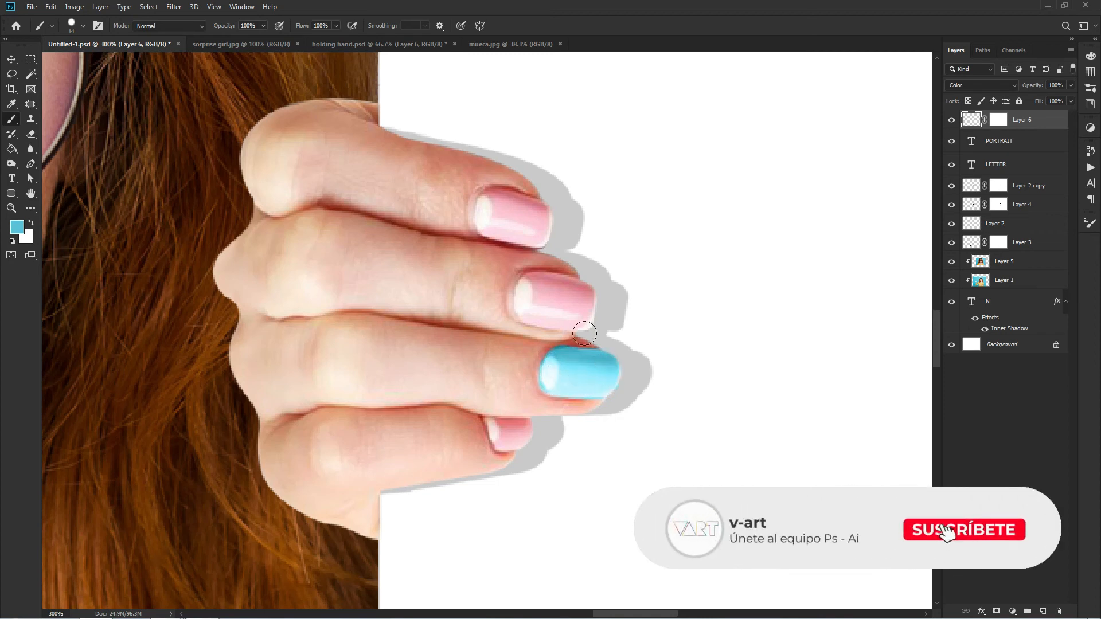
mouse_move(584, 316)
left_mouse_down()
mouse_move(535, 314)
mouse_move(527, 298)
mouse_move(541, 288)
mouse_move(575, 303)
mouse_move(576, 292)
mouse_move(534, 283)
mouse_move(580, 297)
mouse_move(575, 313)
mouse_move(552, 317)
mouse_move(563, 317)
mouse_move(579, 315)
mouse_move(575, 291)
mouse_move(533, 302)
left_mouse_up()
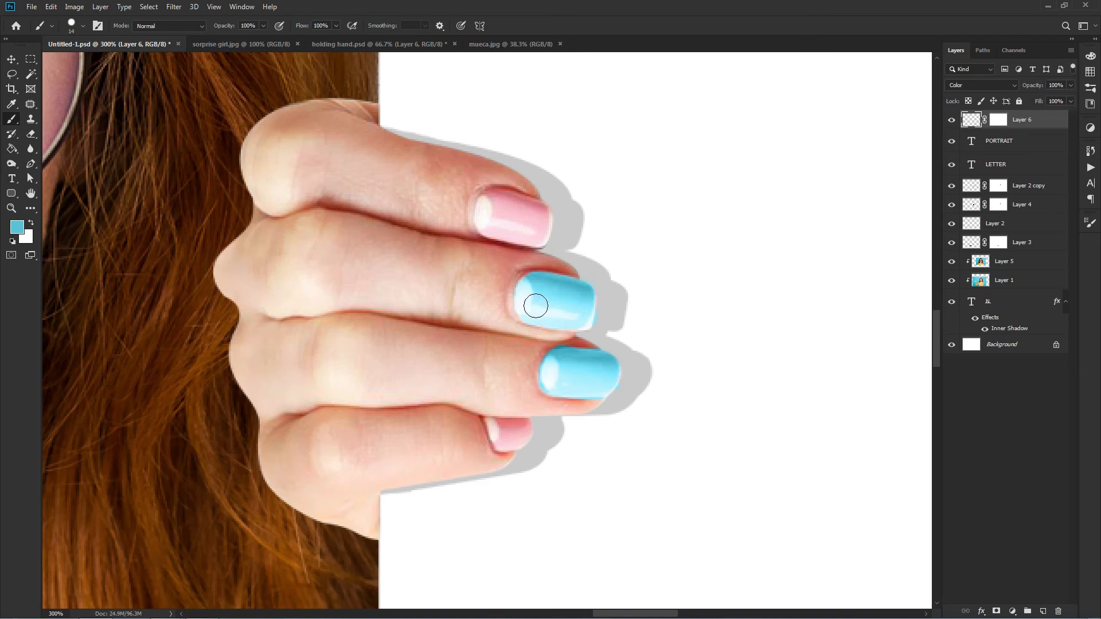
mouse_move(540, 231)
left_mouse_down()
mouse_move(500, 229)
mouse_move(486, 211)
mouse_move(499, 201)
mouse_move(534, 220)
mouse_move(505, 218)
mouse_move(521, 221)
mouse_move(539, 216)
mouse_move(522, 206)
mouse_move(532, 209)
mouse_move(519, 235)
left_mouse_up()
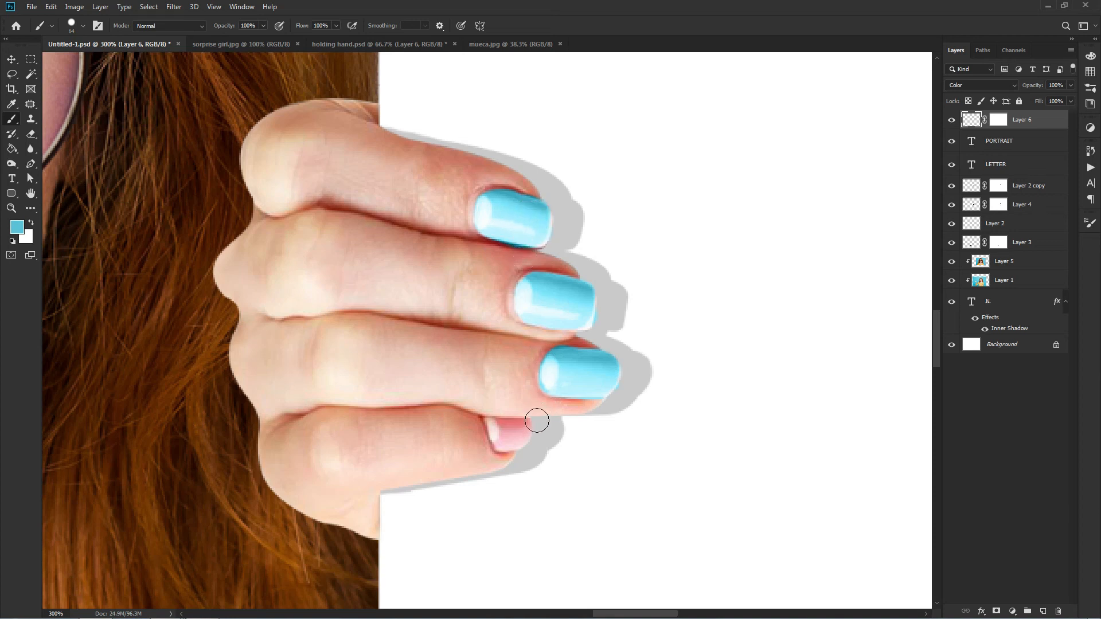
mouse_move(517, 429)
left_mouse_down()
mouse_move(506, 434)
mouse_move(496, 421)
left_mouse_up()
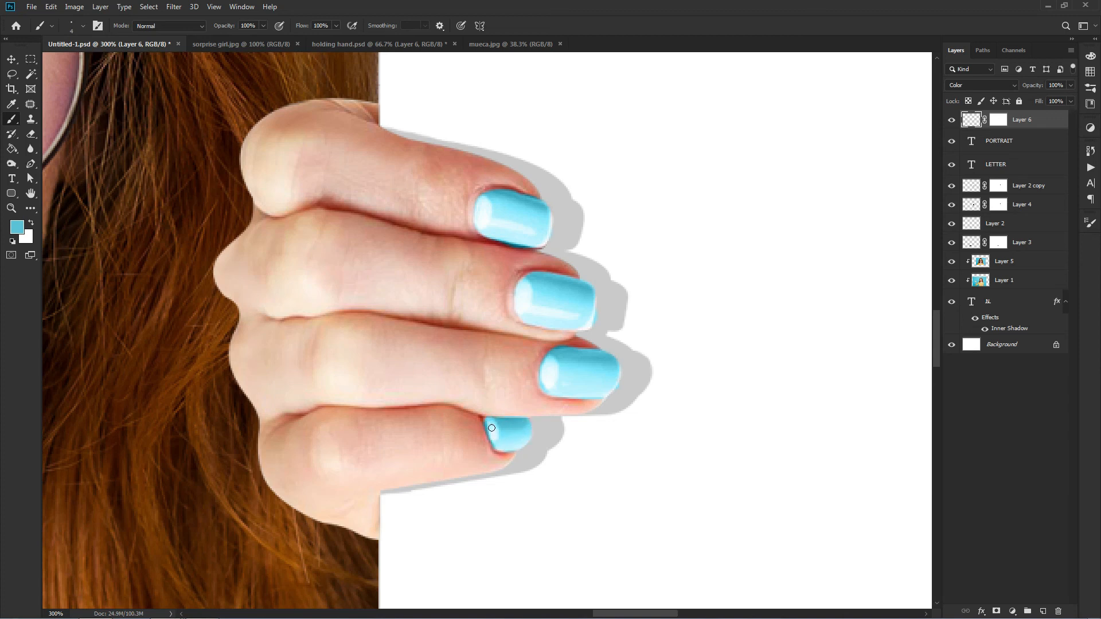
Touch up the outer tips of the right-hand nails with white on the nail paint layer and deselect it.
key("x")
left_click_drag(599, 325, 598, 309)
left_click_drag(552, 247, 554, 230)
key("x")
key("ctrl+minus")
key("ctrl+0")
key("v")
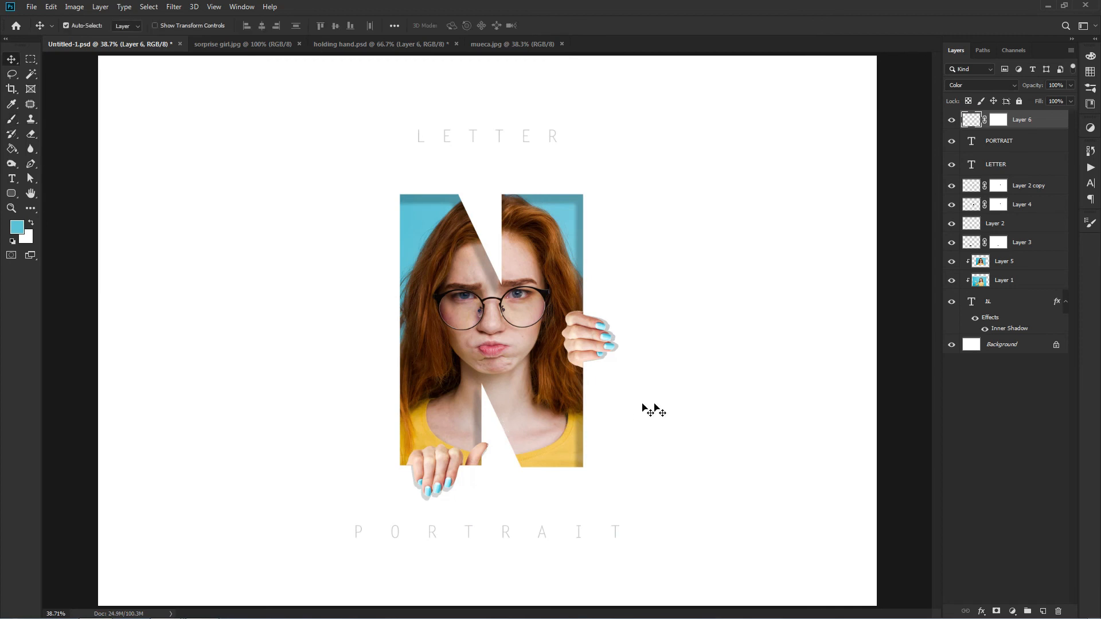
left_click(956, 390)
Add a Curves adjustment clipped above the pouting woman photo and raise the upper midtones slightly to brighten it.
left_click(1010, 264)
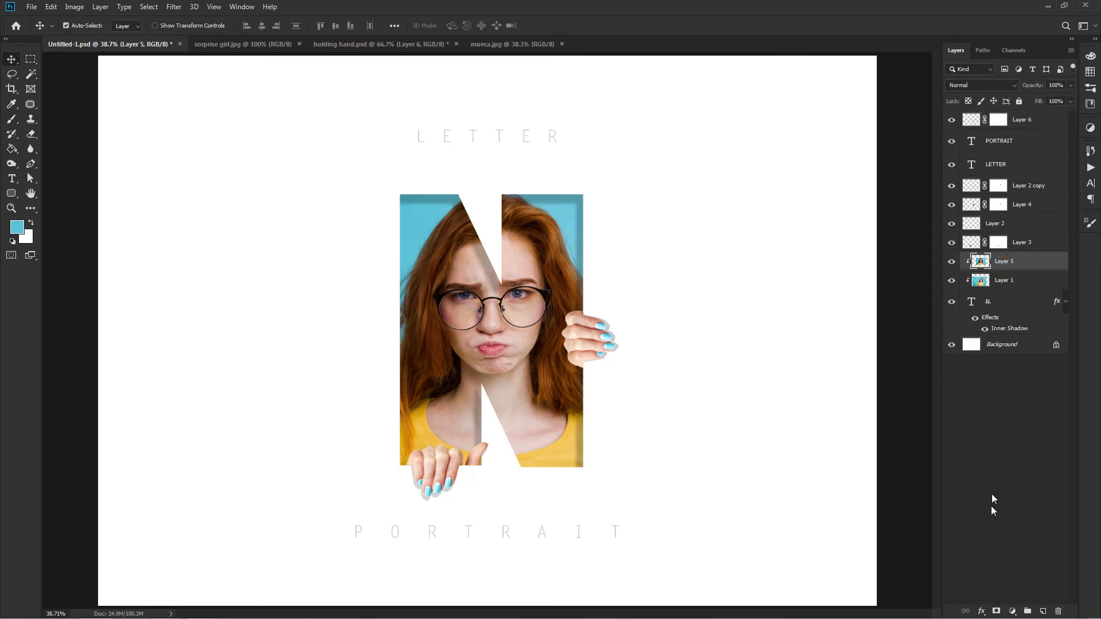
left_click(1013, 611)
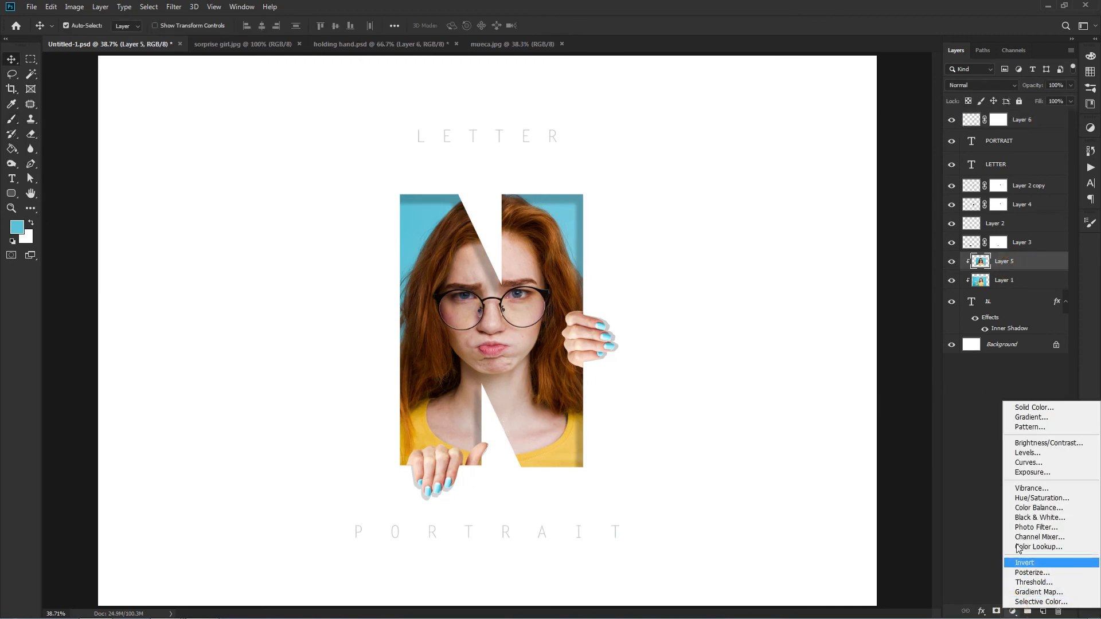
left_click(1032, 459)
left_click(824, 452)
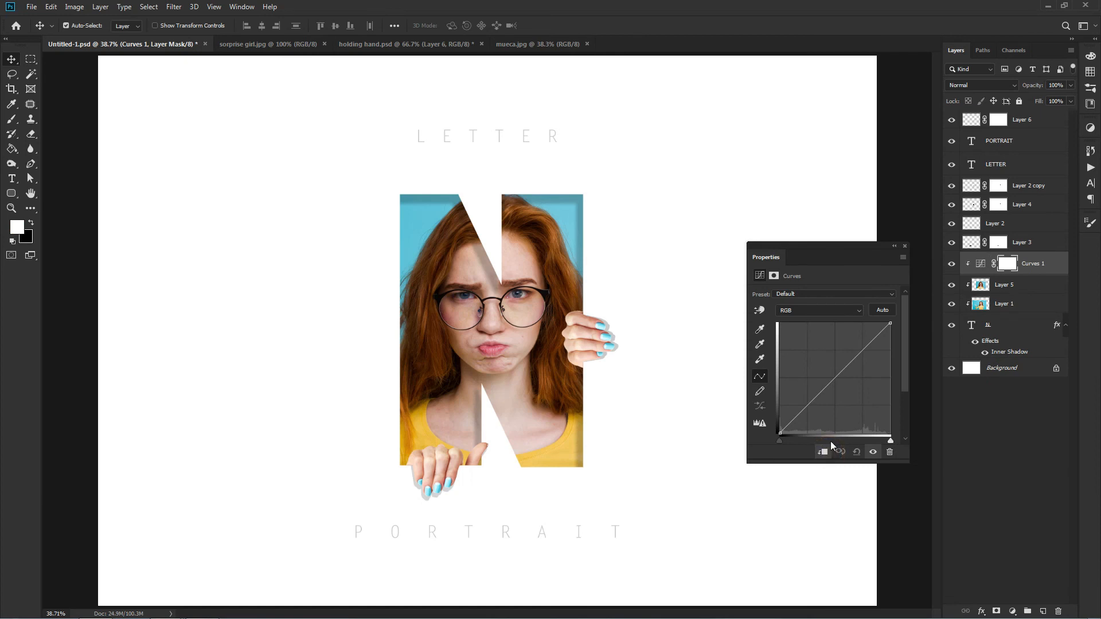
left_click_drag(849, 362, 852, 355)
left_click(905, 246)
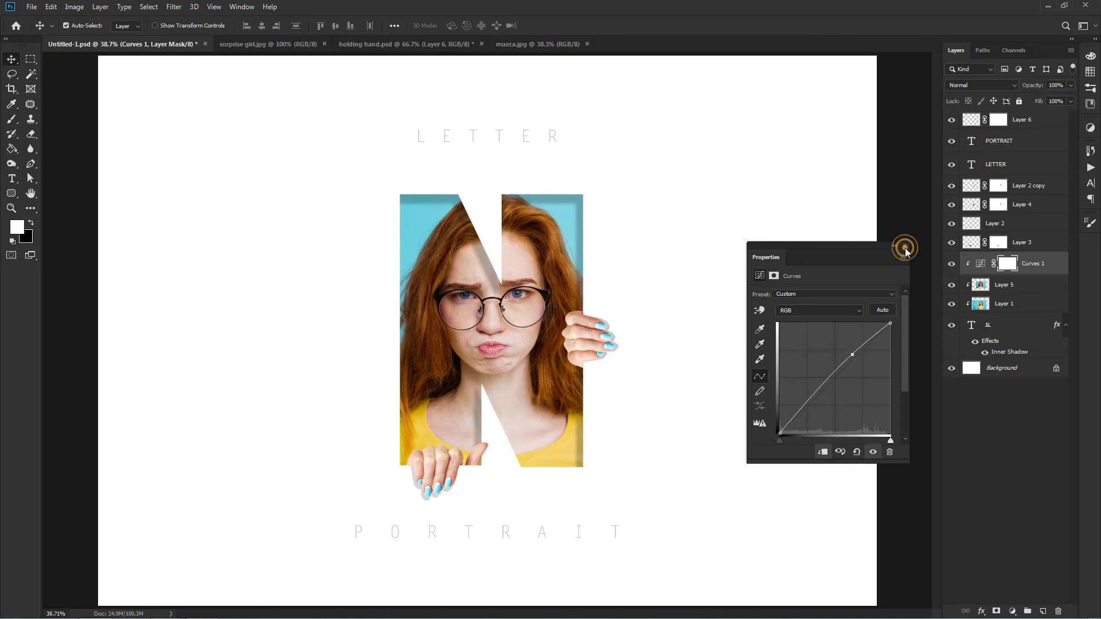